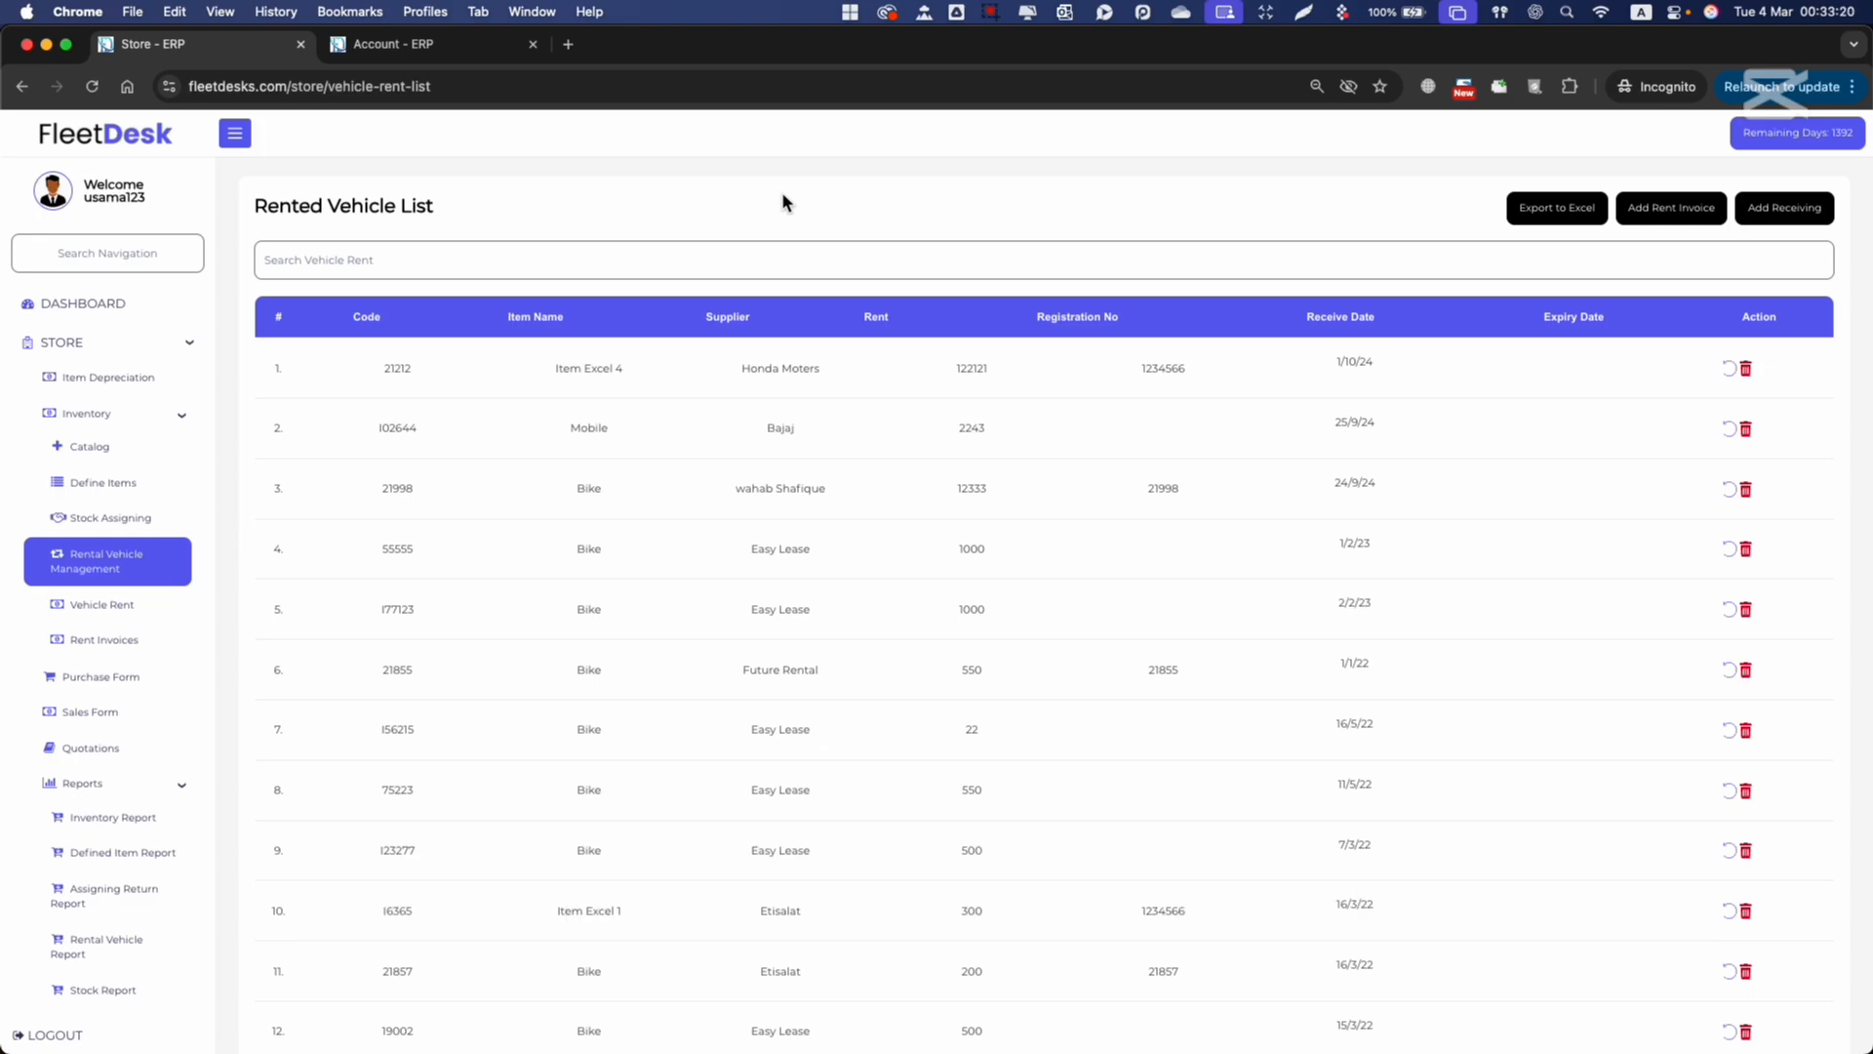
Step: Start a new item definition from the defined items list and set its code to 67453
click(123, 359)
click(145, 357)
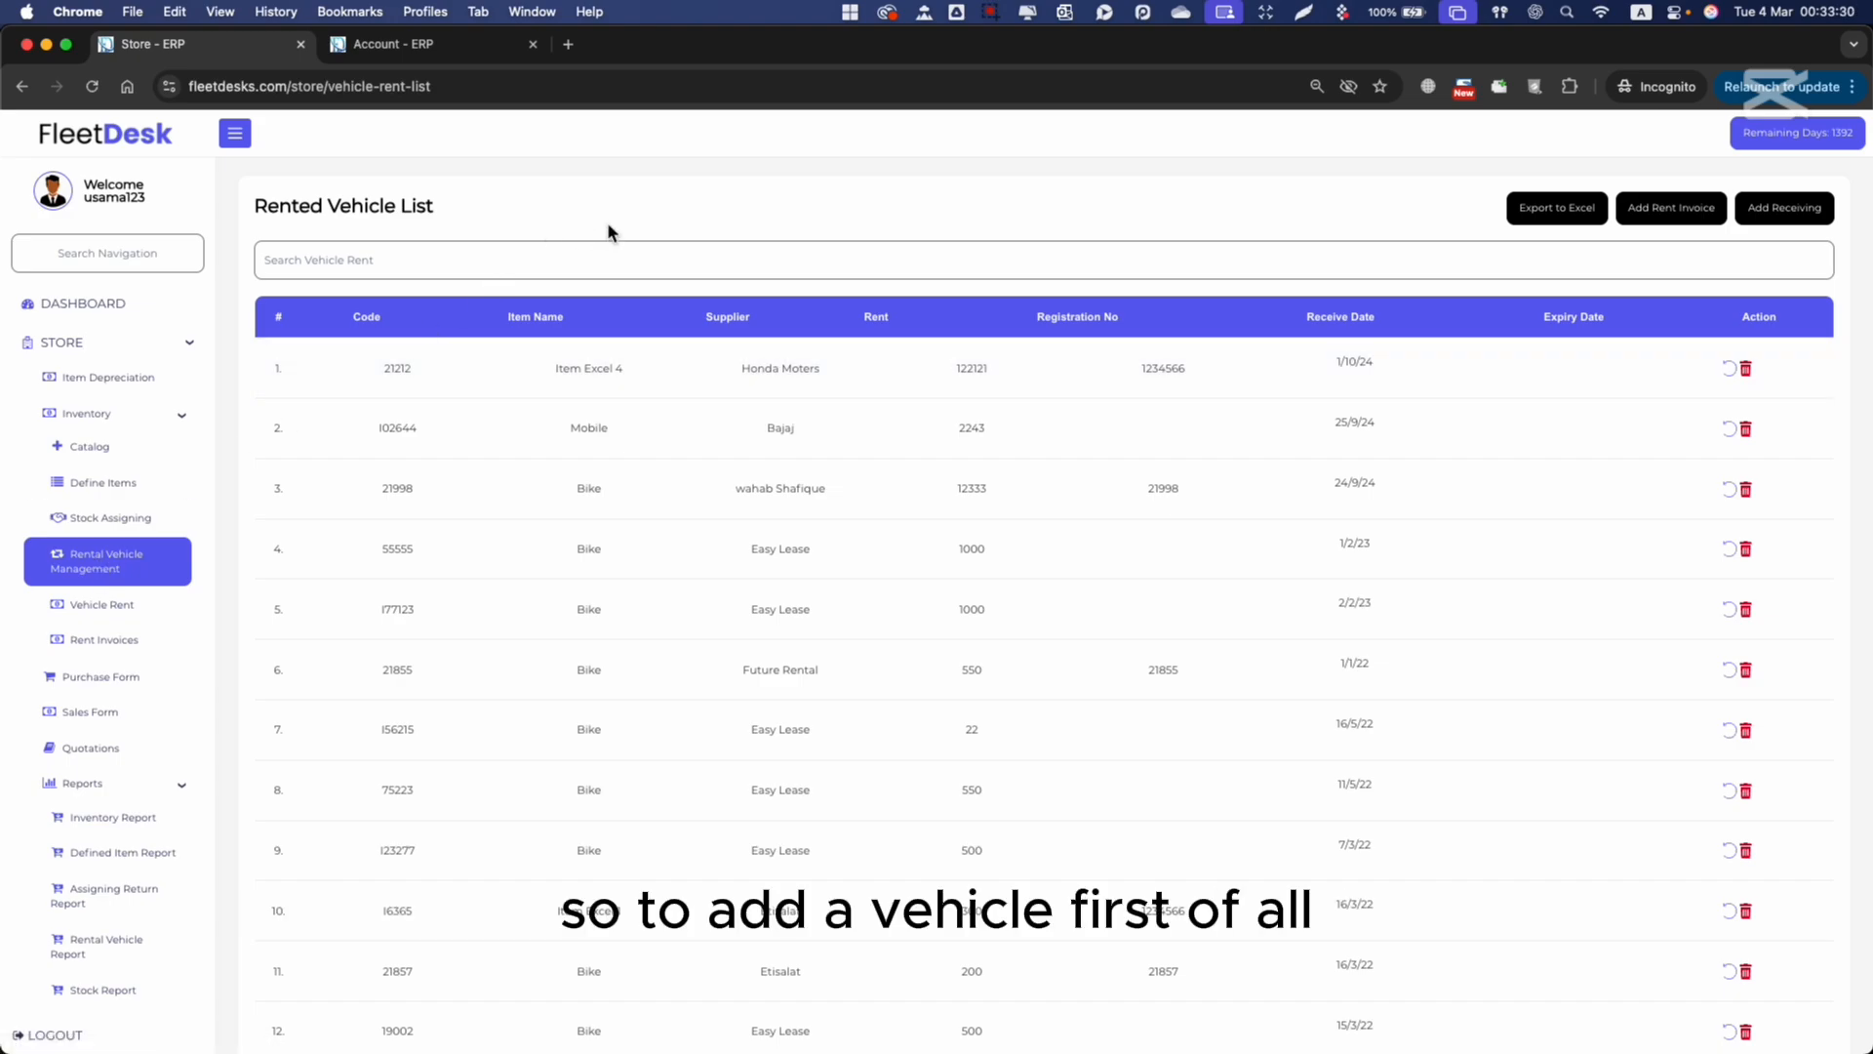
click(150, 488)
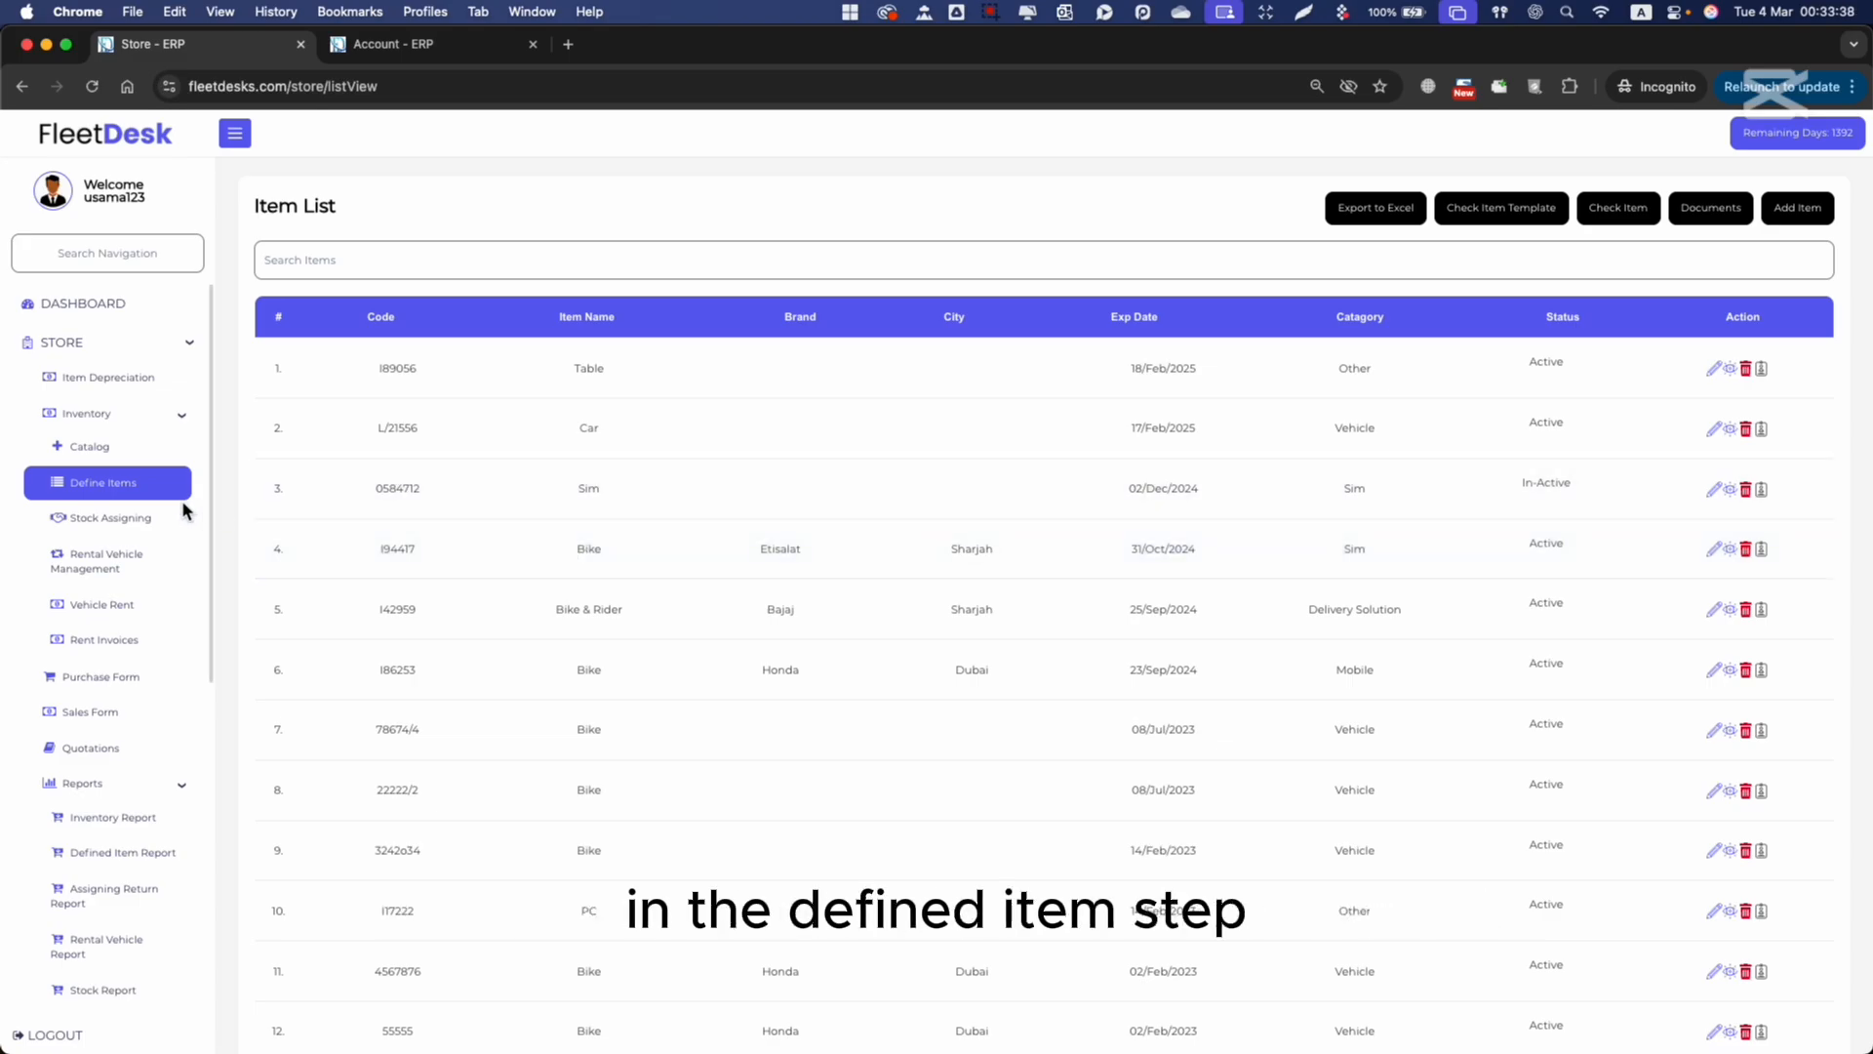
click(100, 569)
click(110, 484)
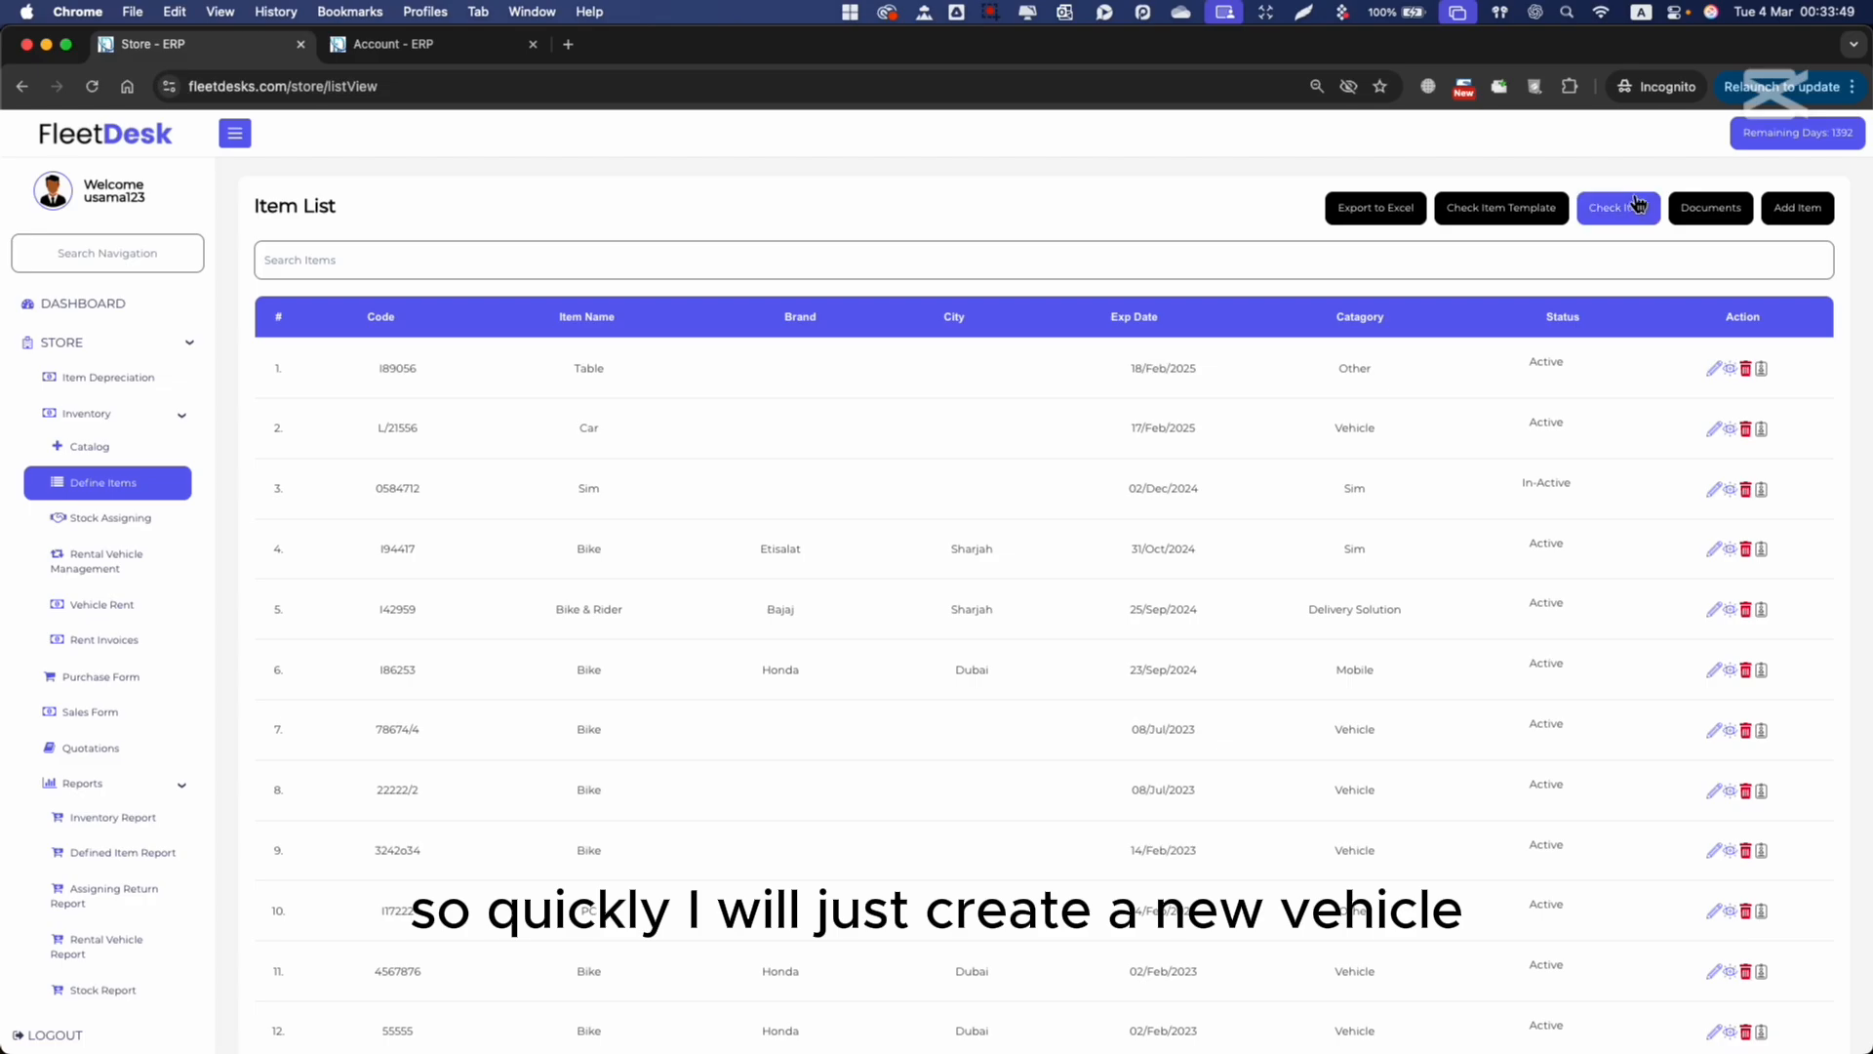
click(1502, 208)
click(560, 277)
double_click(559, 278)
text(67453)
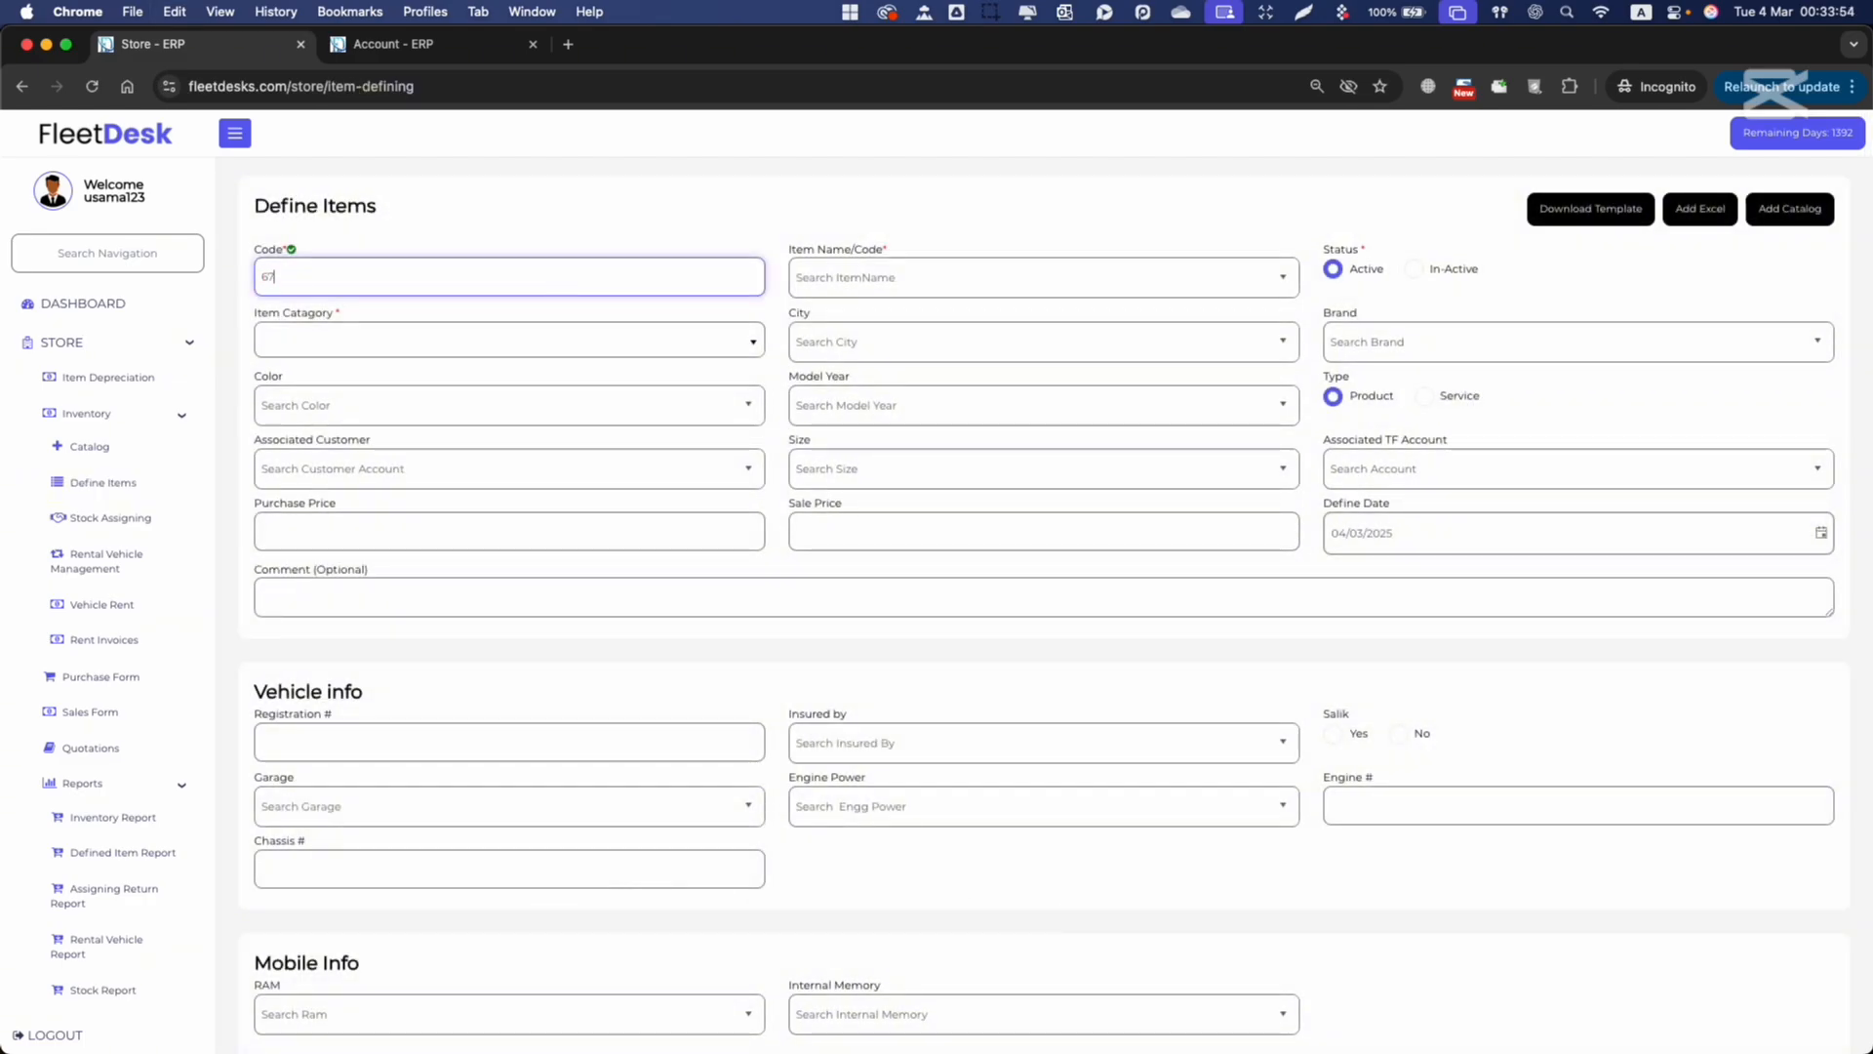
key(super+a)
Step: Set the item name to Bike and the item category to Vehicle, and save the item
click(872, 266)
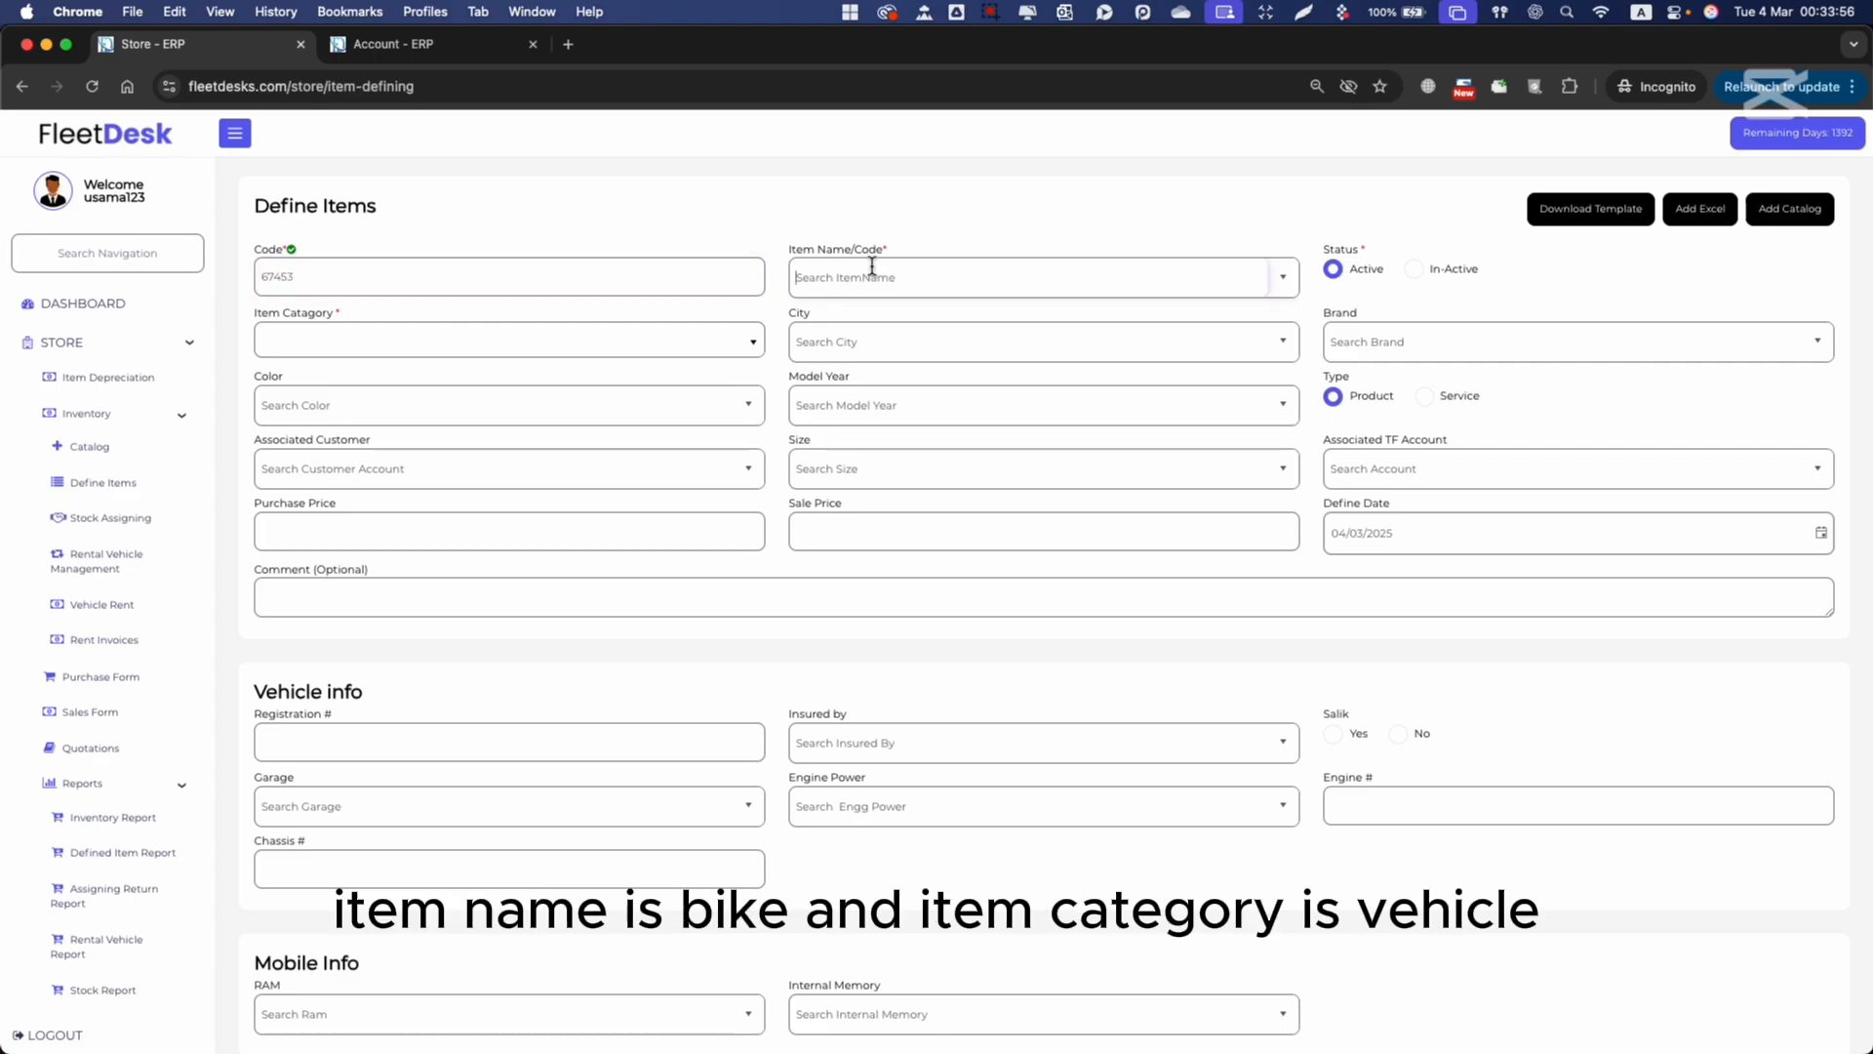
text(BIKE)
click(874, 315)
click(471, 361)
click(406, 376)
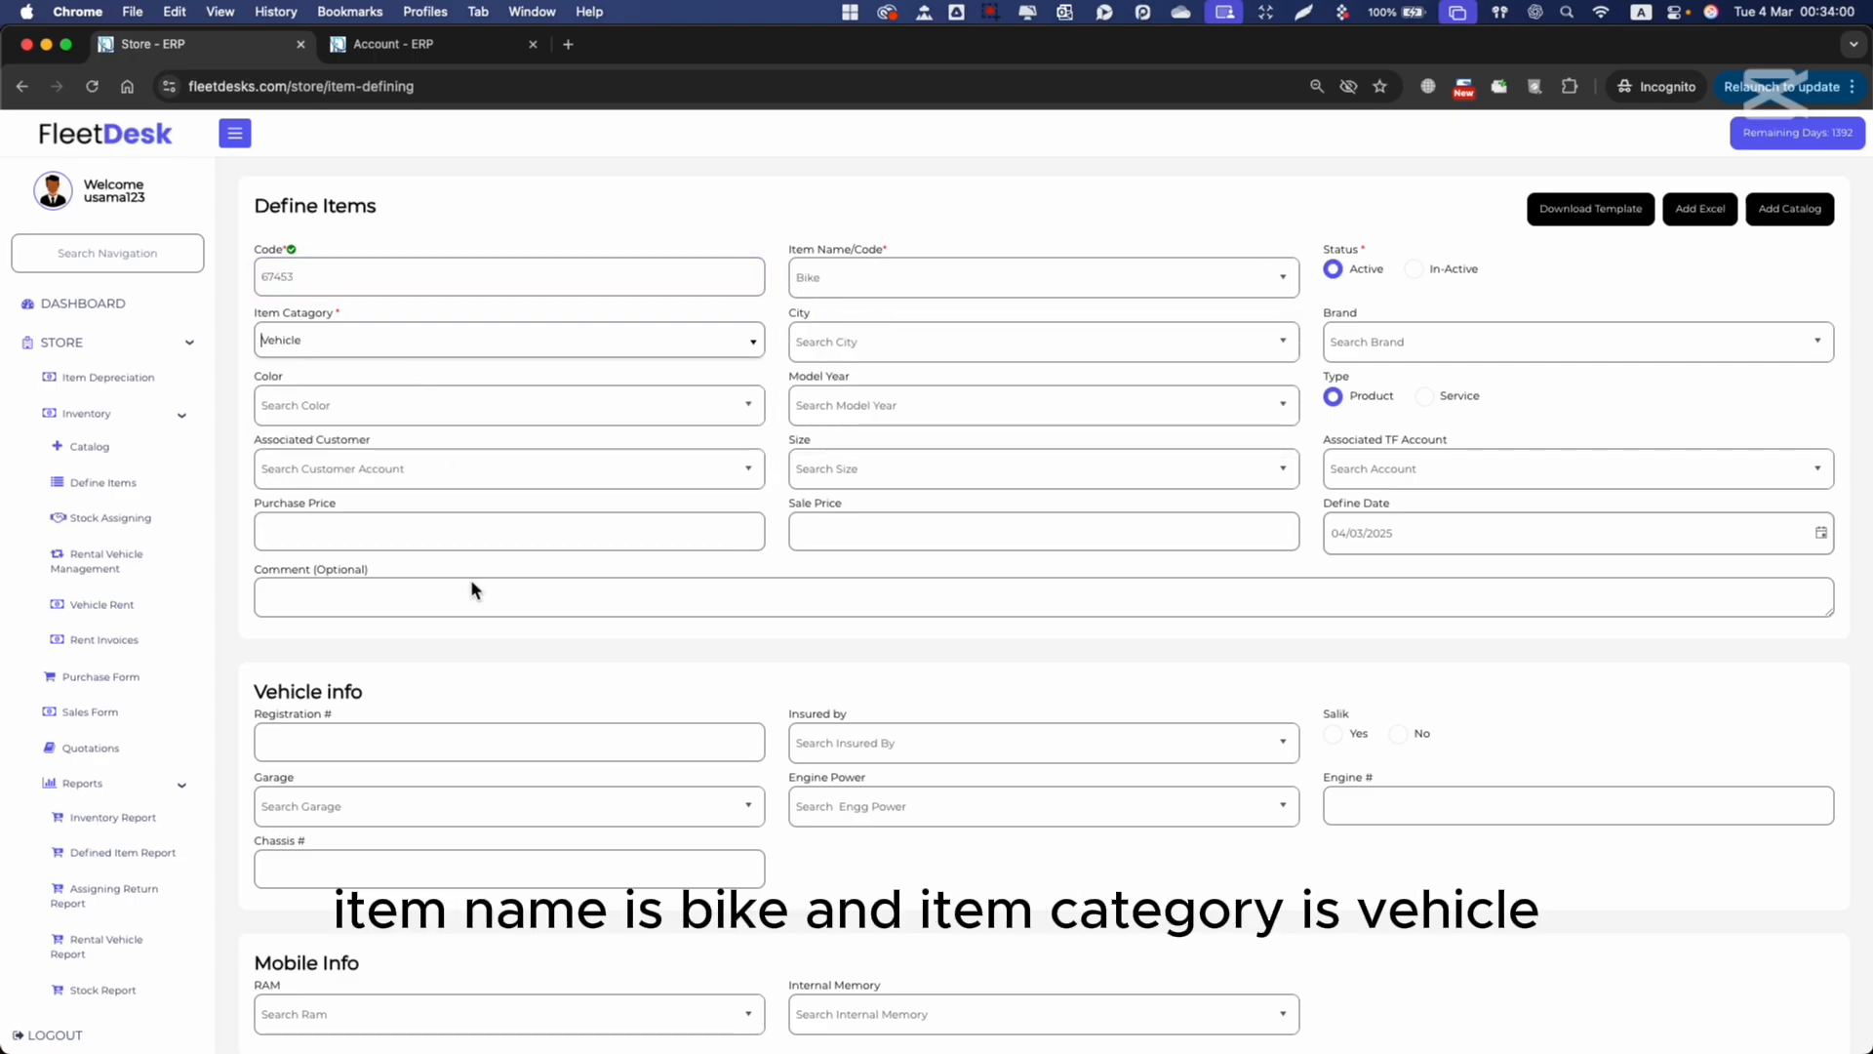
scroll(459, 636, down, 5)
click(262, 957)
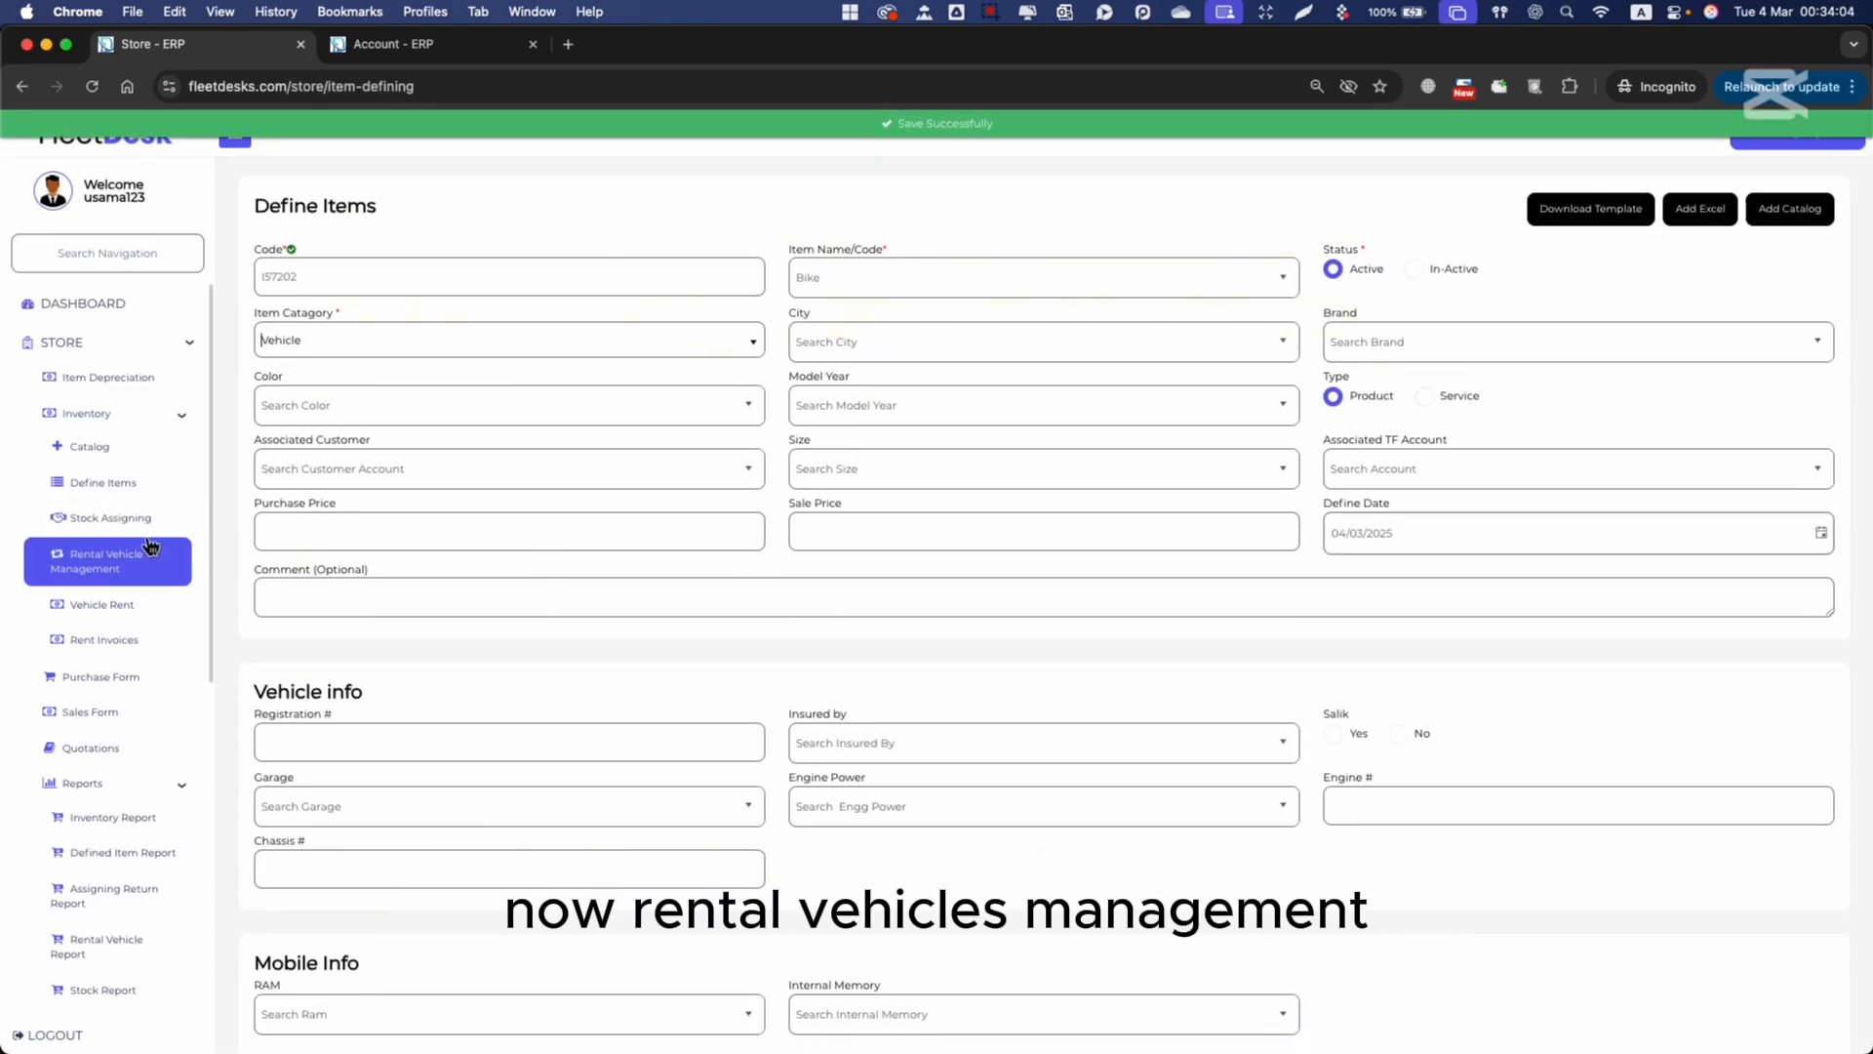
Step: Start a new receiving in rental vehicle management and set the receiving date to 01/02/2025
click(122, 564)
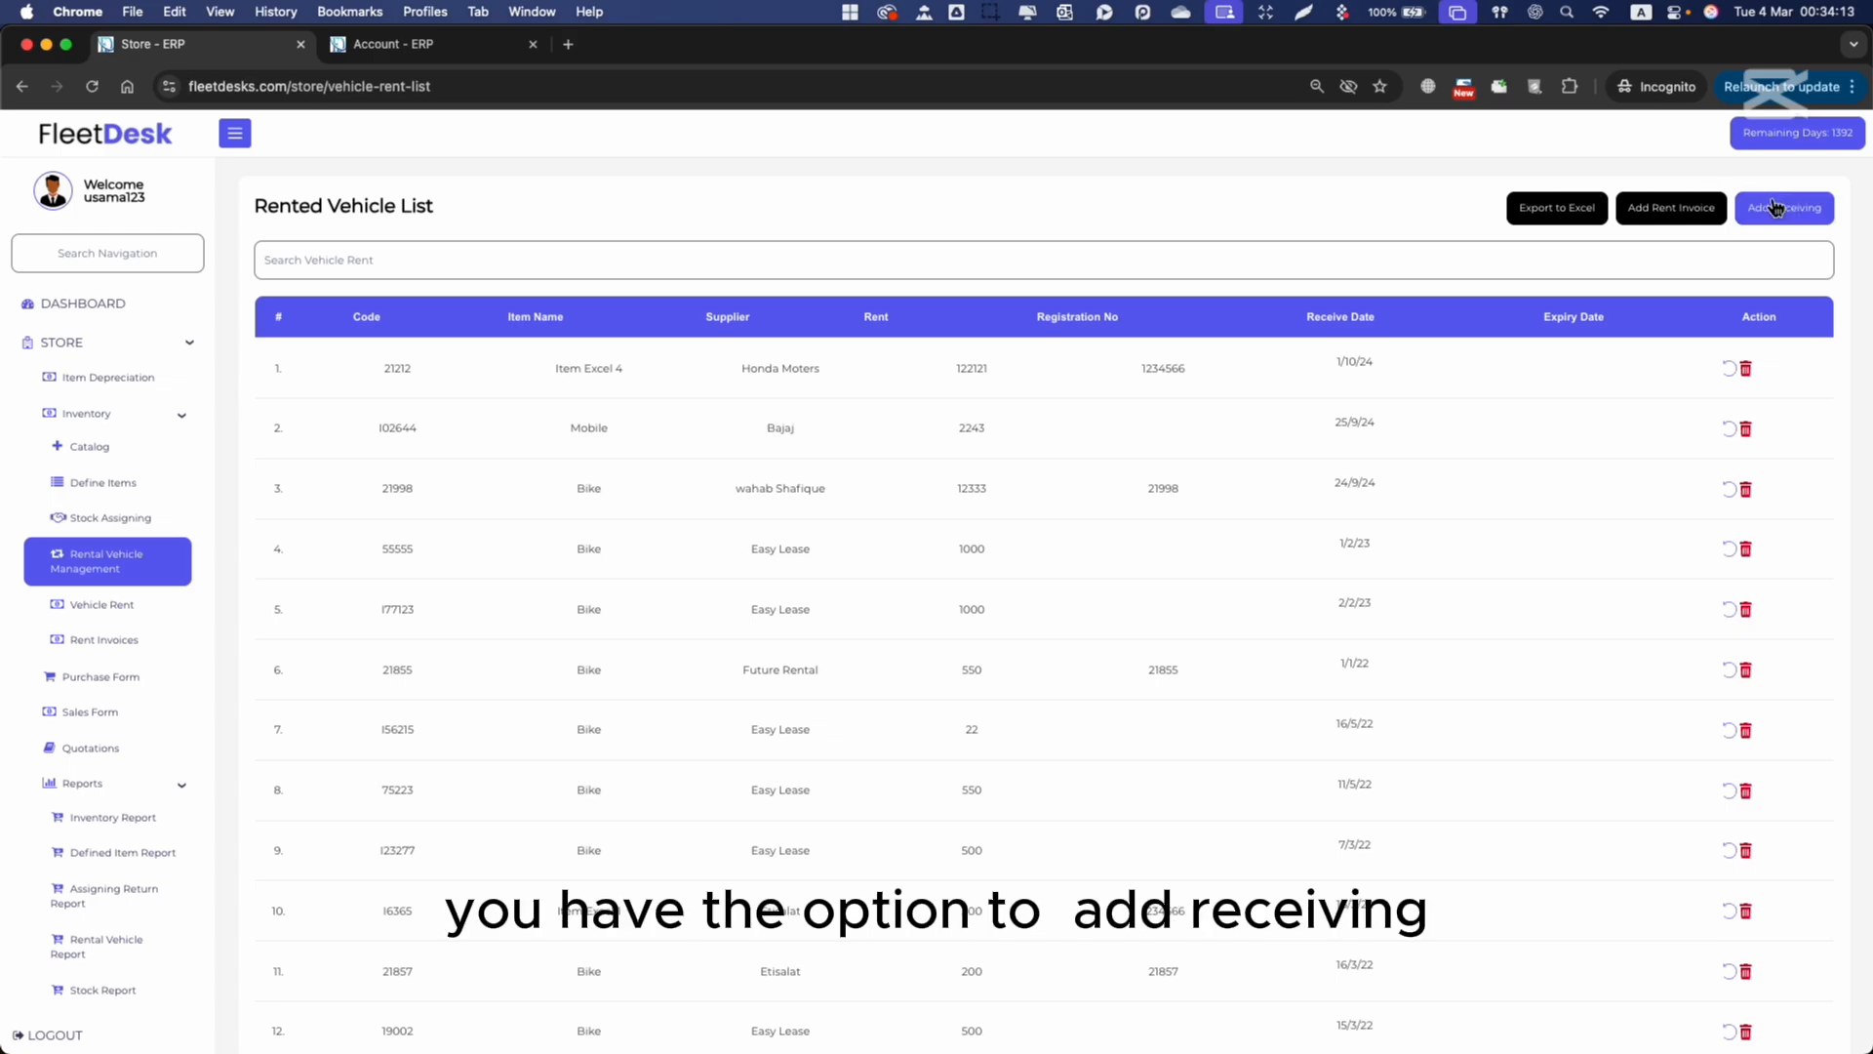
click(1807, 211)
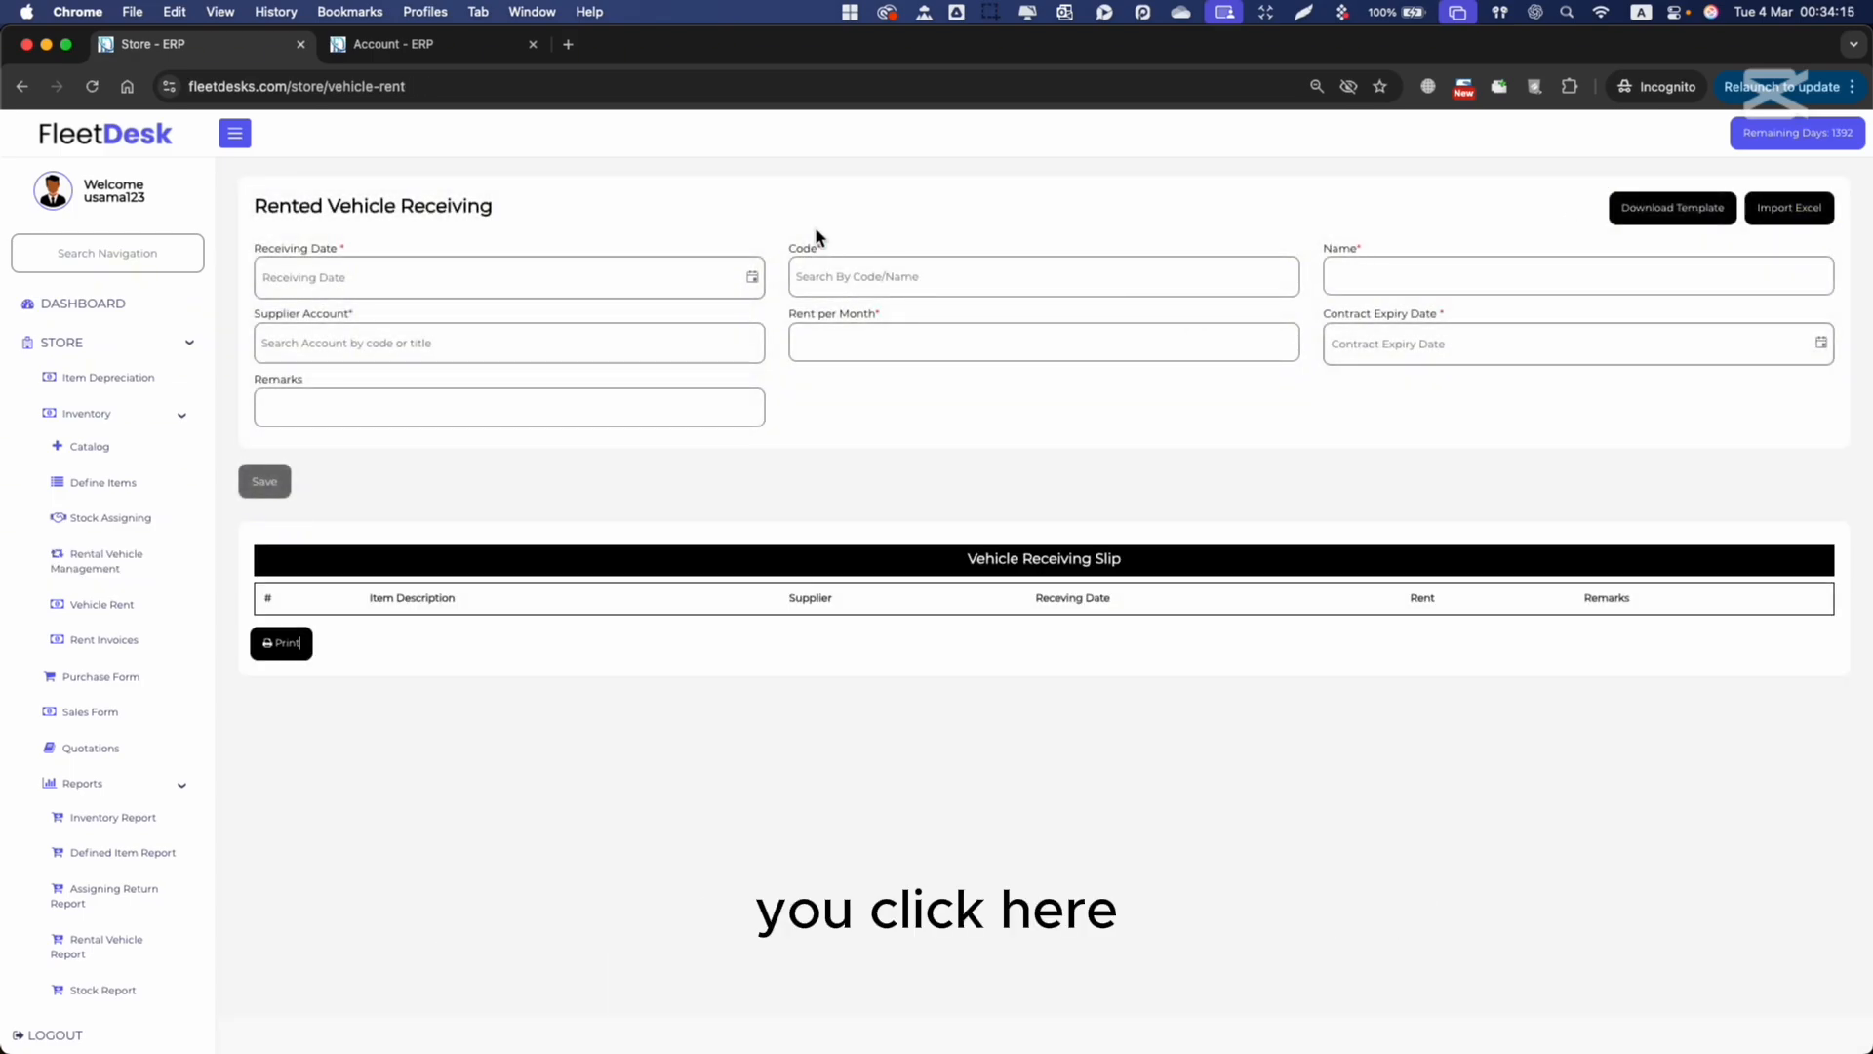
click(752, 277)
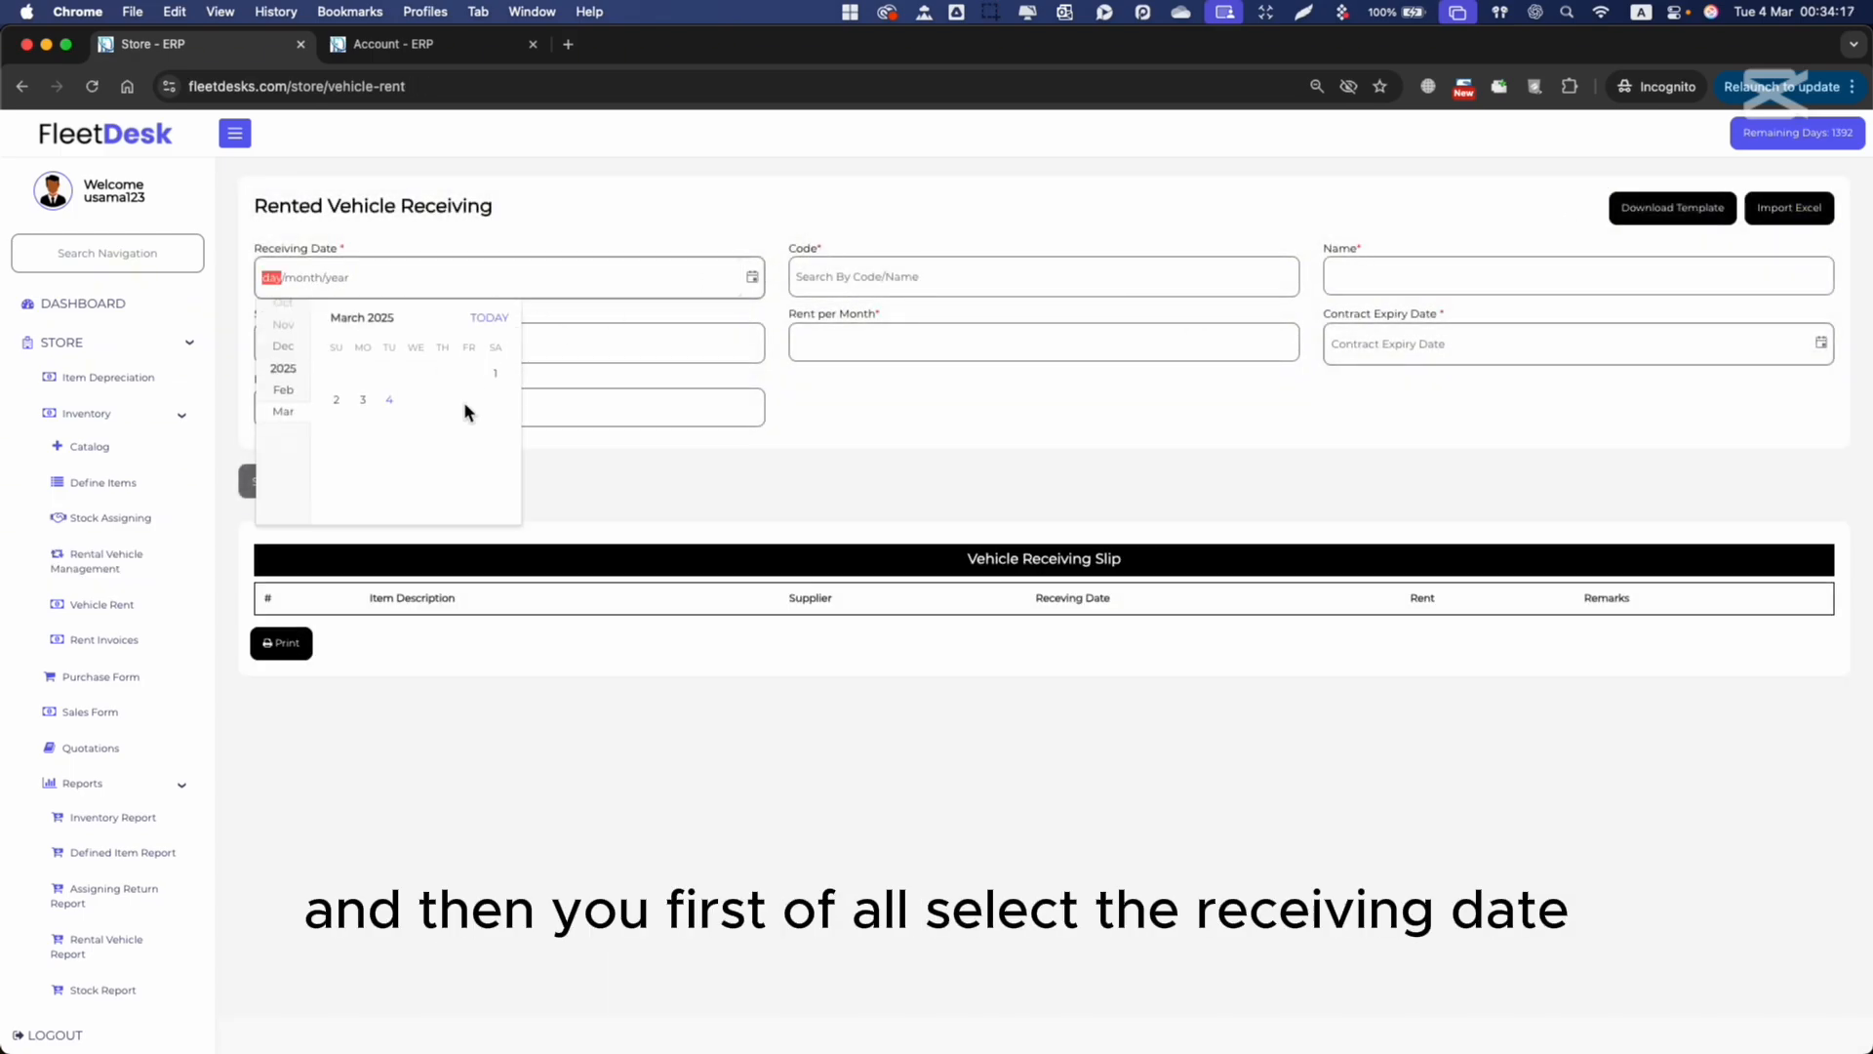
click(284, 389)
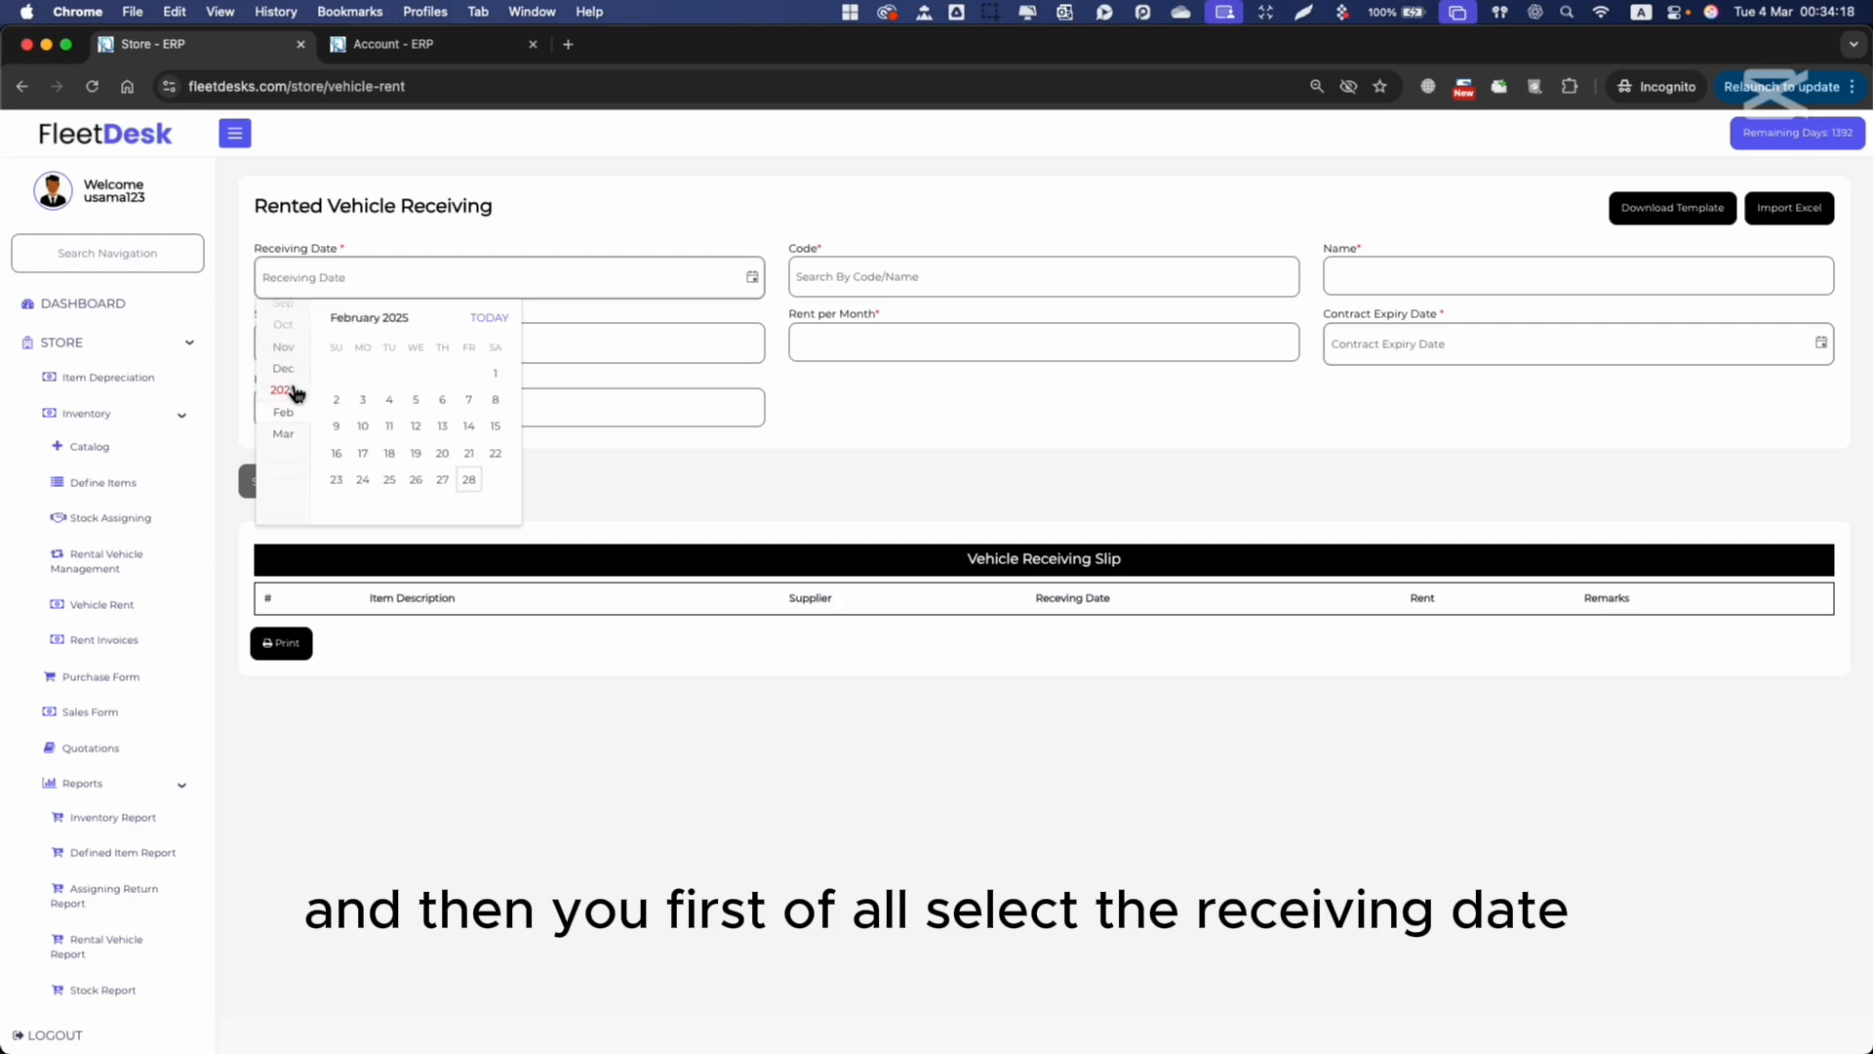
click(496, 372)
Step: Choose vehicle 67453-Bike for the receiving and Easy Lease as the supplier account
click(901, 278)
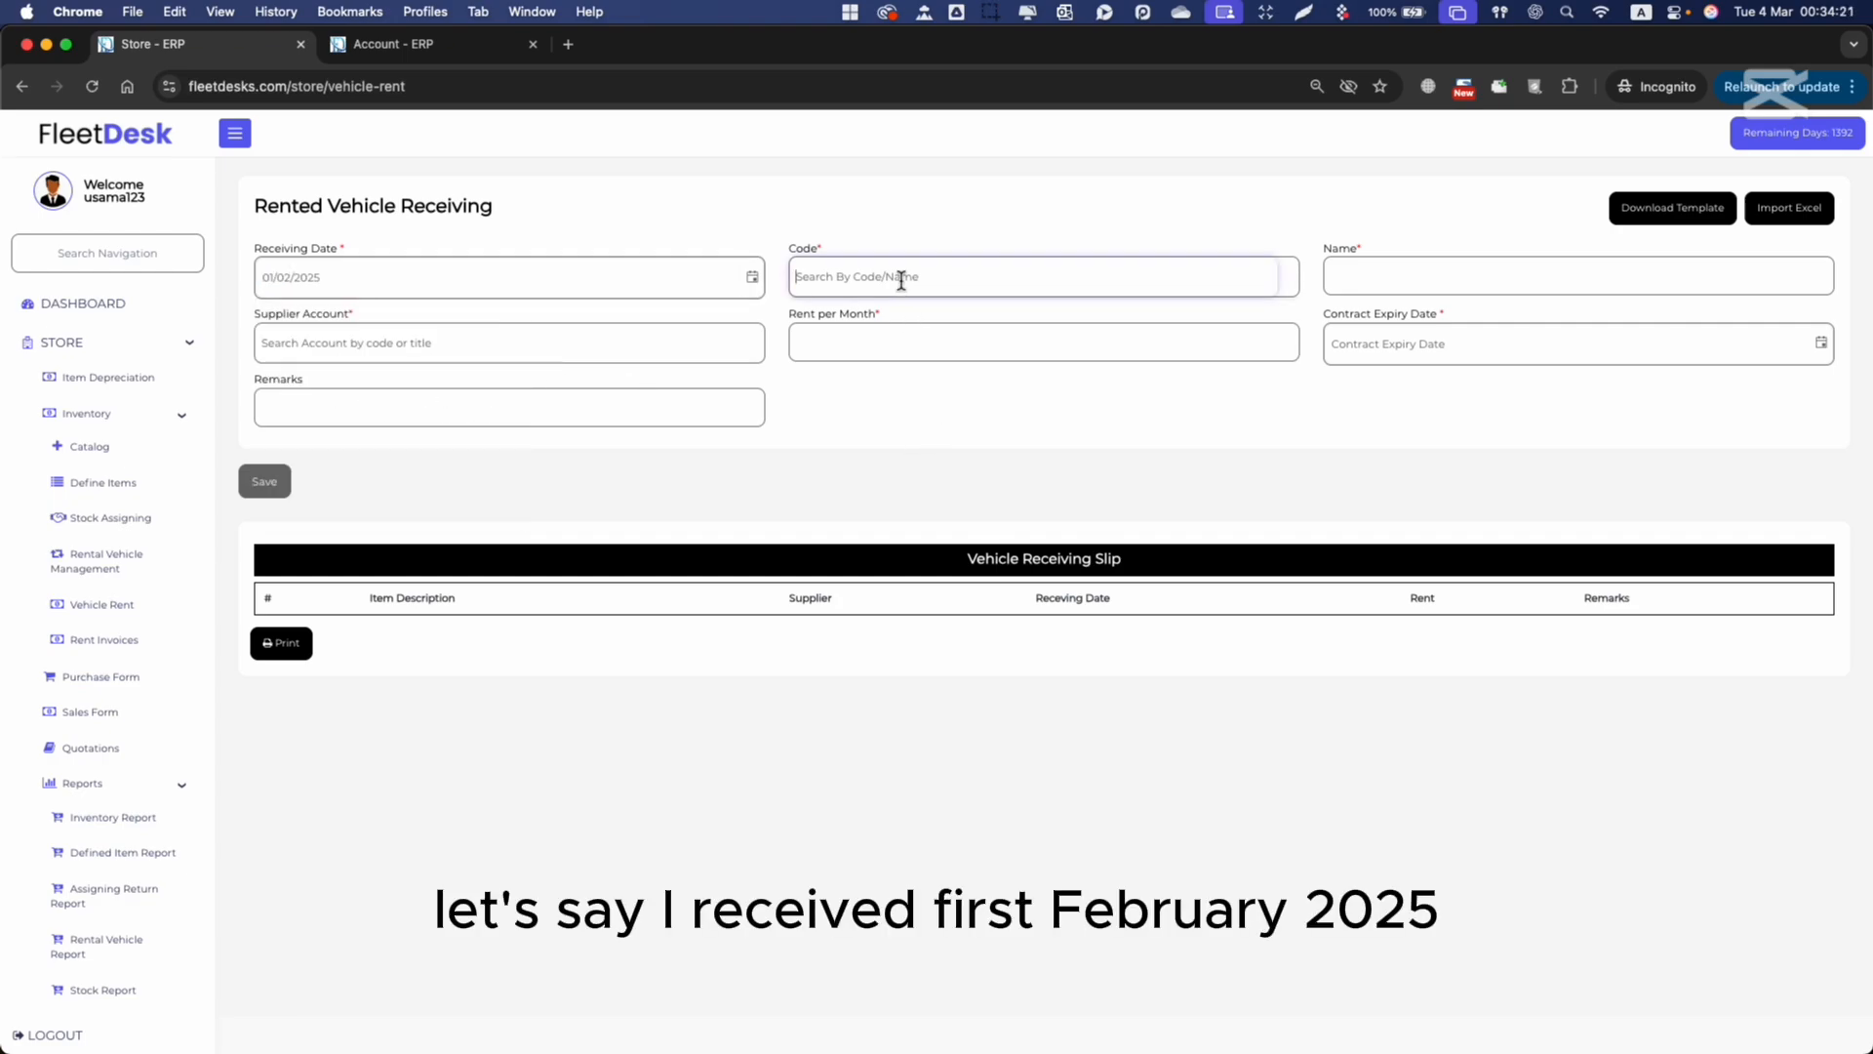
text(67453)
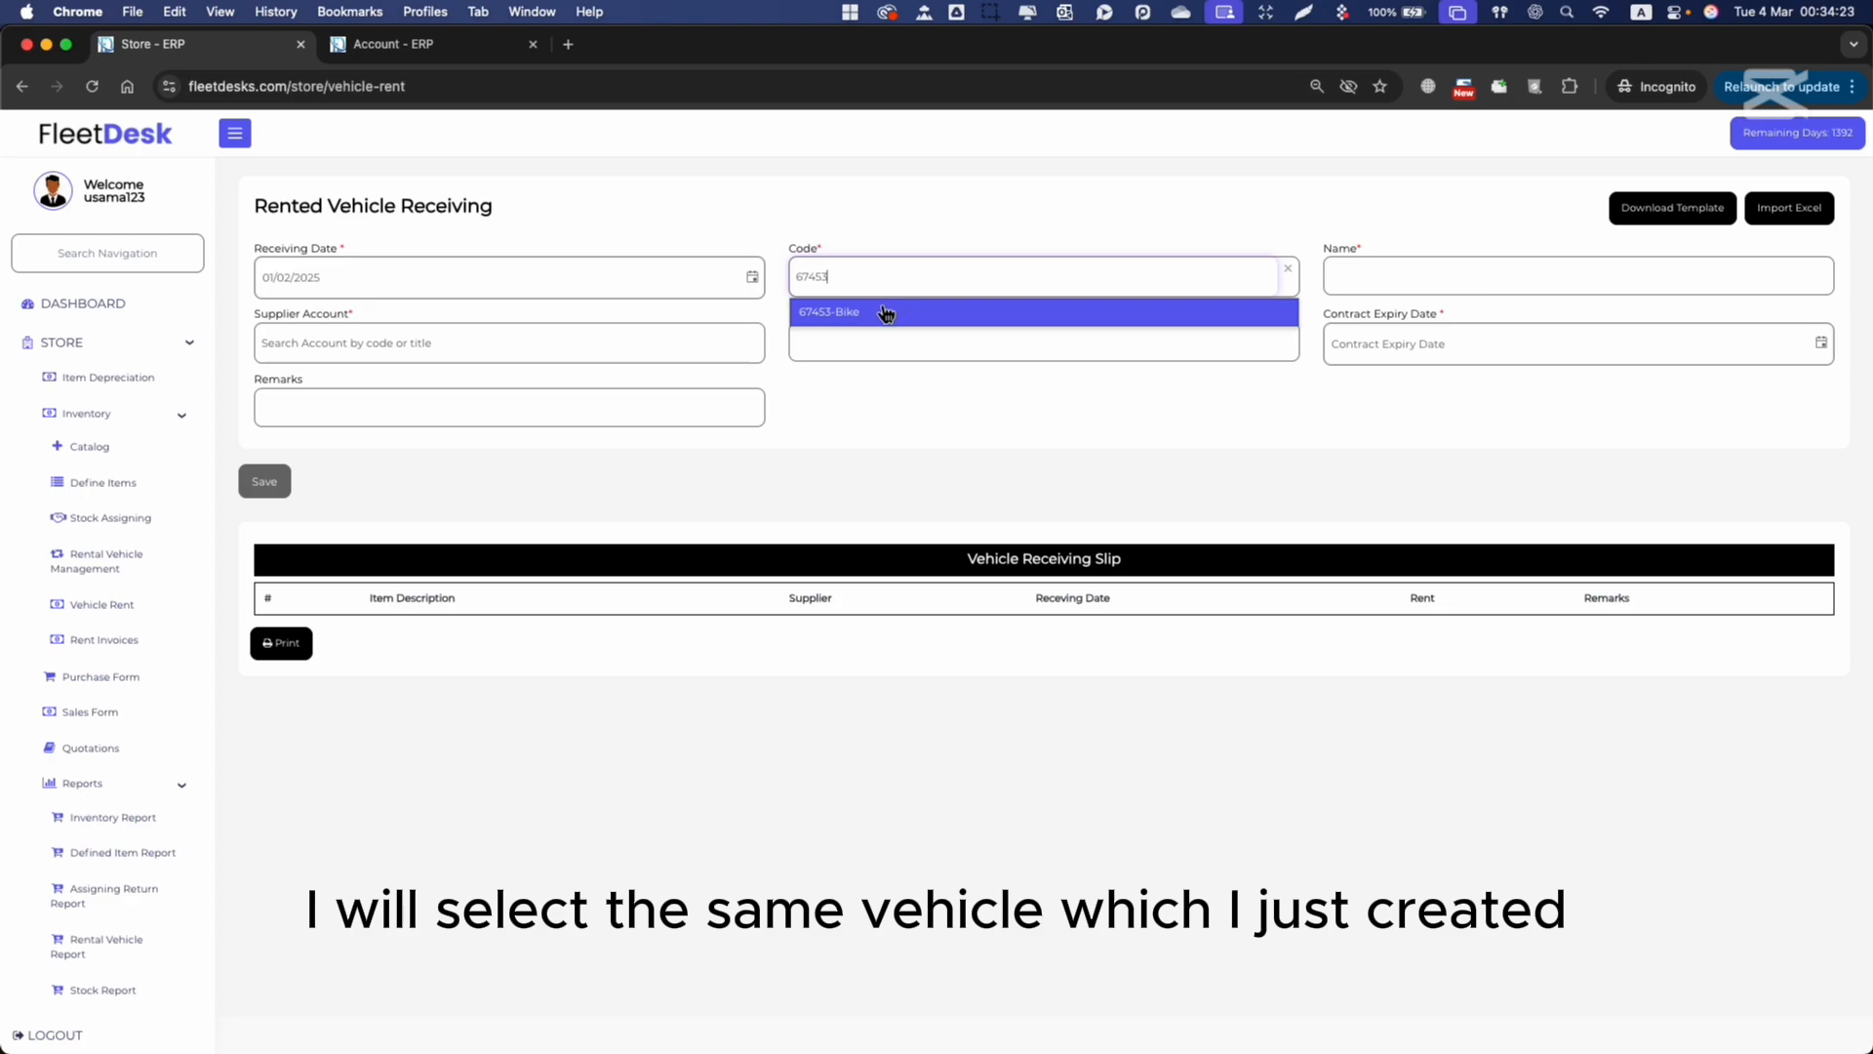
click(887, 315)
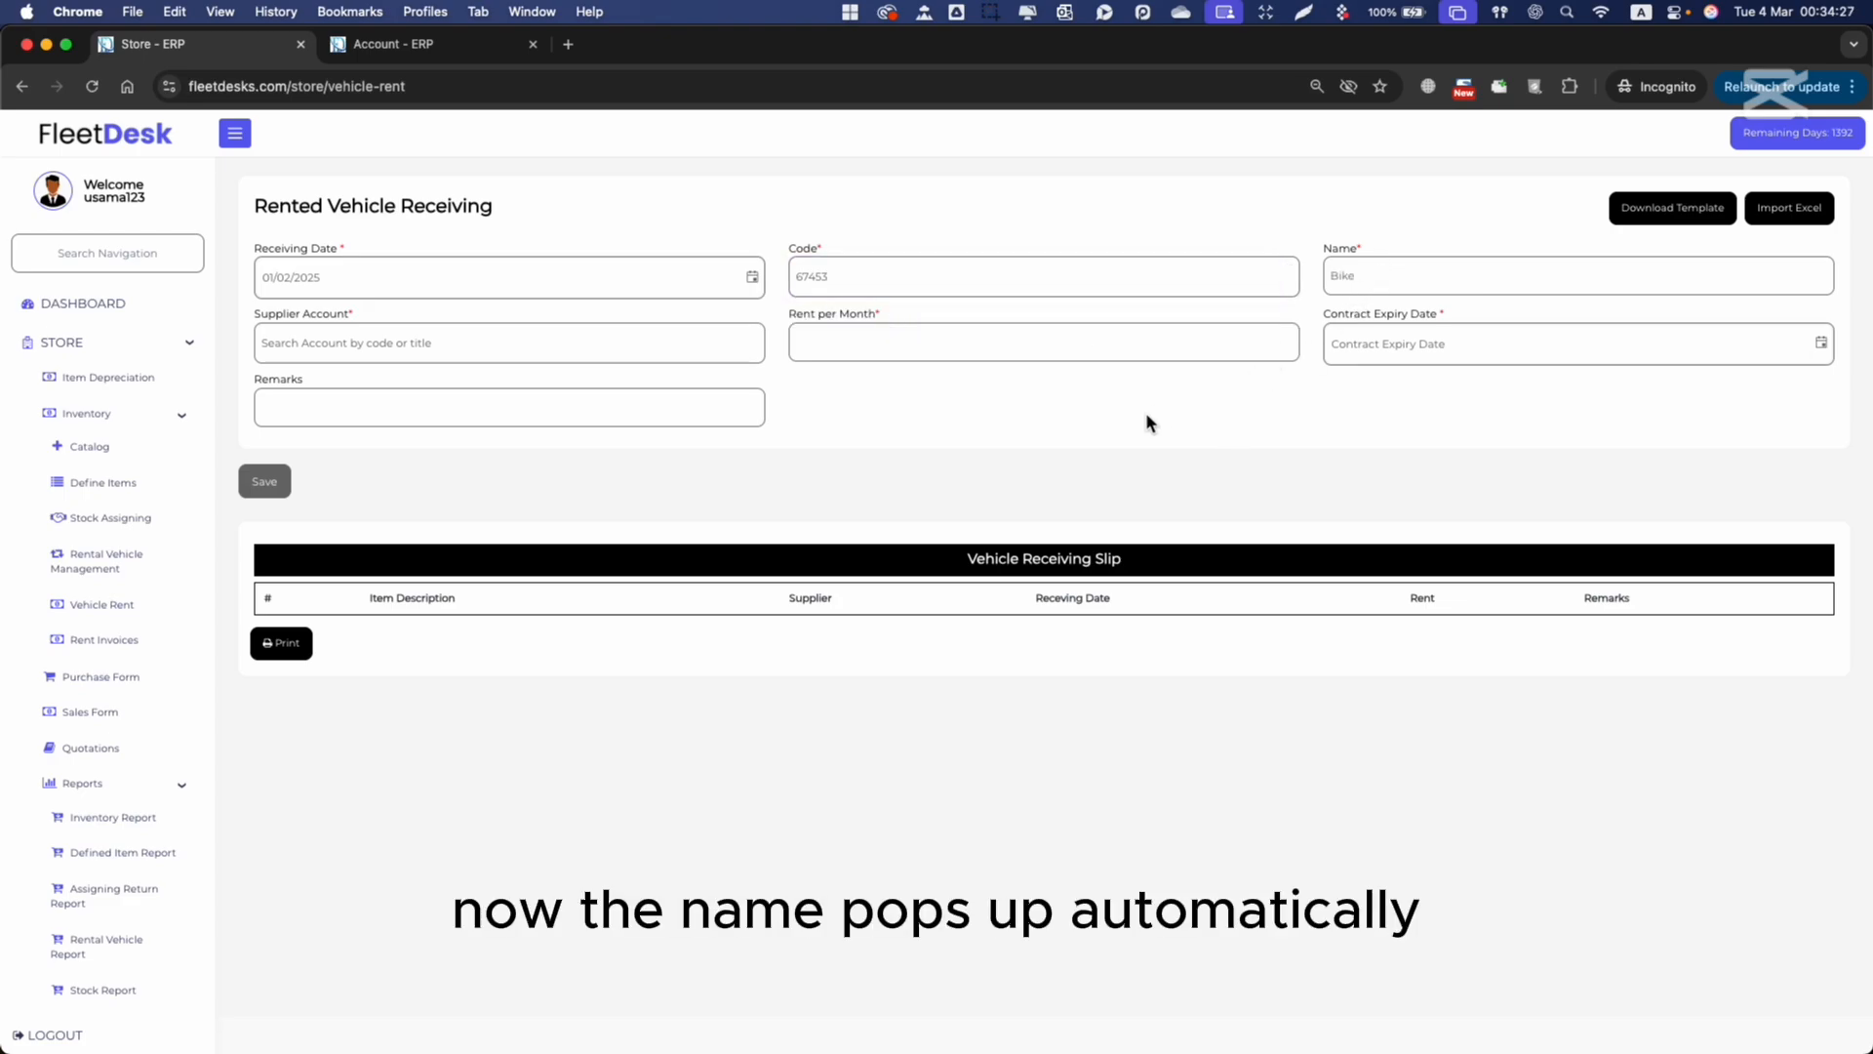
click(721, 348)
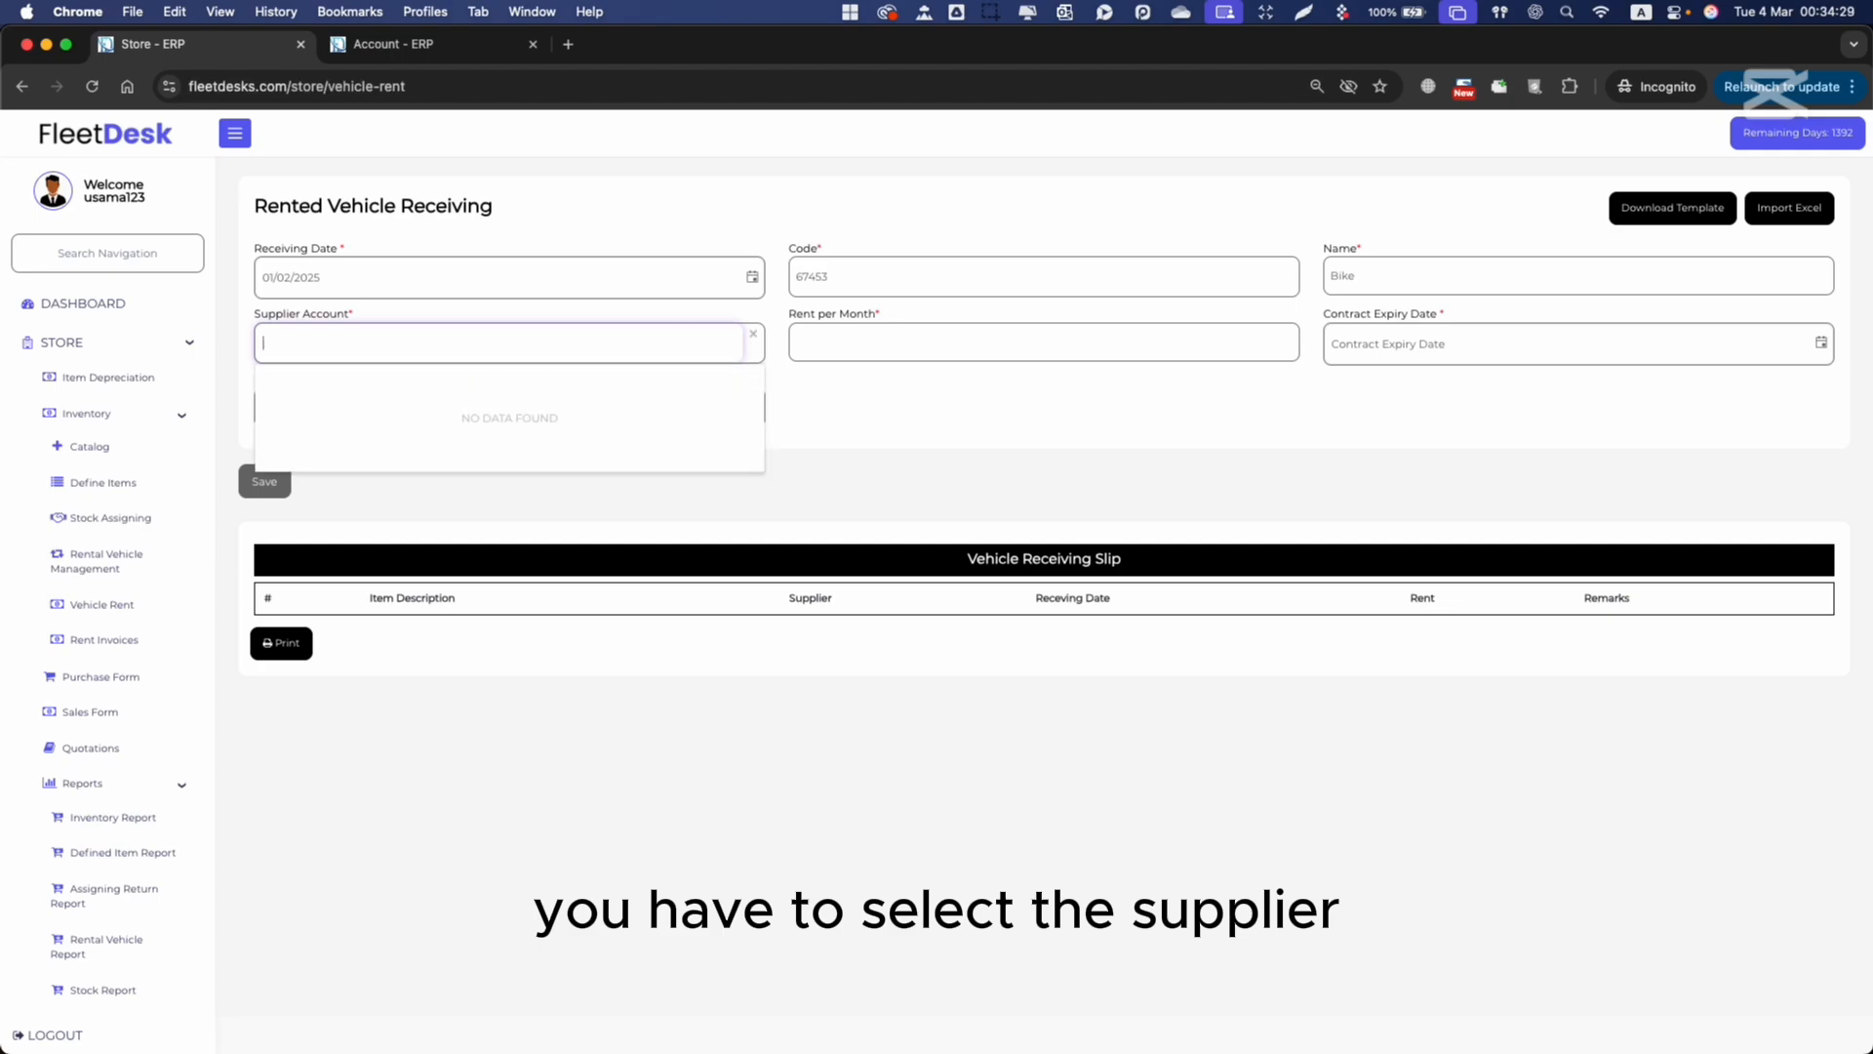
text(EAS)
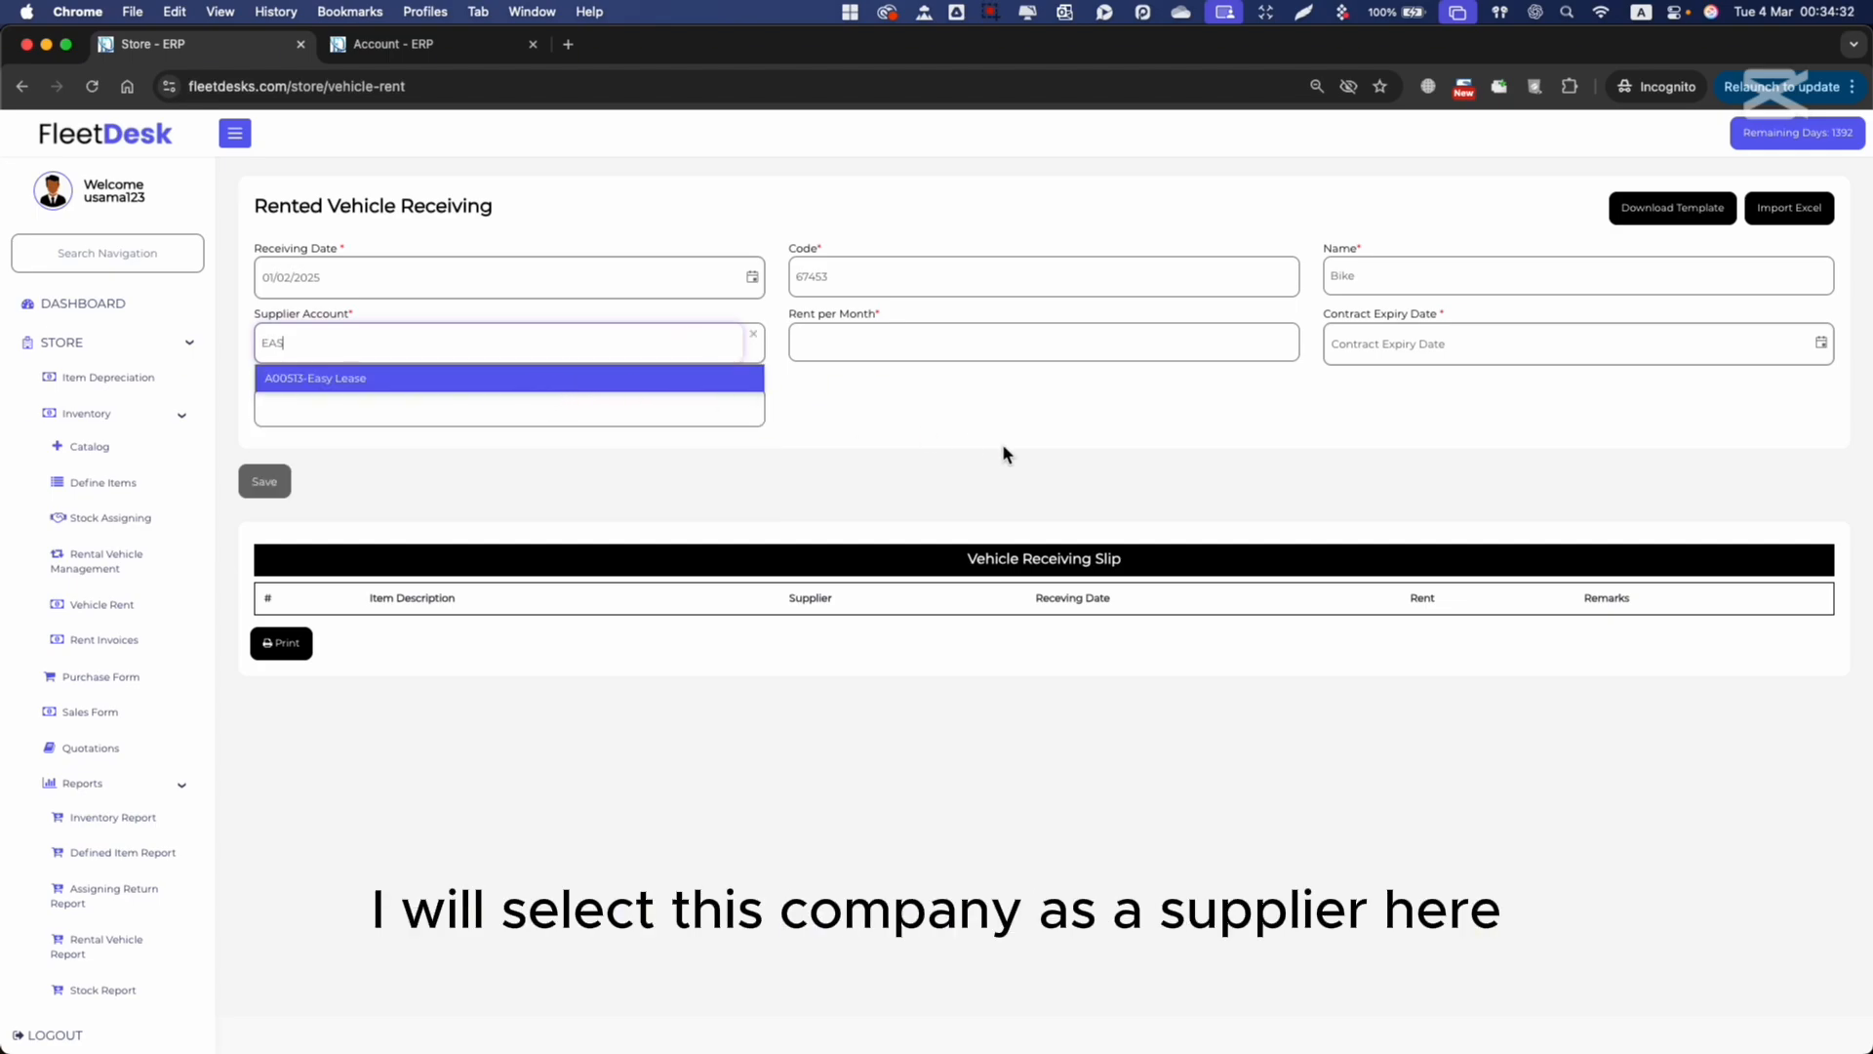
click(1004, 447)
click(664, 353)
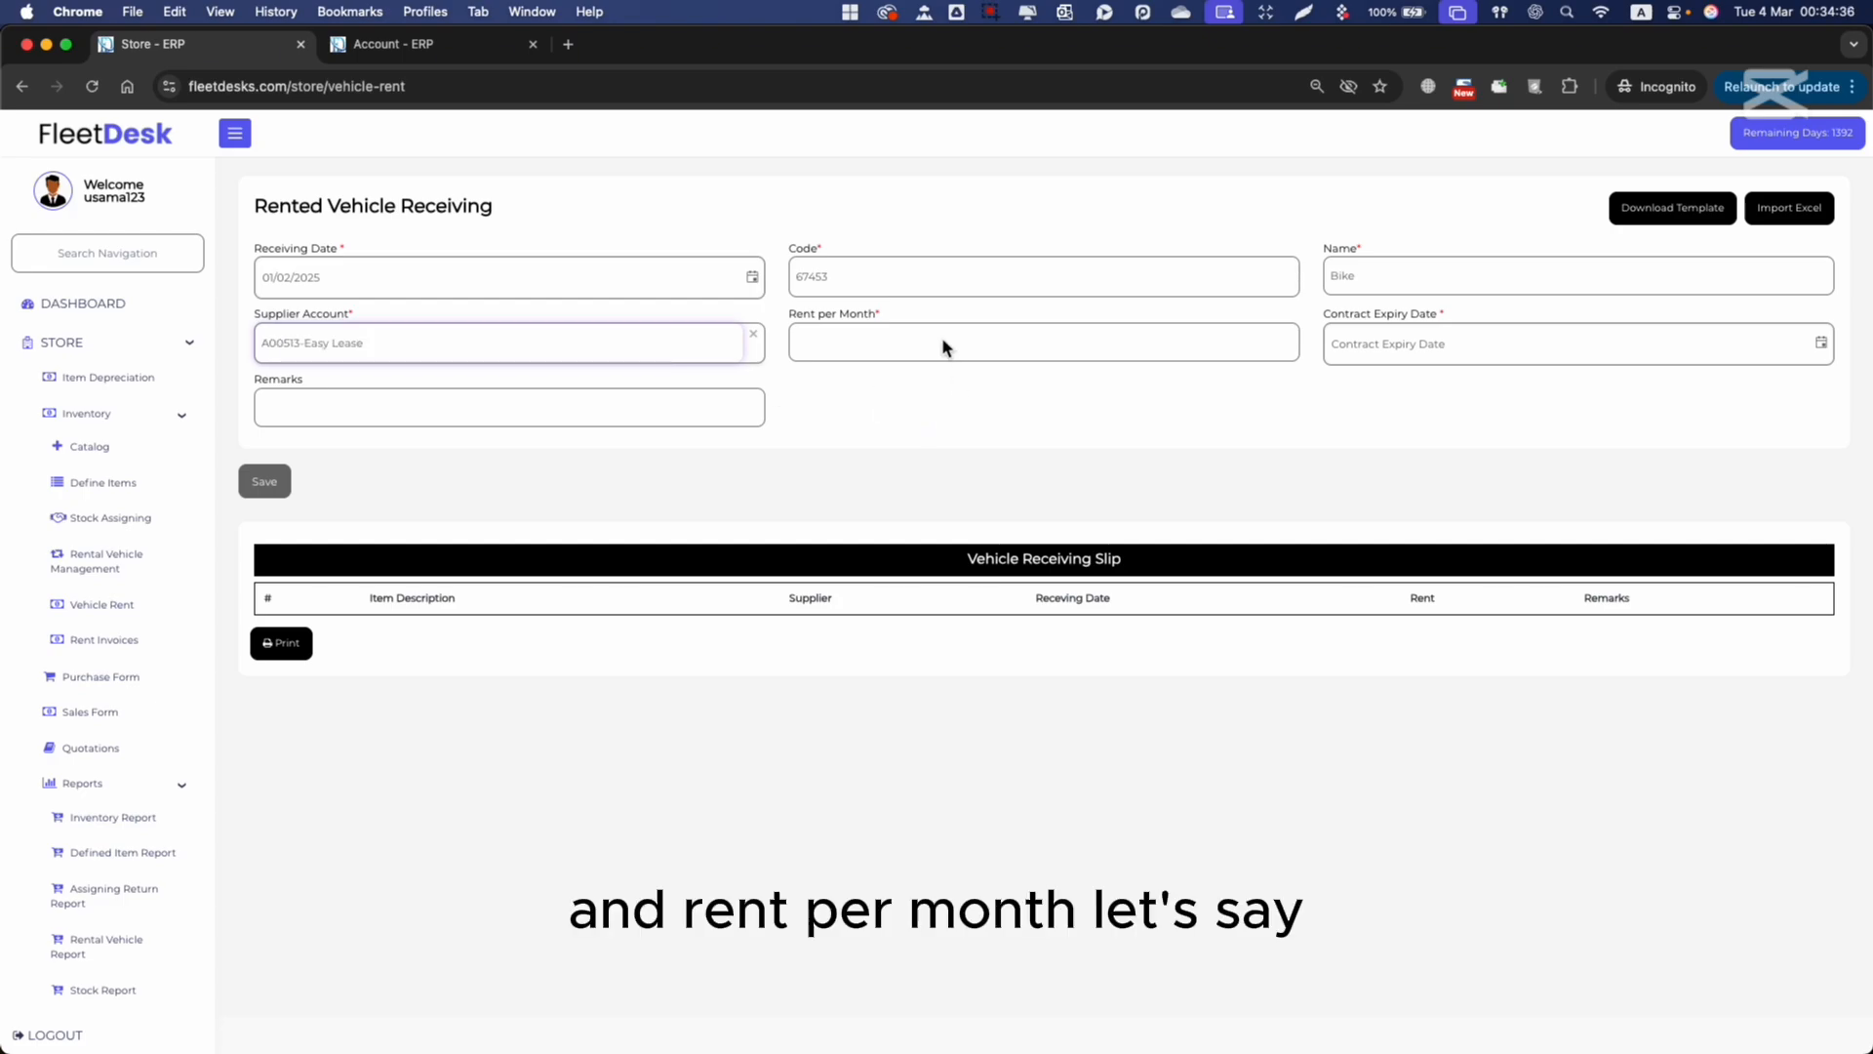
Step: Set the rent per month to 550 and the contract expiry date to 01/02/2028
click(941, 340)
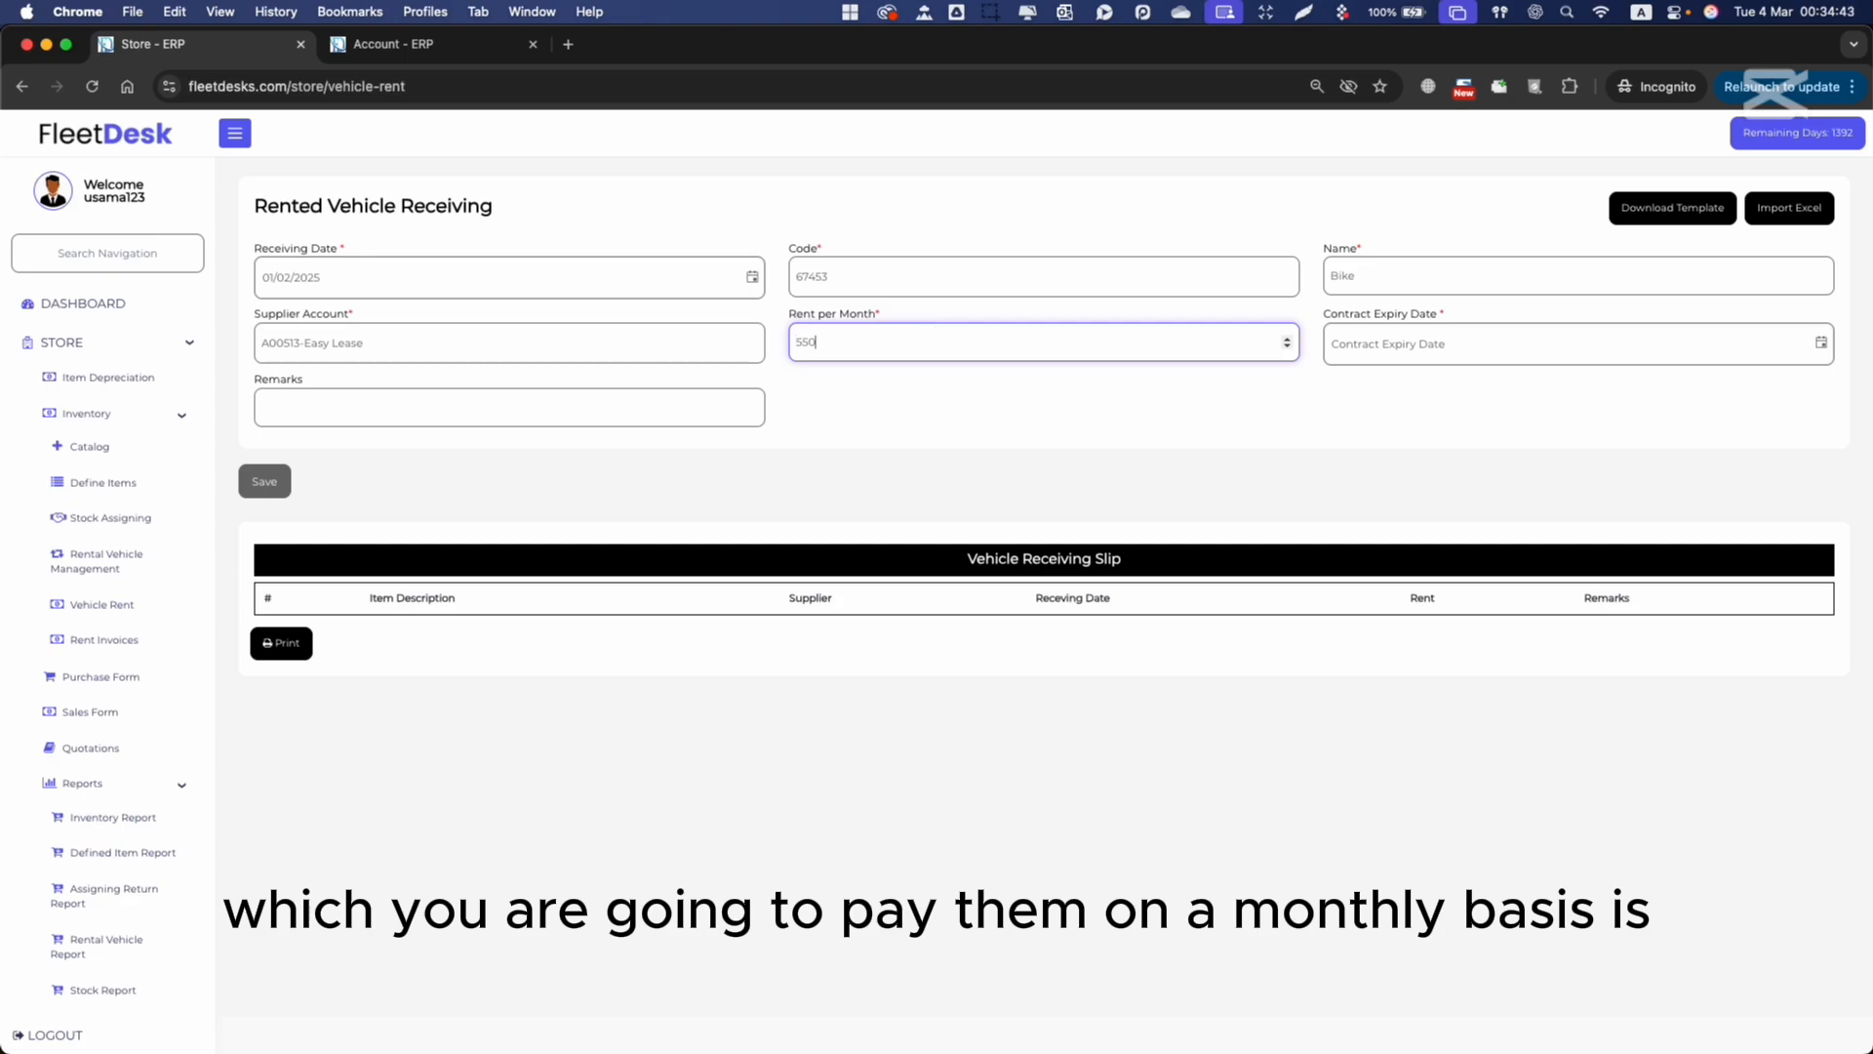
click(1395, 352)
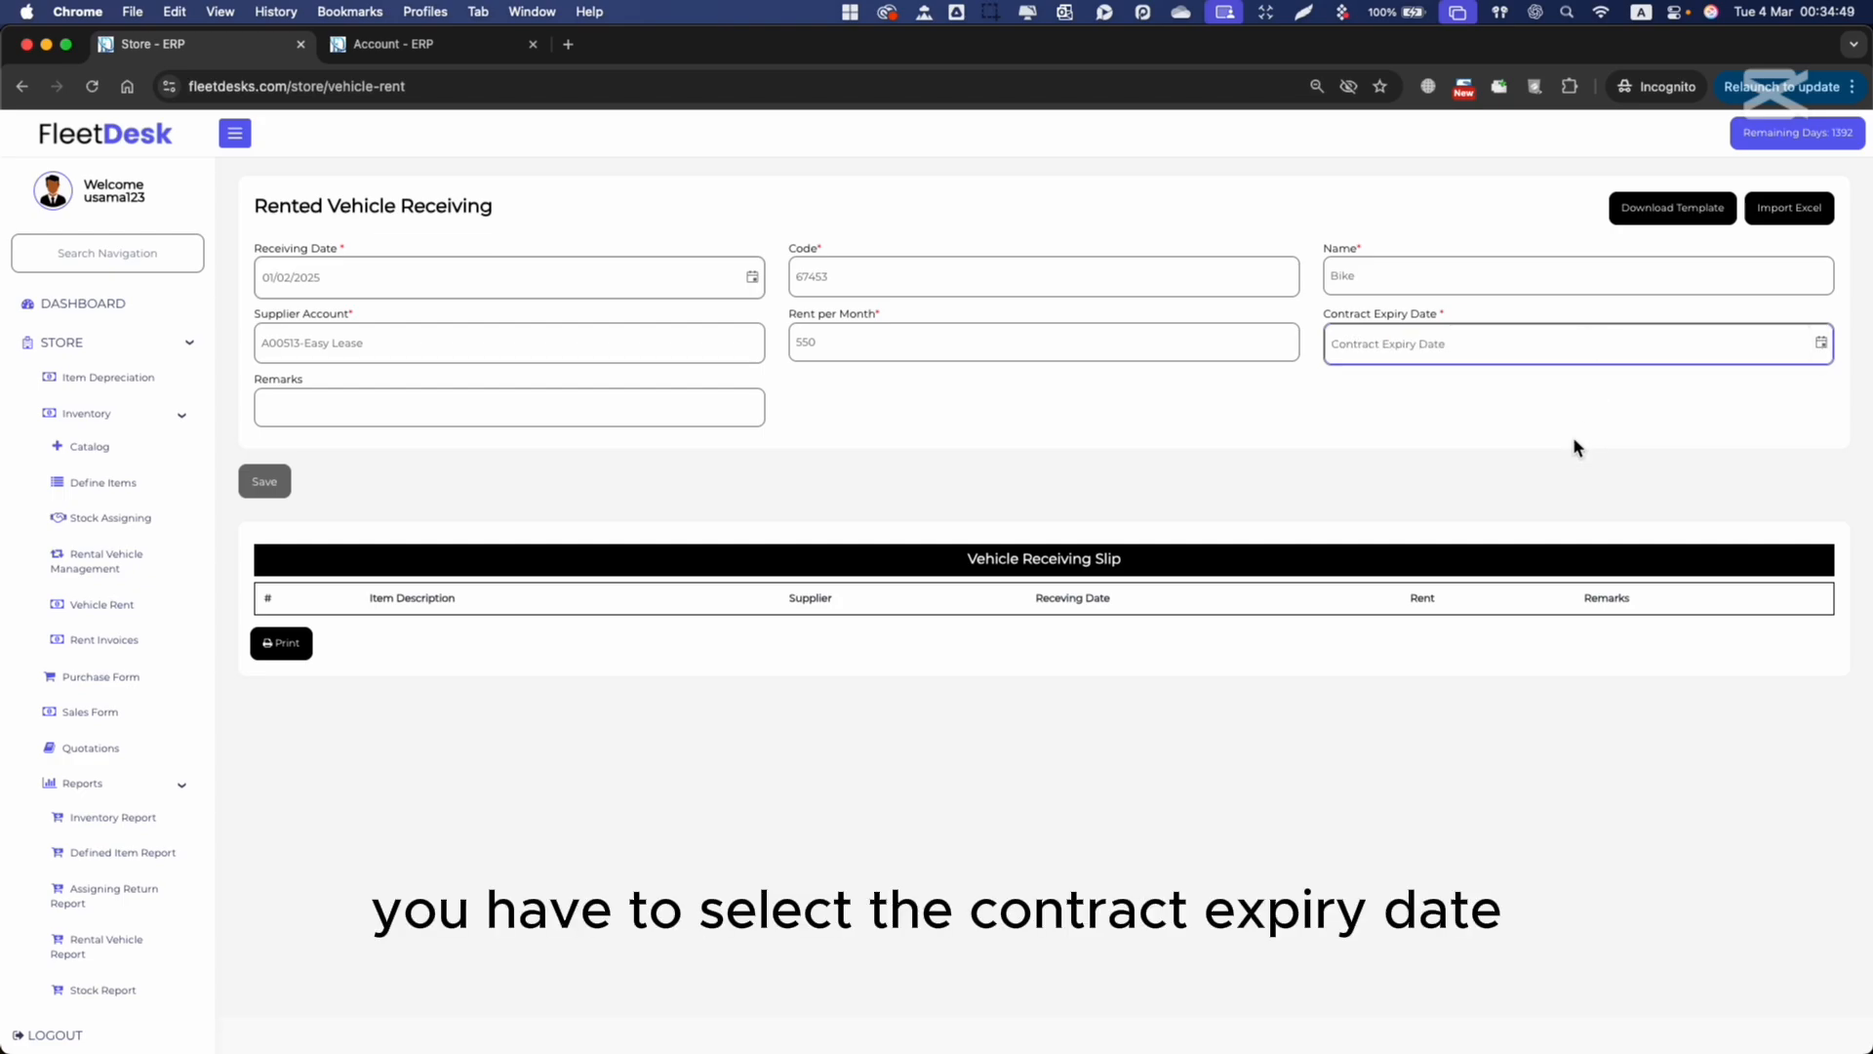
click(1516, 354)
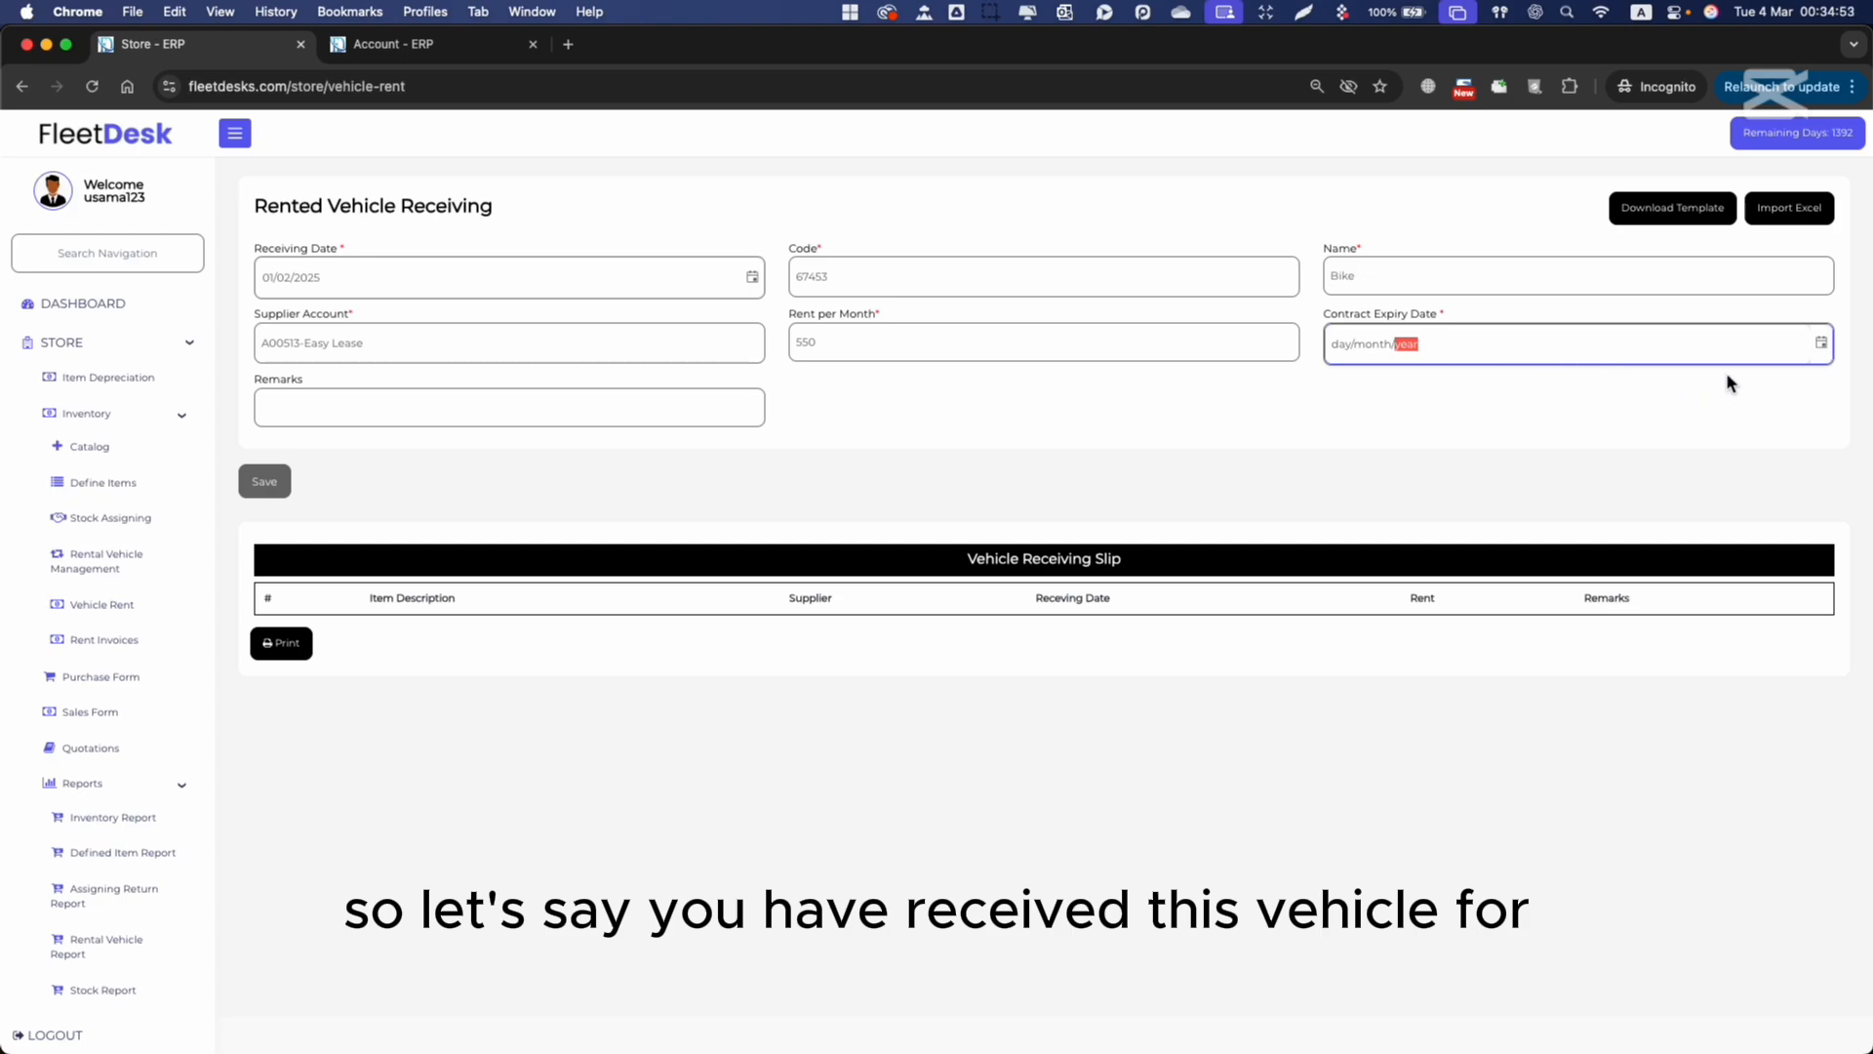
click(1735, 347)
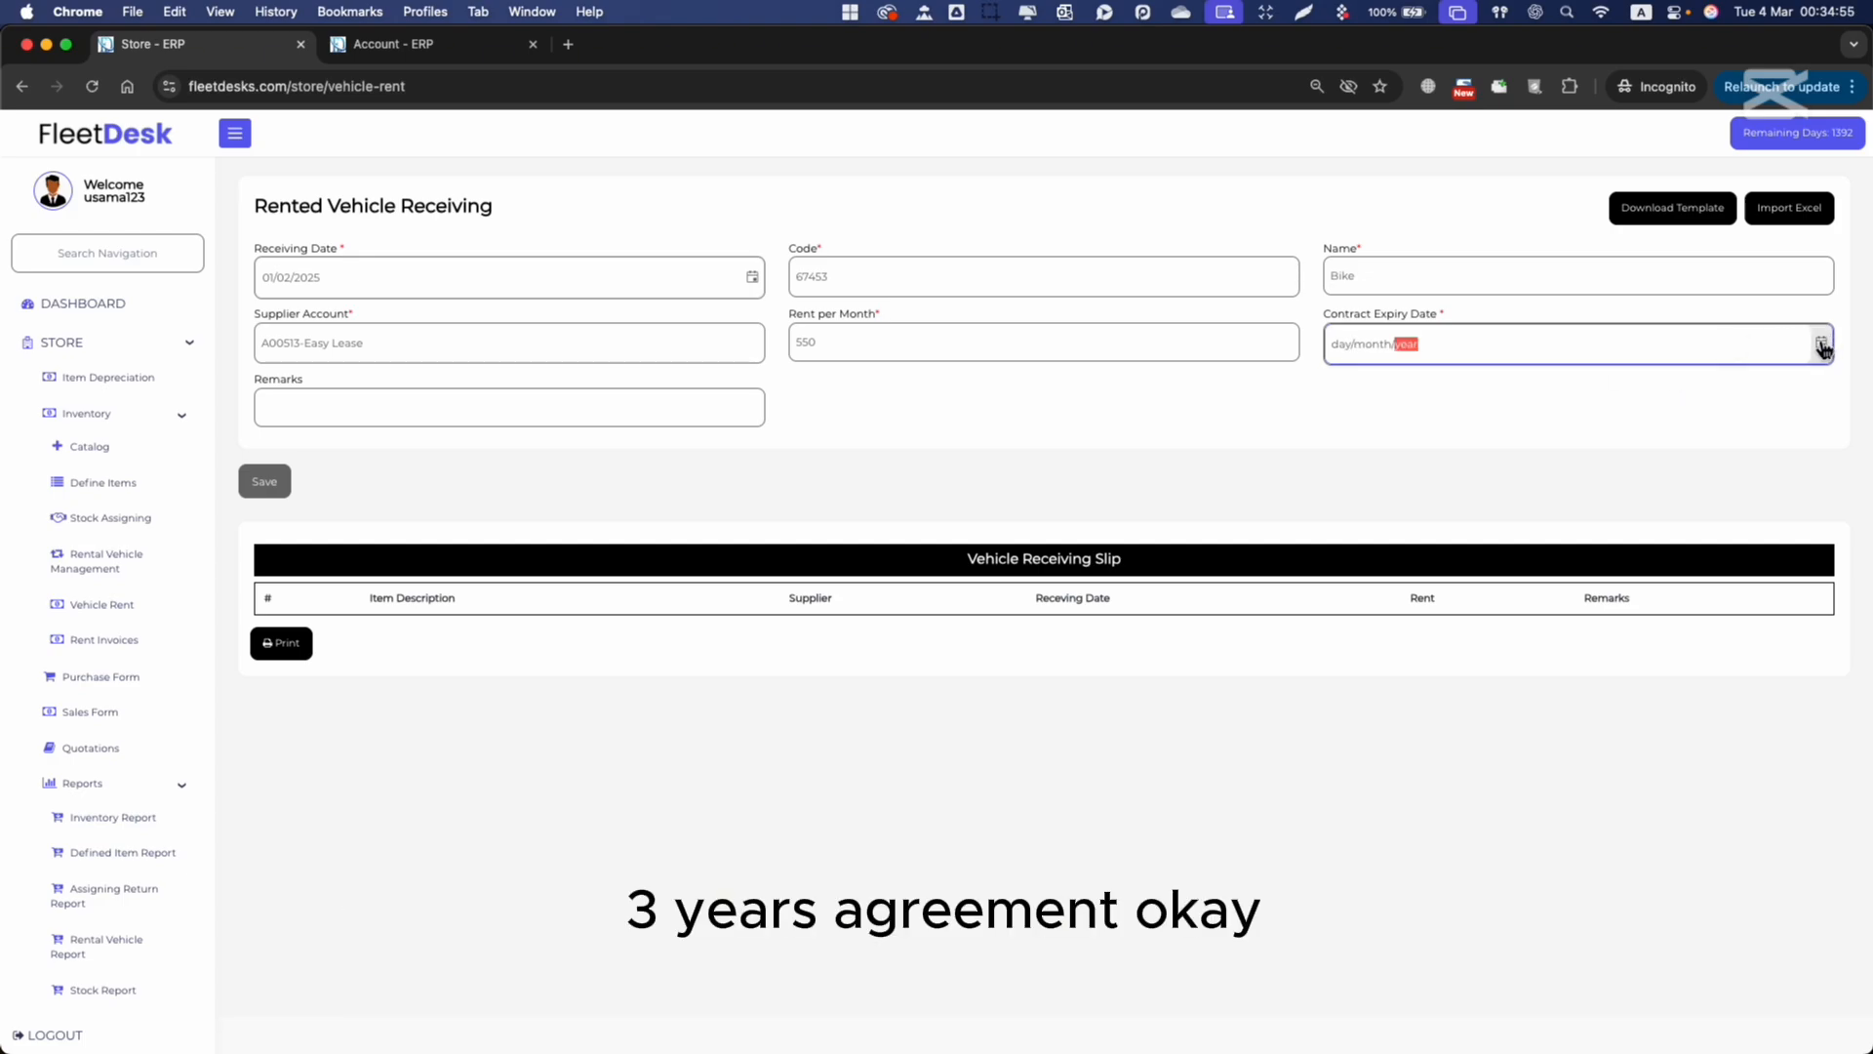
click(1823, 346)
scroll(1415, 443, up, 1)
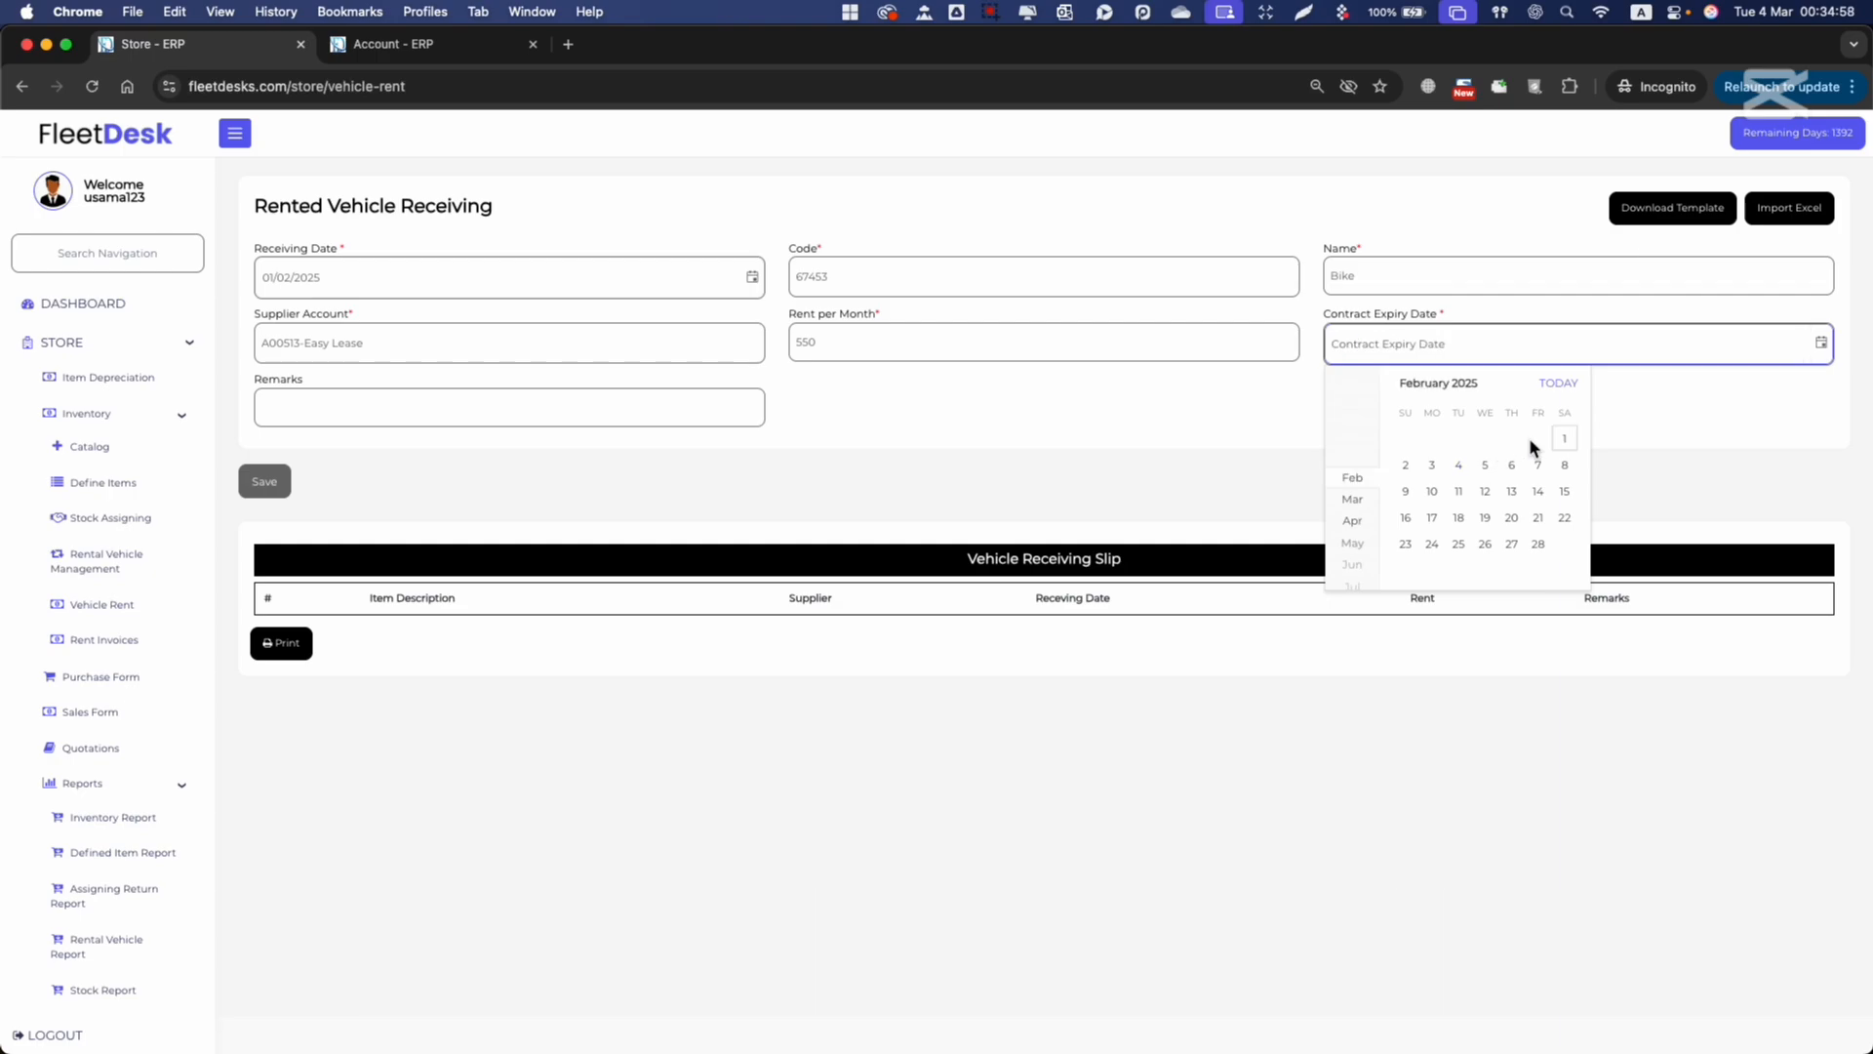
click(1561, 441)
click(1454, 350)
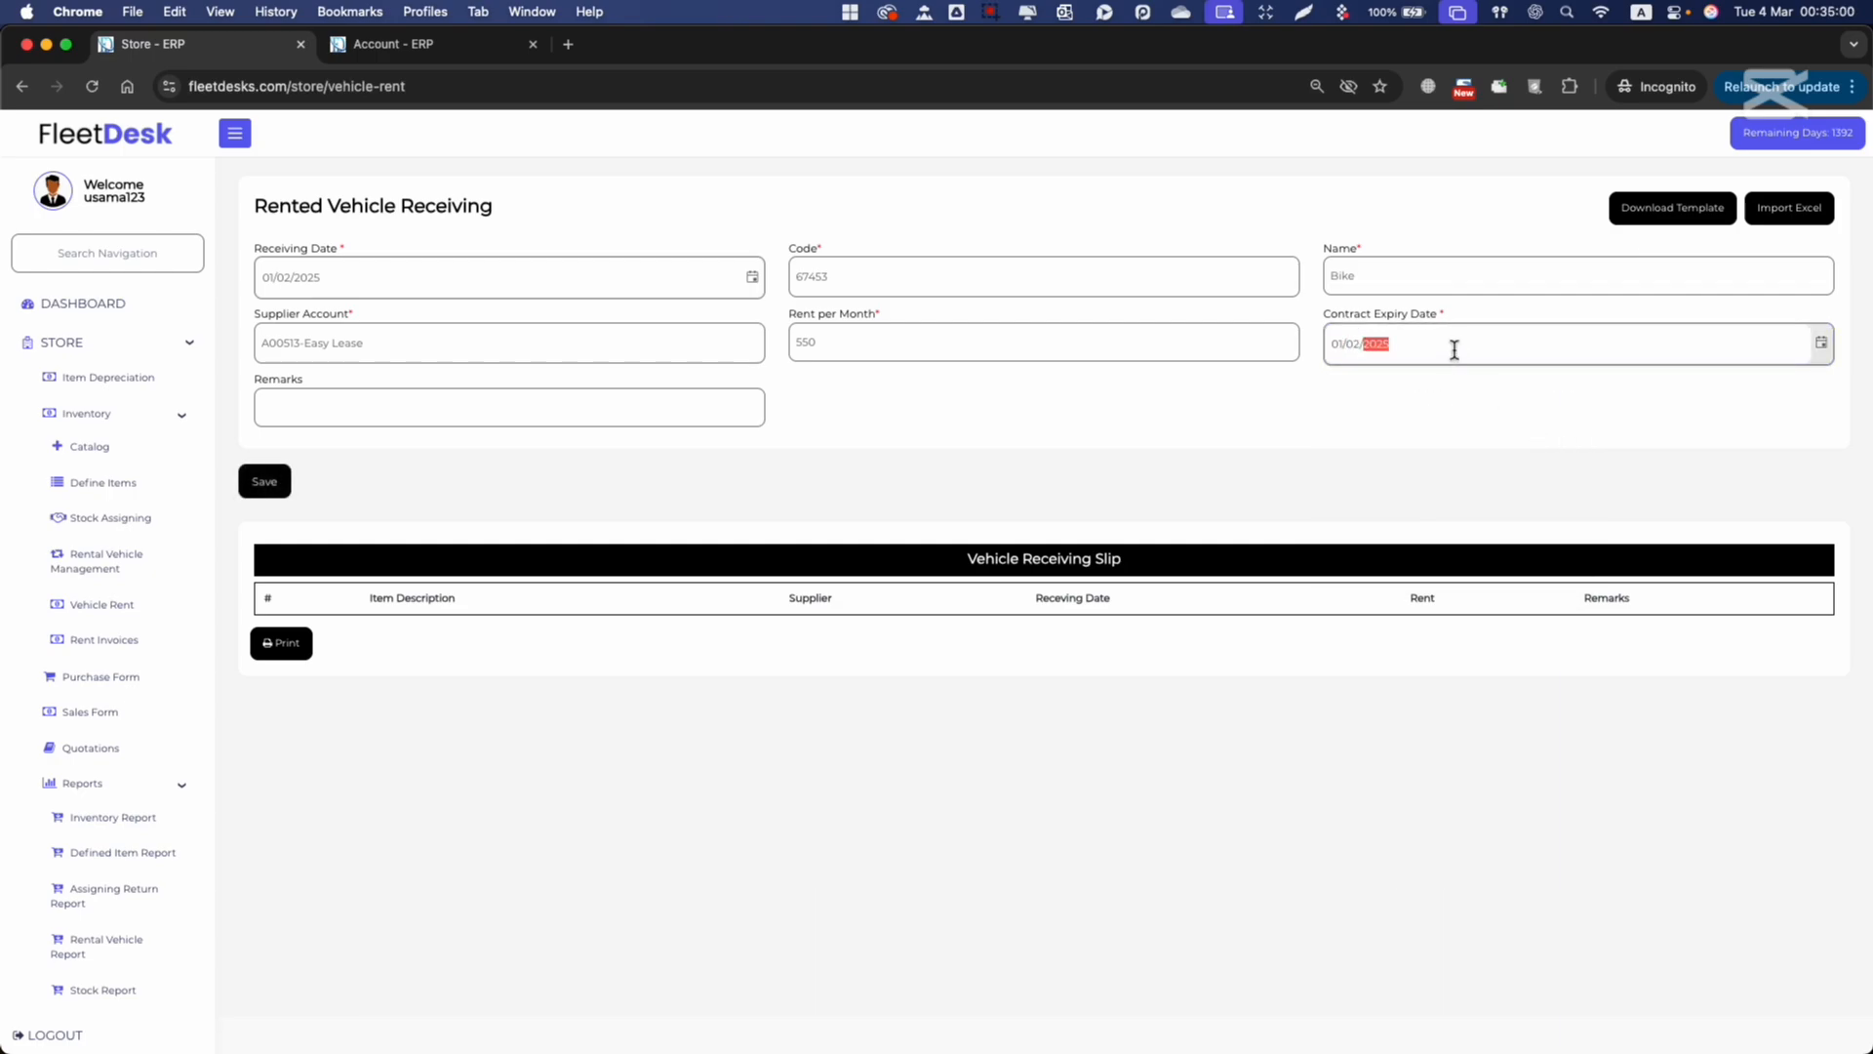
click(1377, 381)
click(375, 397)
text(HONDA)
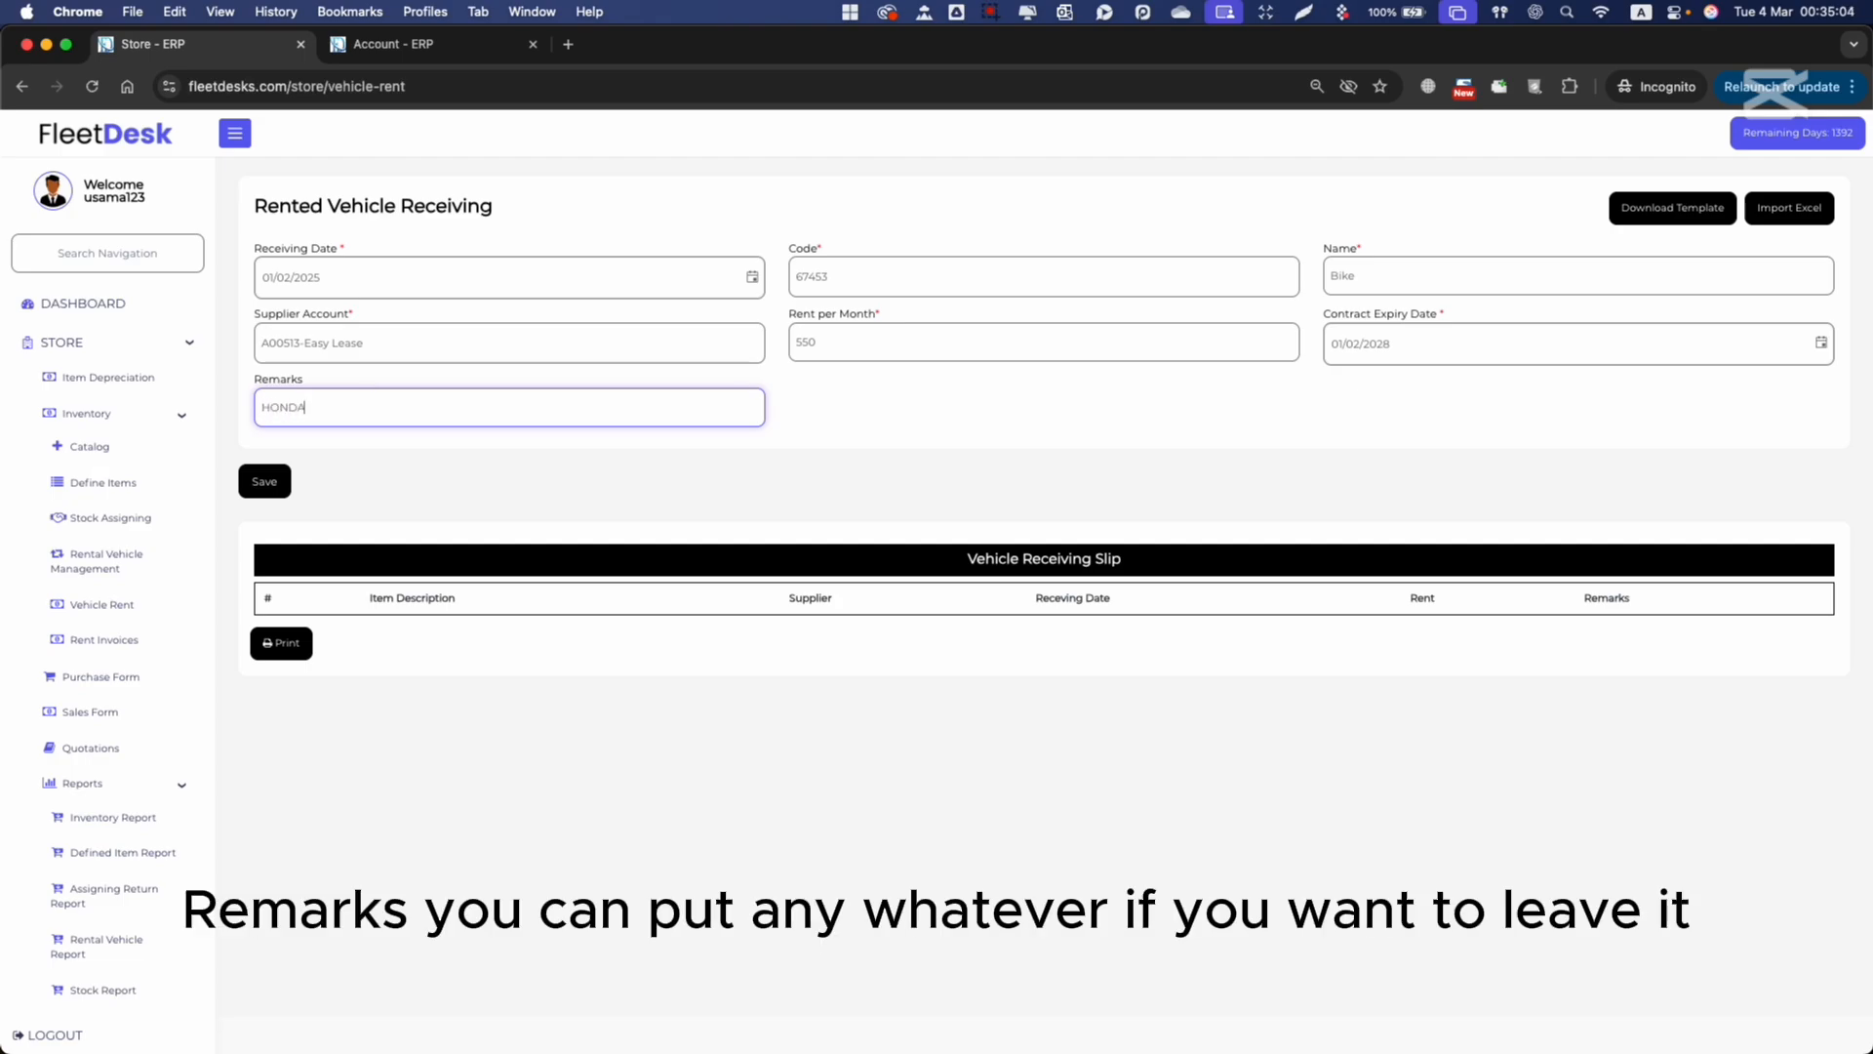
key(super+a)
key(BackSpace)
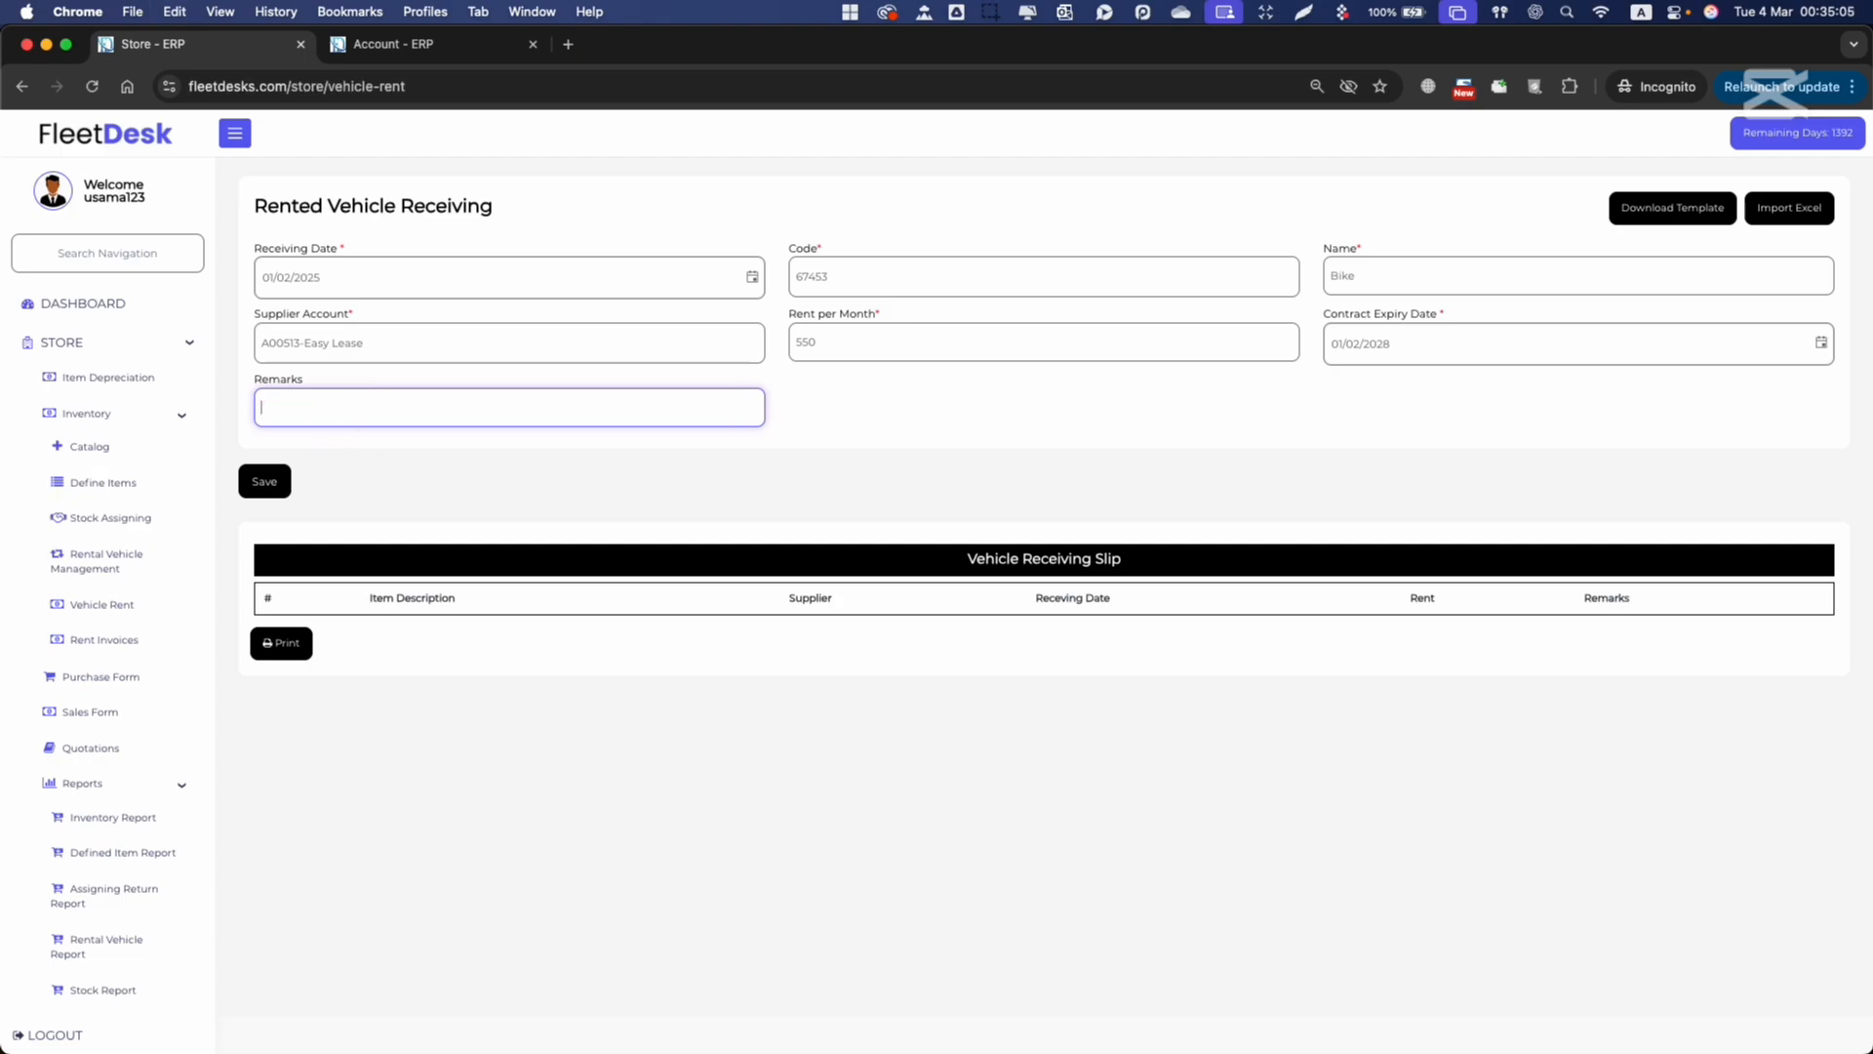
Step: Save the rented vehicle receiving with the remarks left empty
click(265, 481)
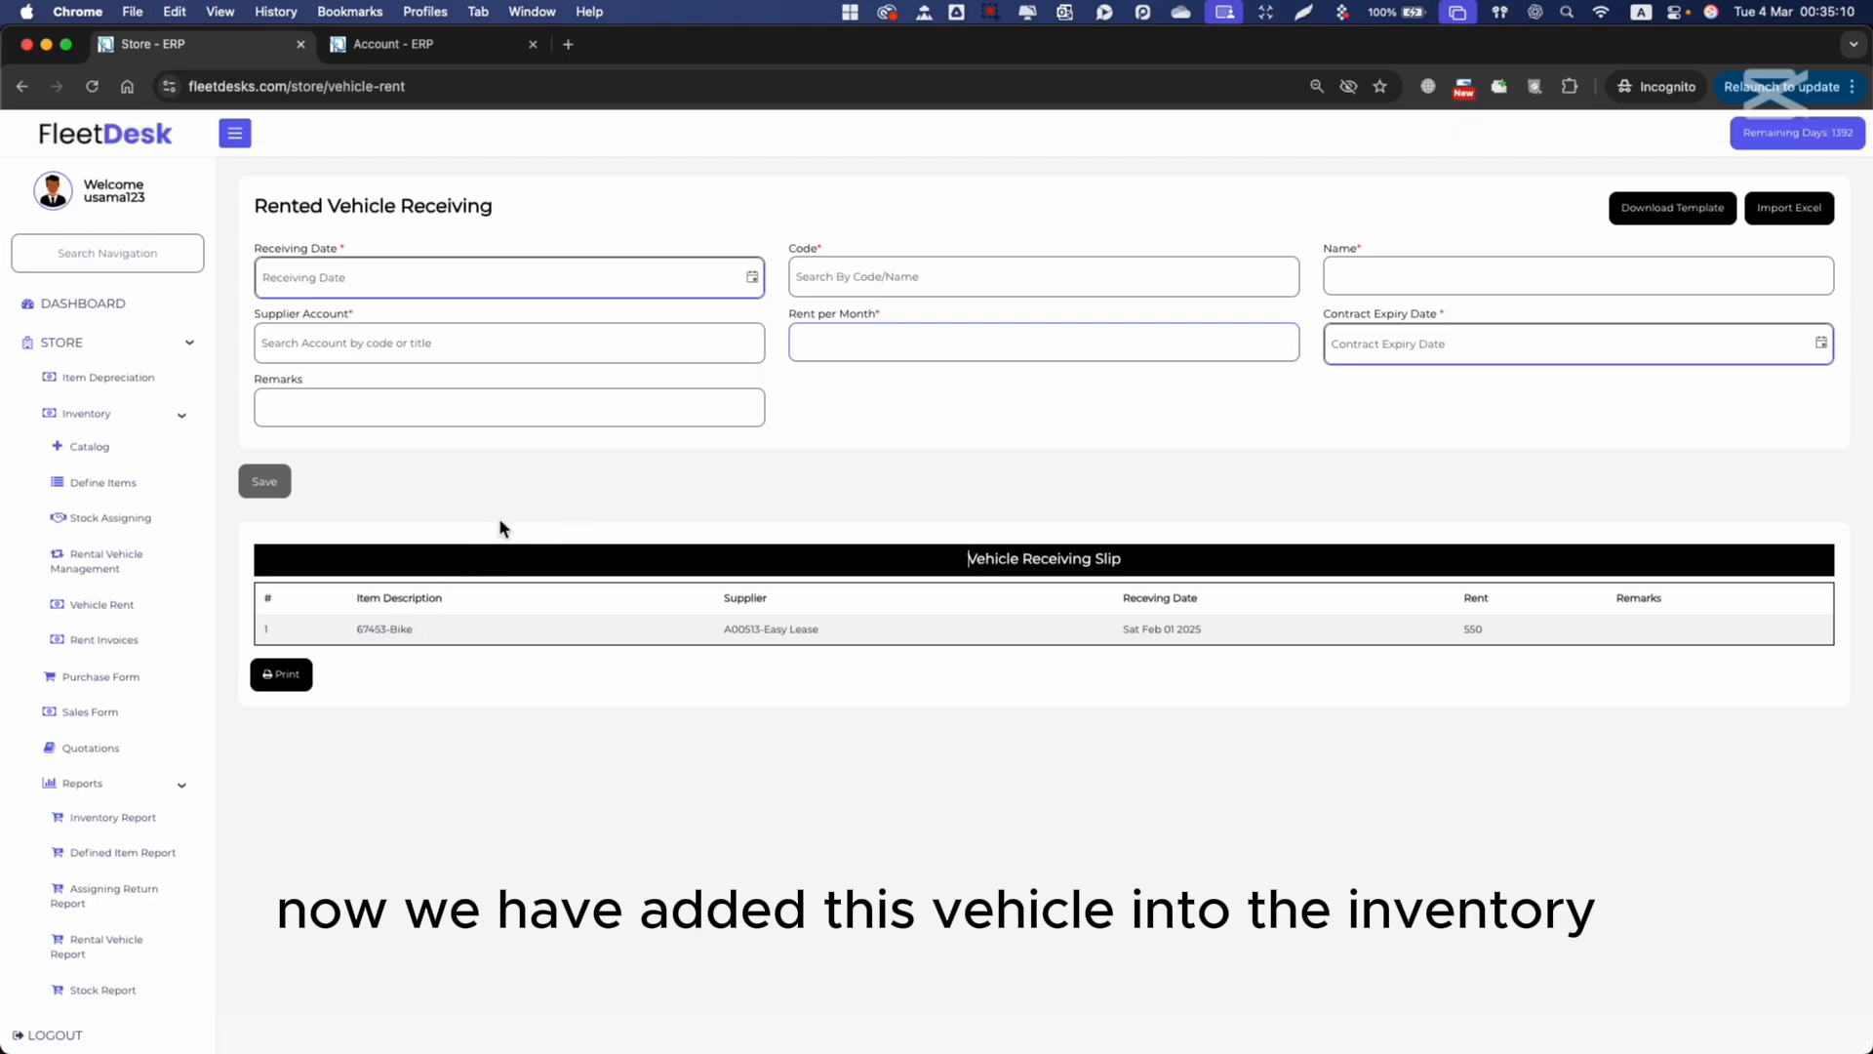
Step: Look up item 67453 in a new stock assignment to check its stock status and assigning options
click(110, 527)
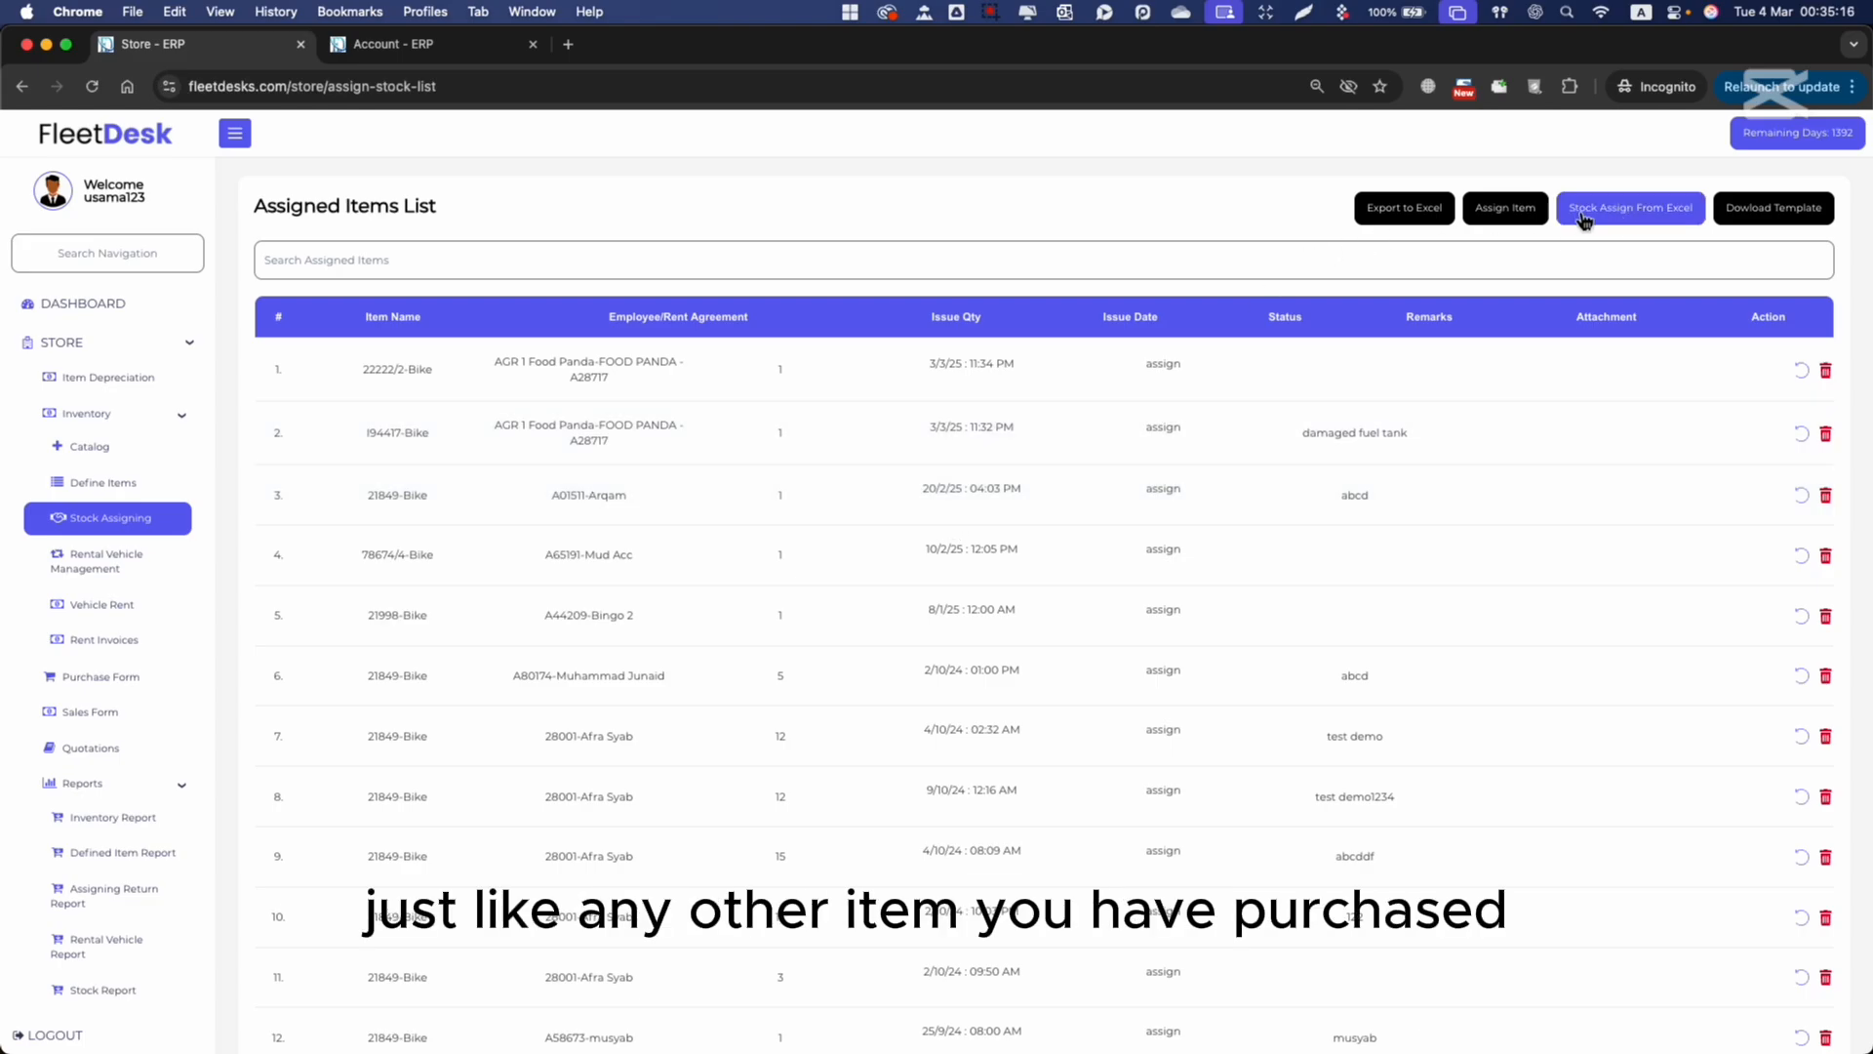
click(1485, 208)
click(524, 264)
text(67453)
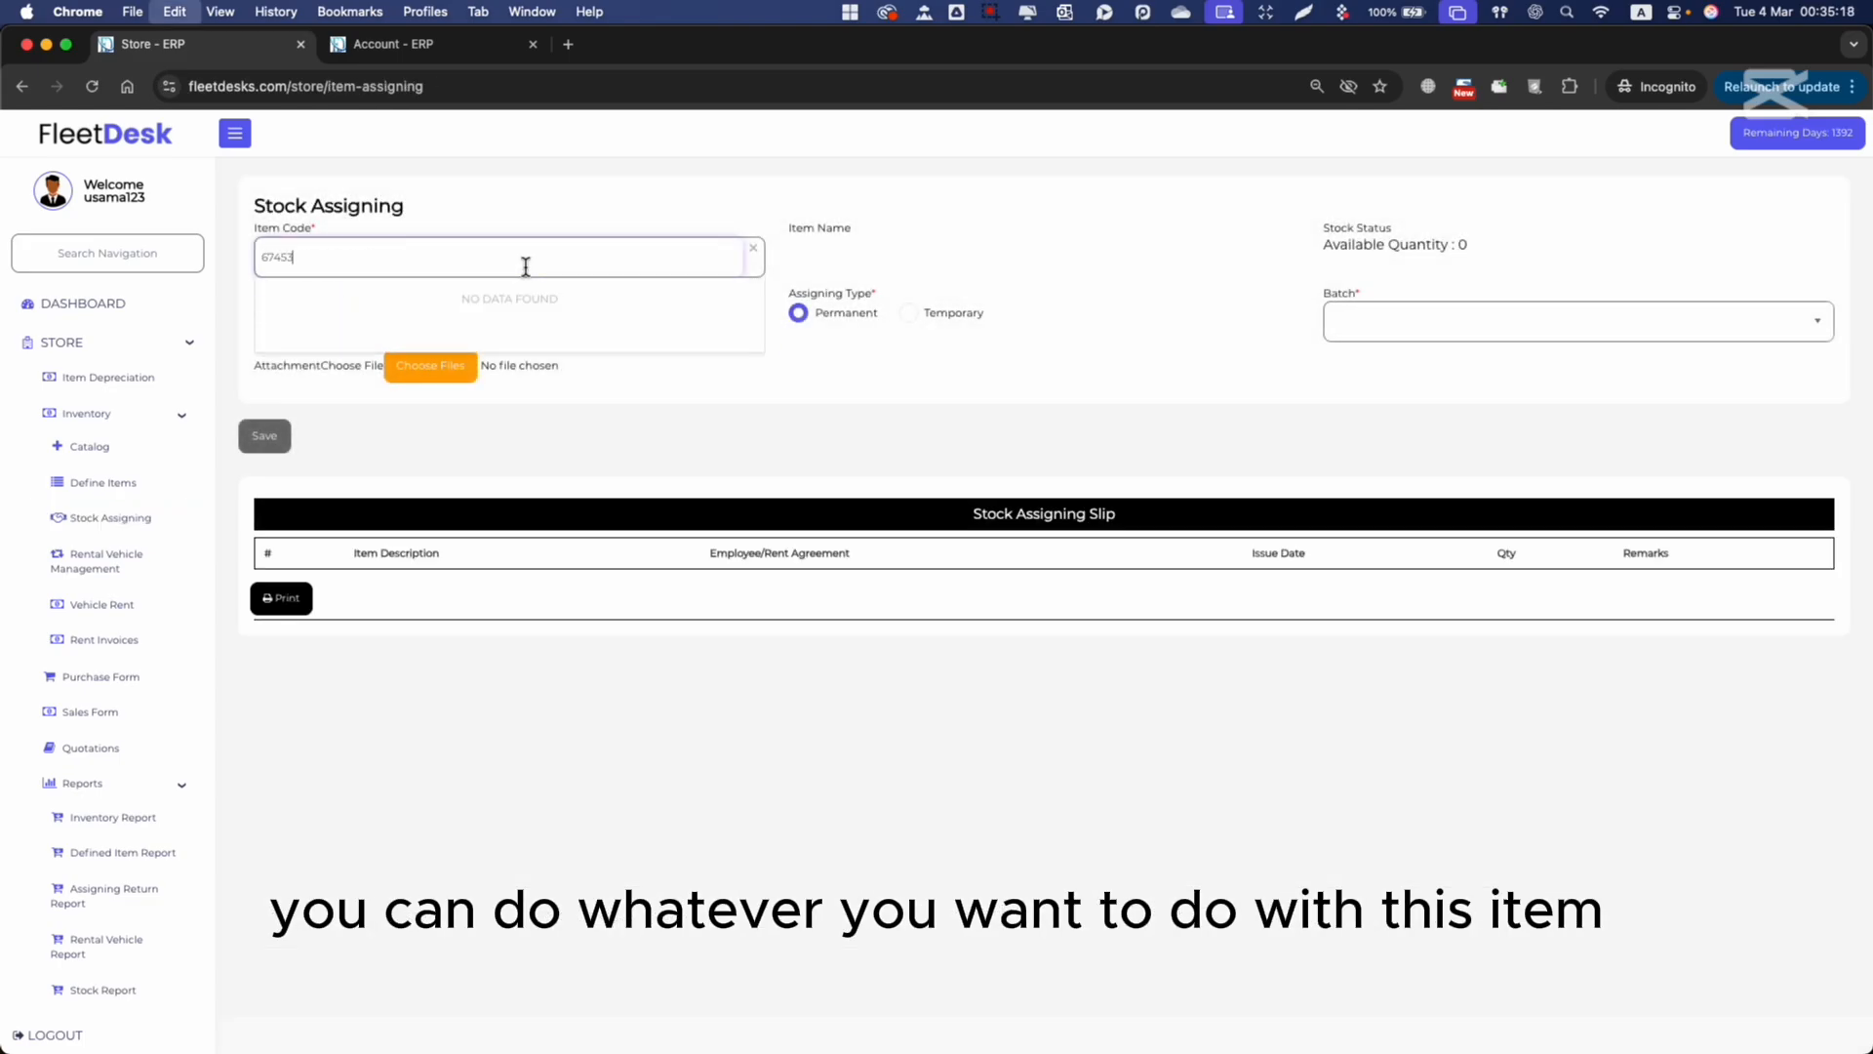
click(441, 291)
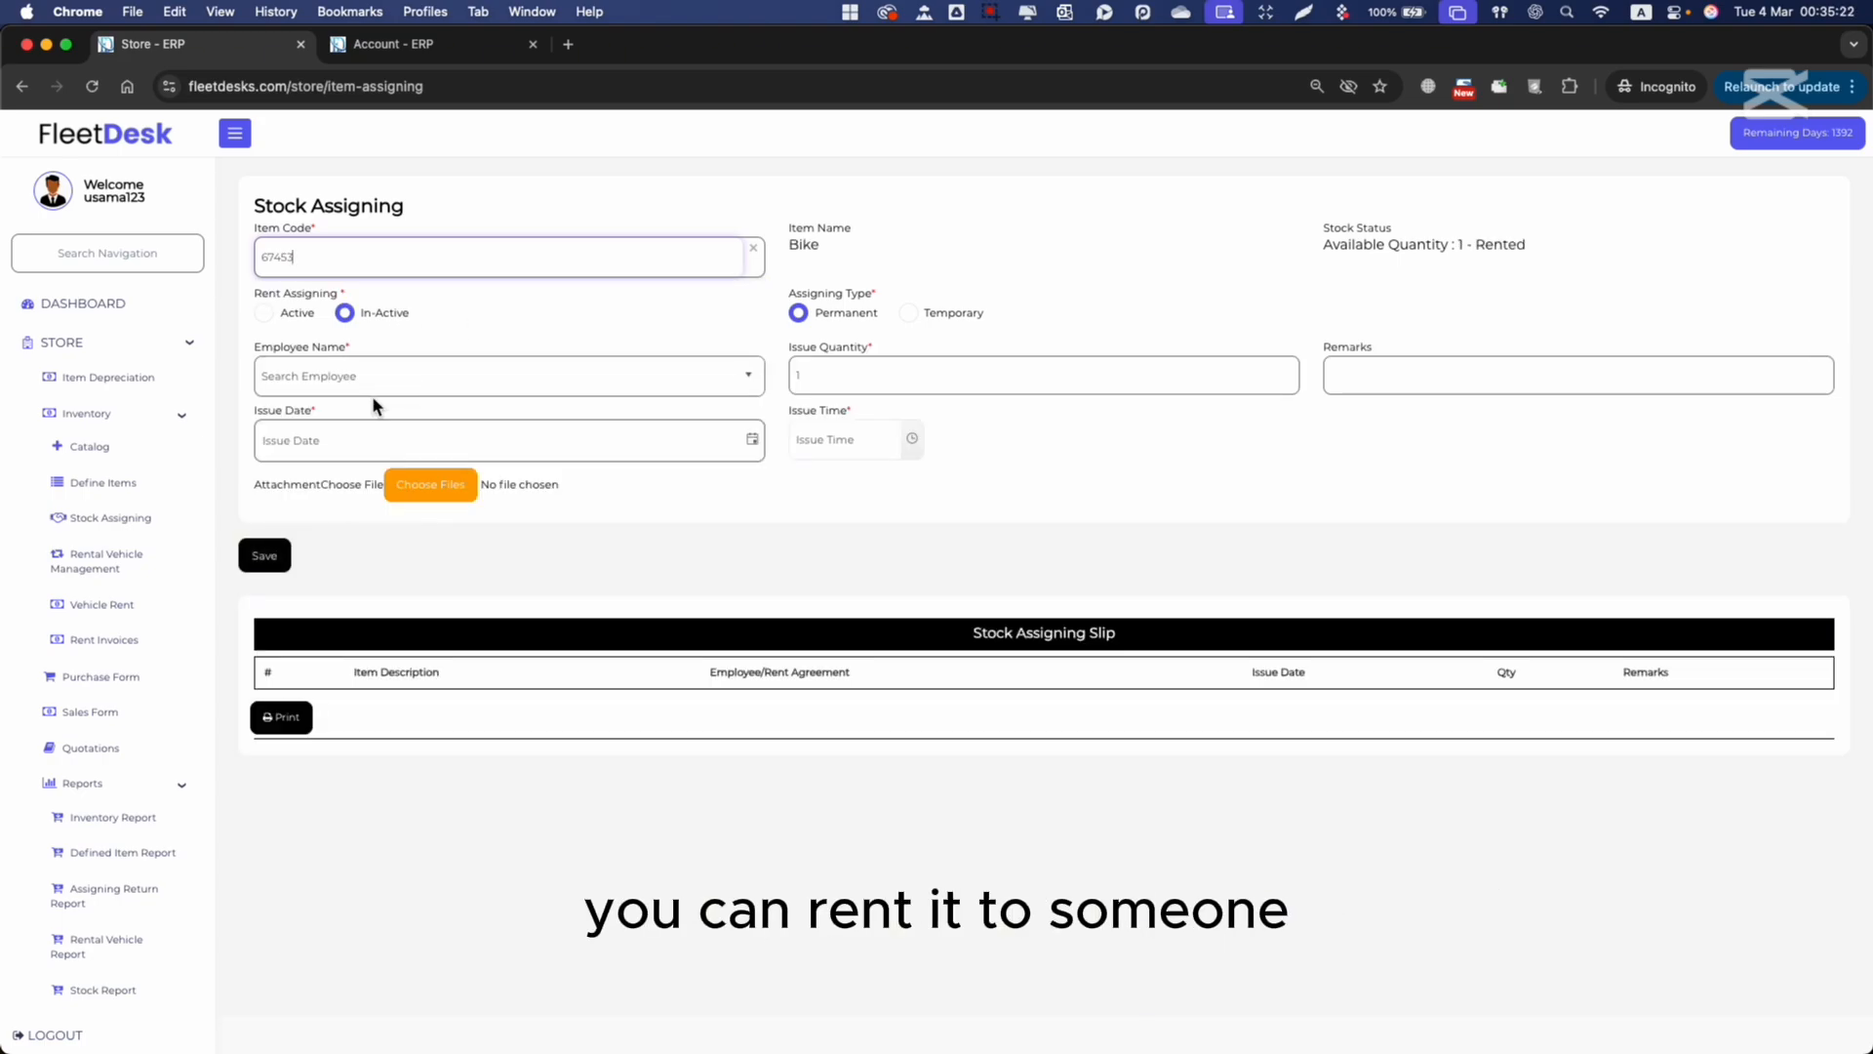
Step: Examine the rented vehicle list, checking the code, item name, supplier, rent, receive date and expiry date of vehicle 67453
click(128, 564)
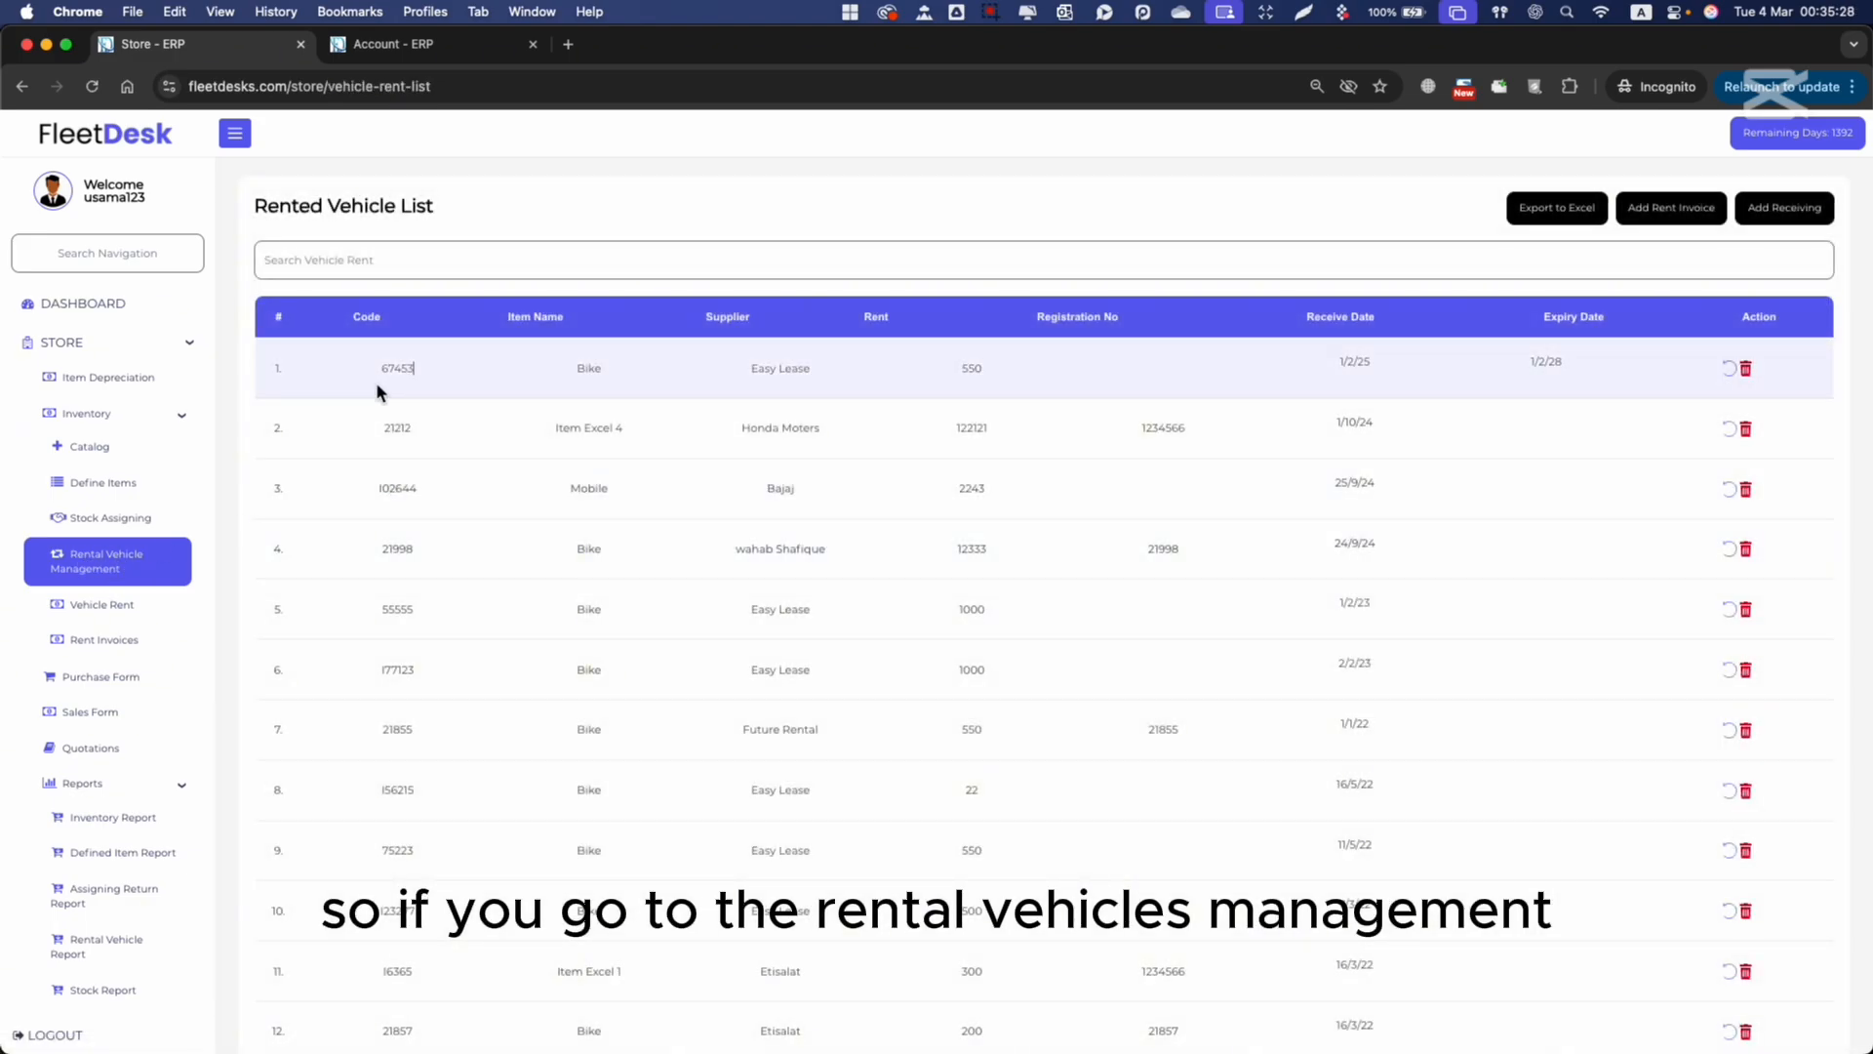
scroll(424, 604, down, 5)
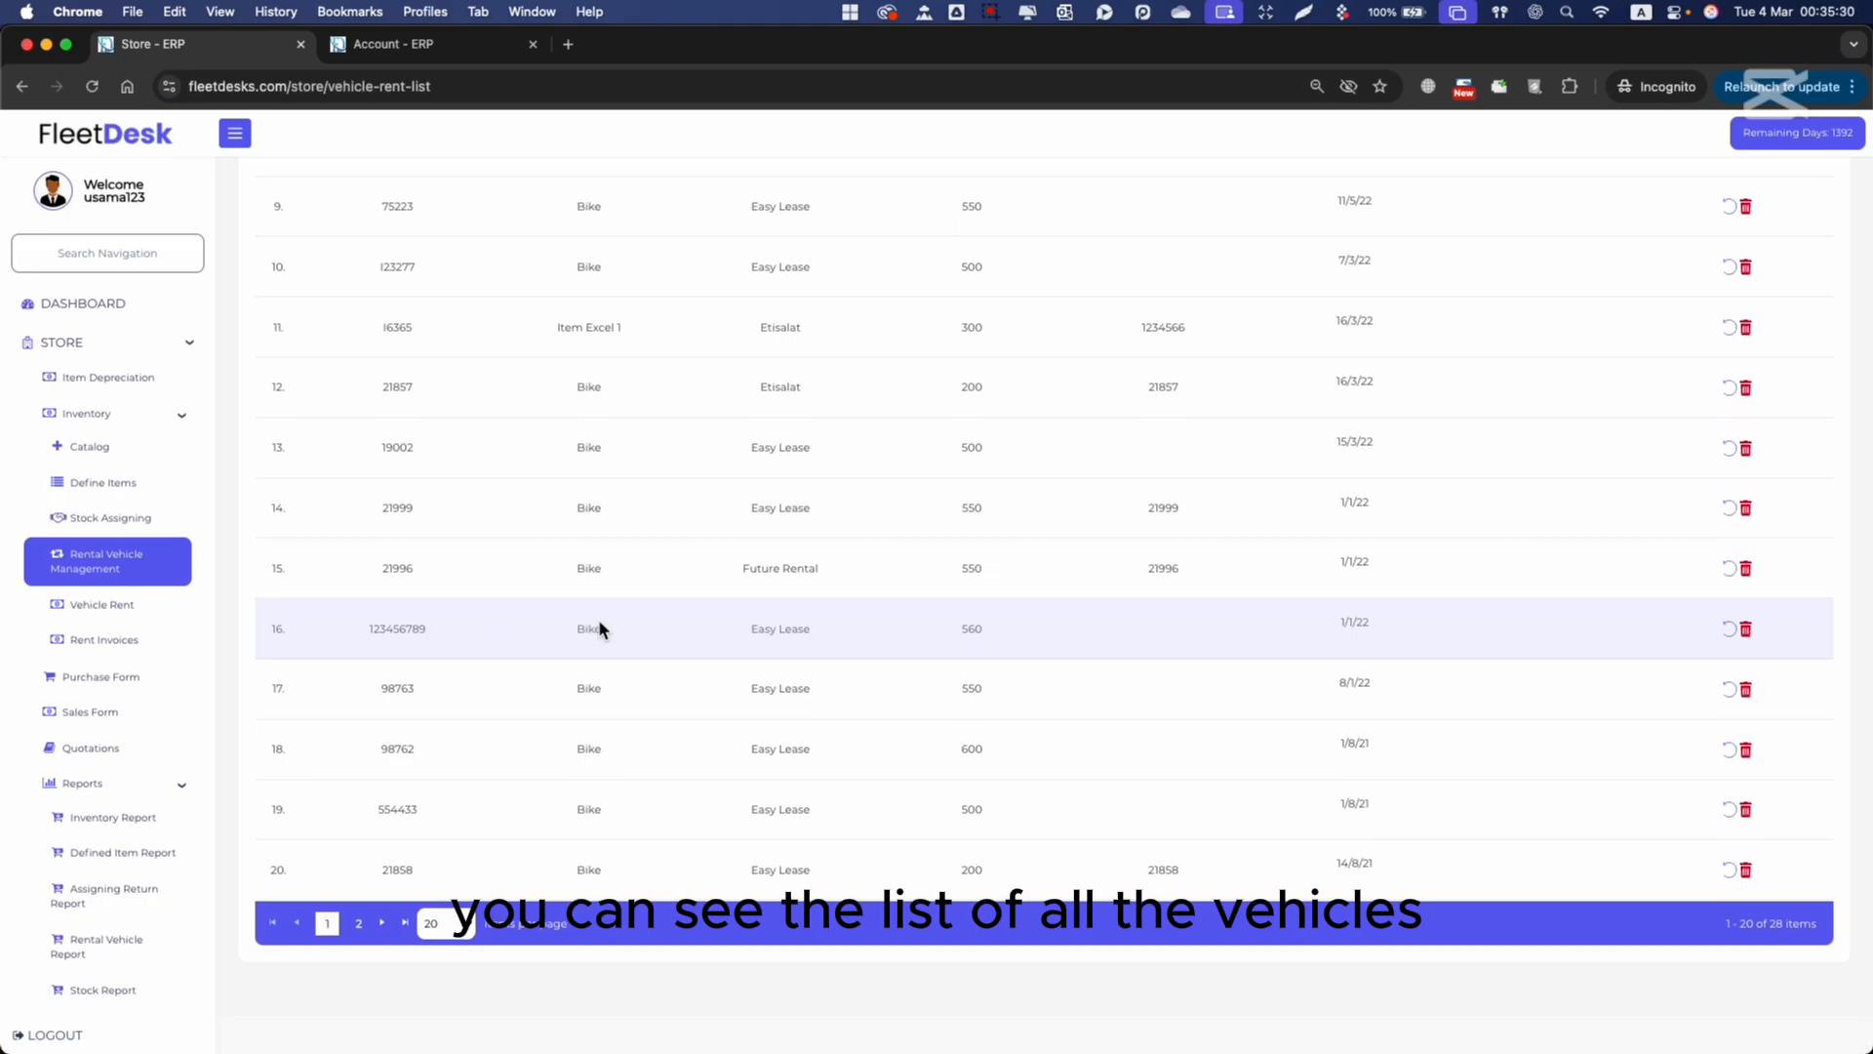
scroll(599, 629, up, 5)
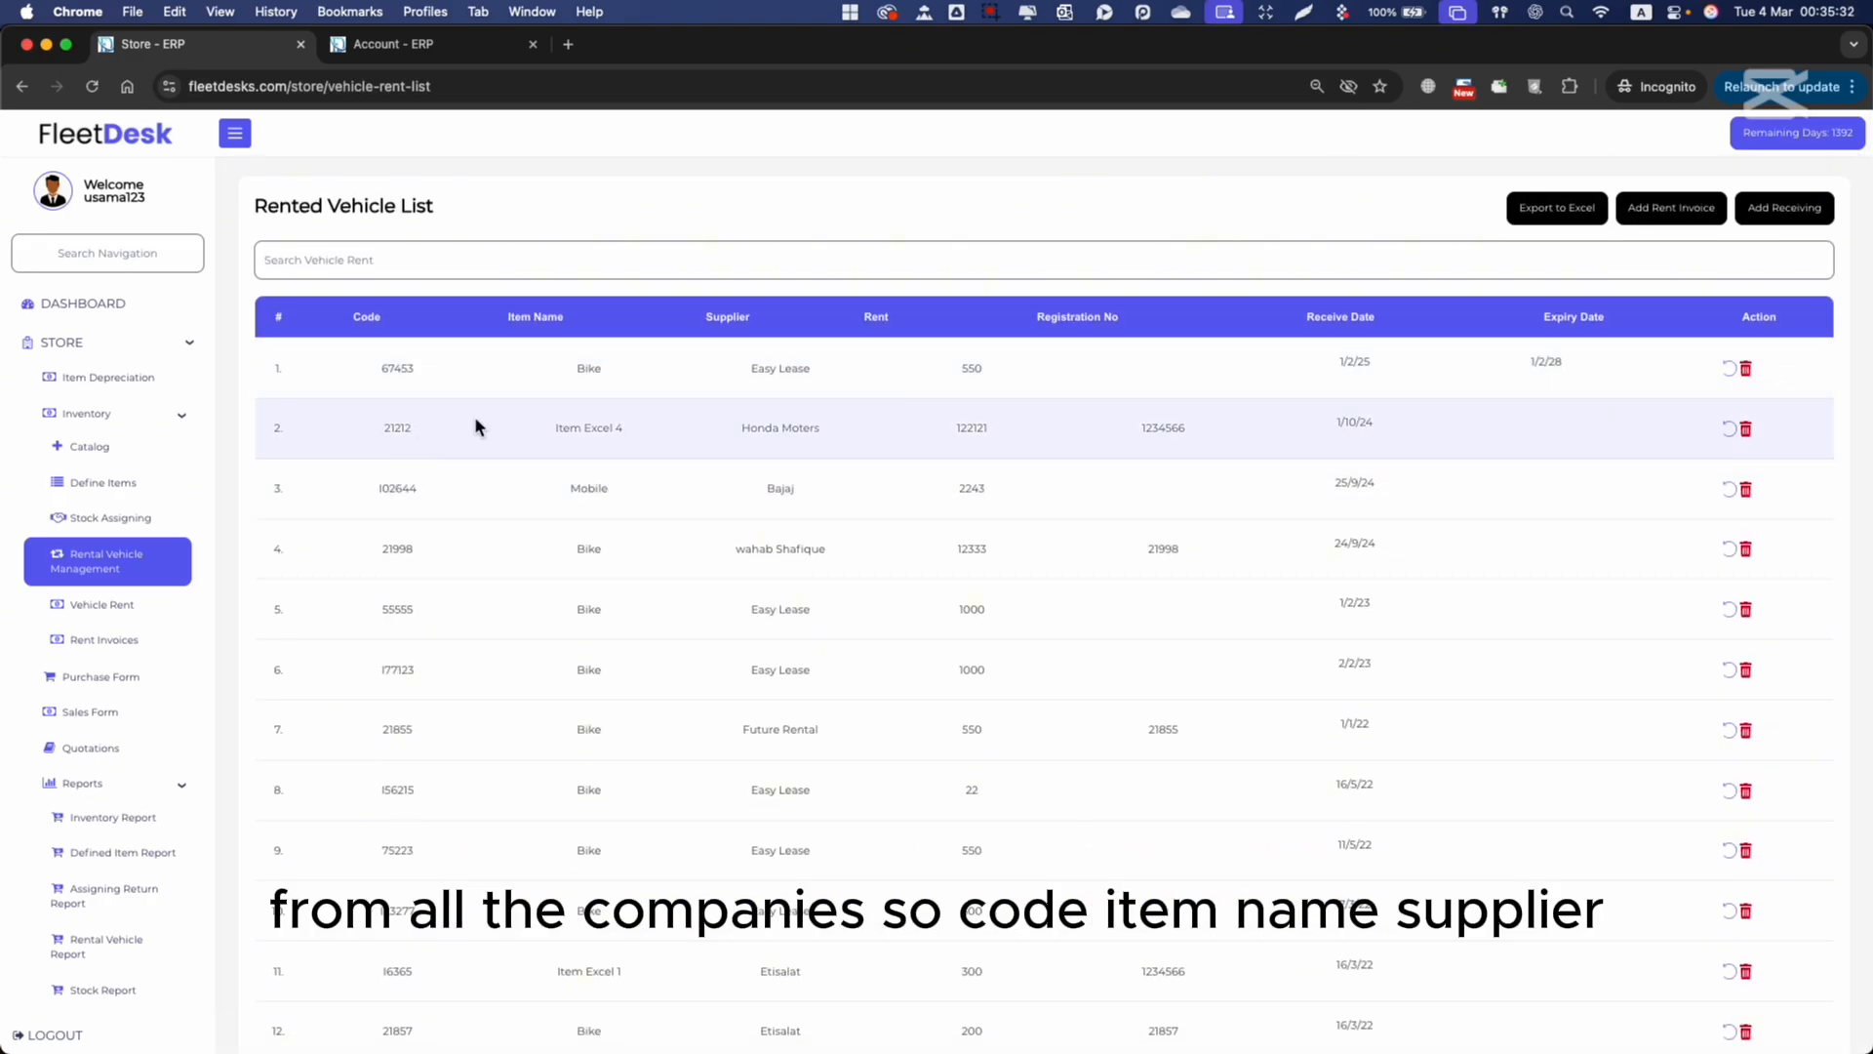
drag(379, 368, 435, 370)
drag(574, 368, 605, 369)
drag(751, 368, 811, 369)
drag(957, 369, 986, 369)
drag(1144, 427, 1186, 427)
click(1336, 375)
click(1519, 377)
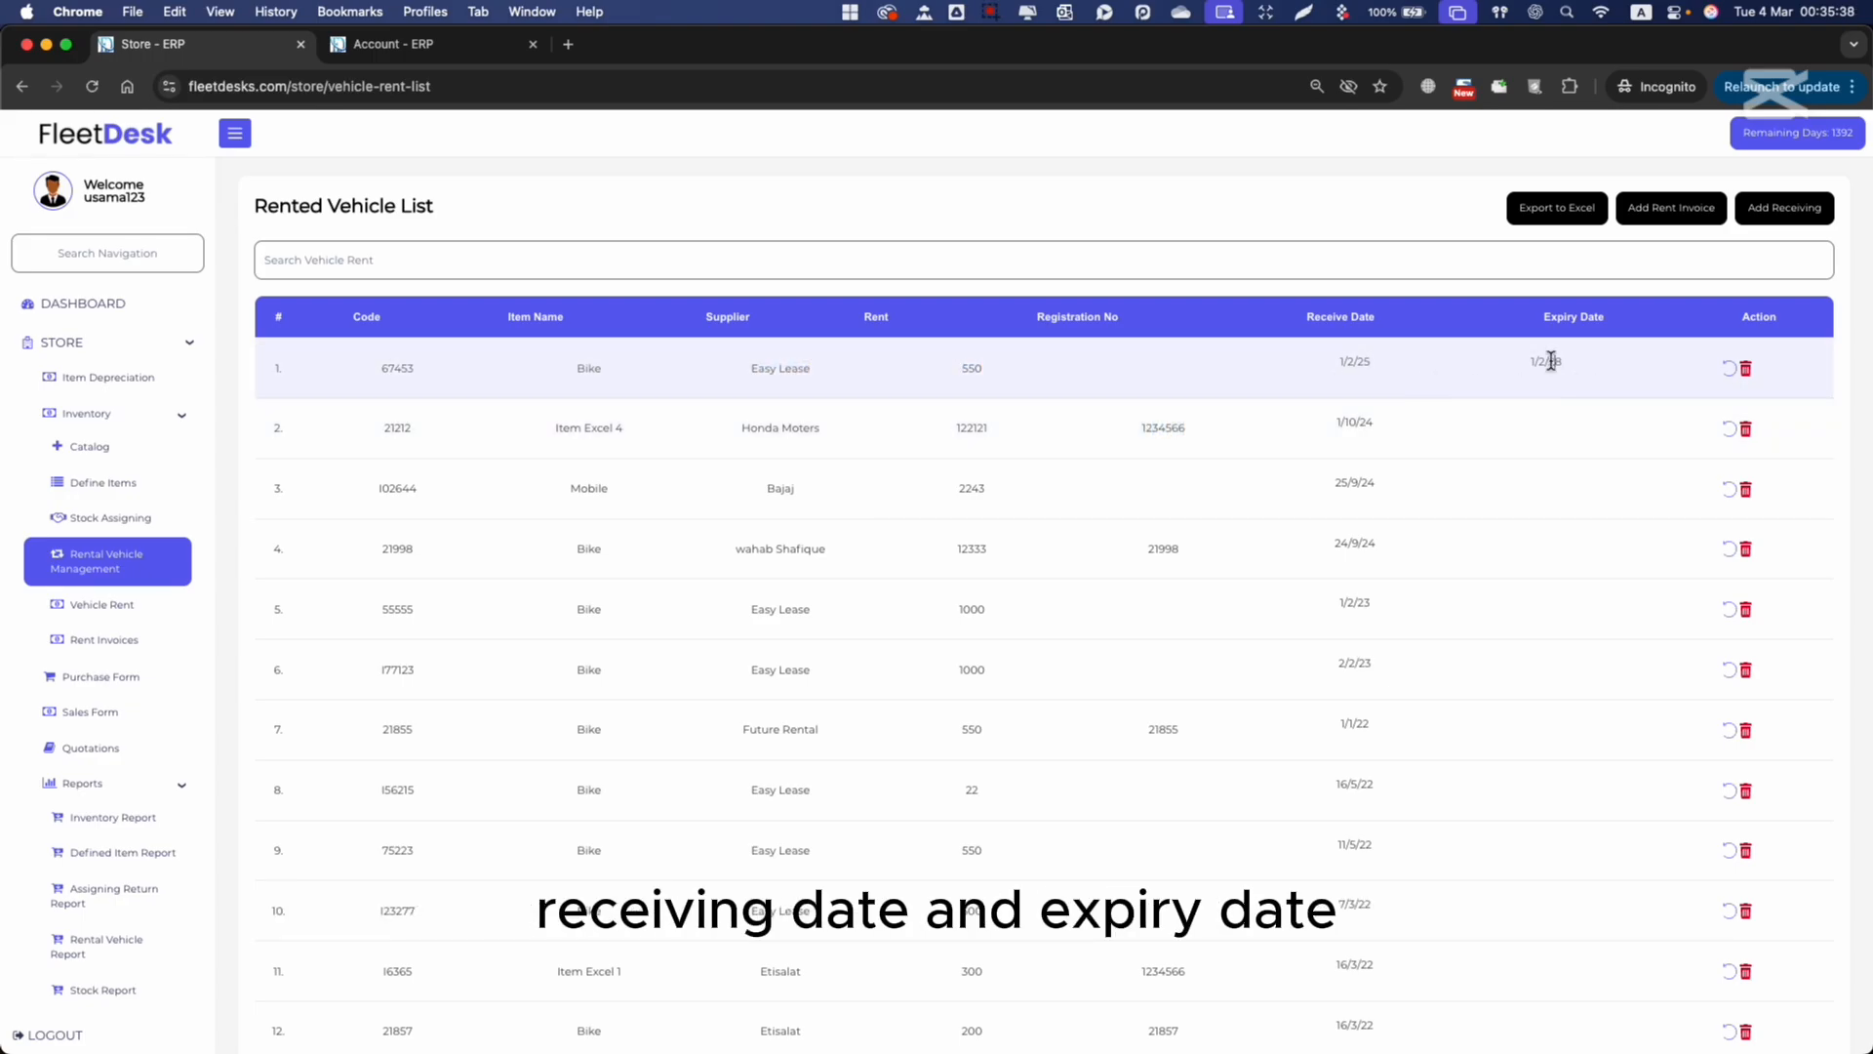
click(674, 219)
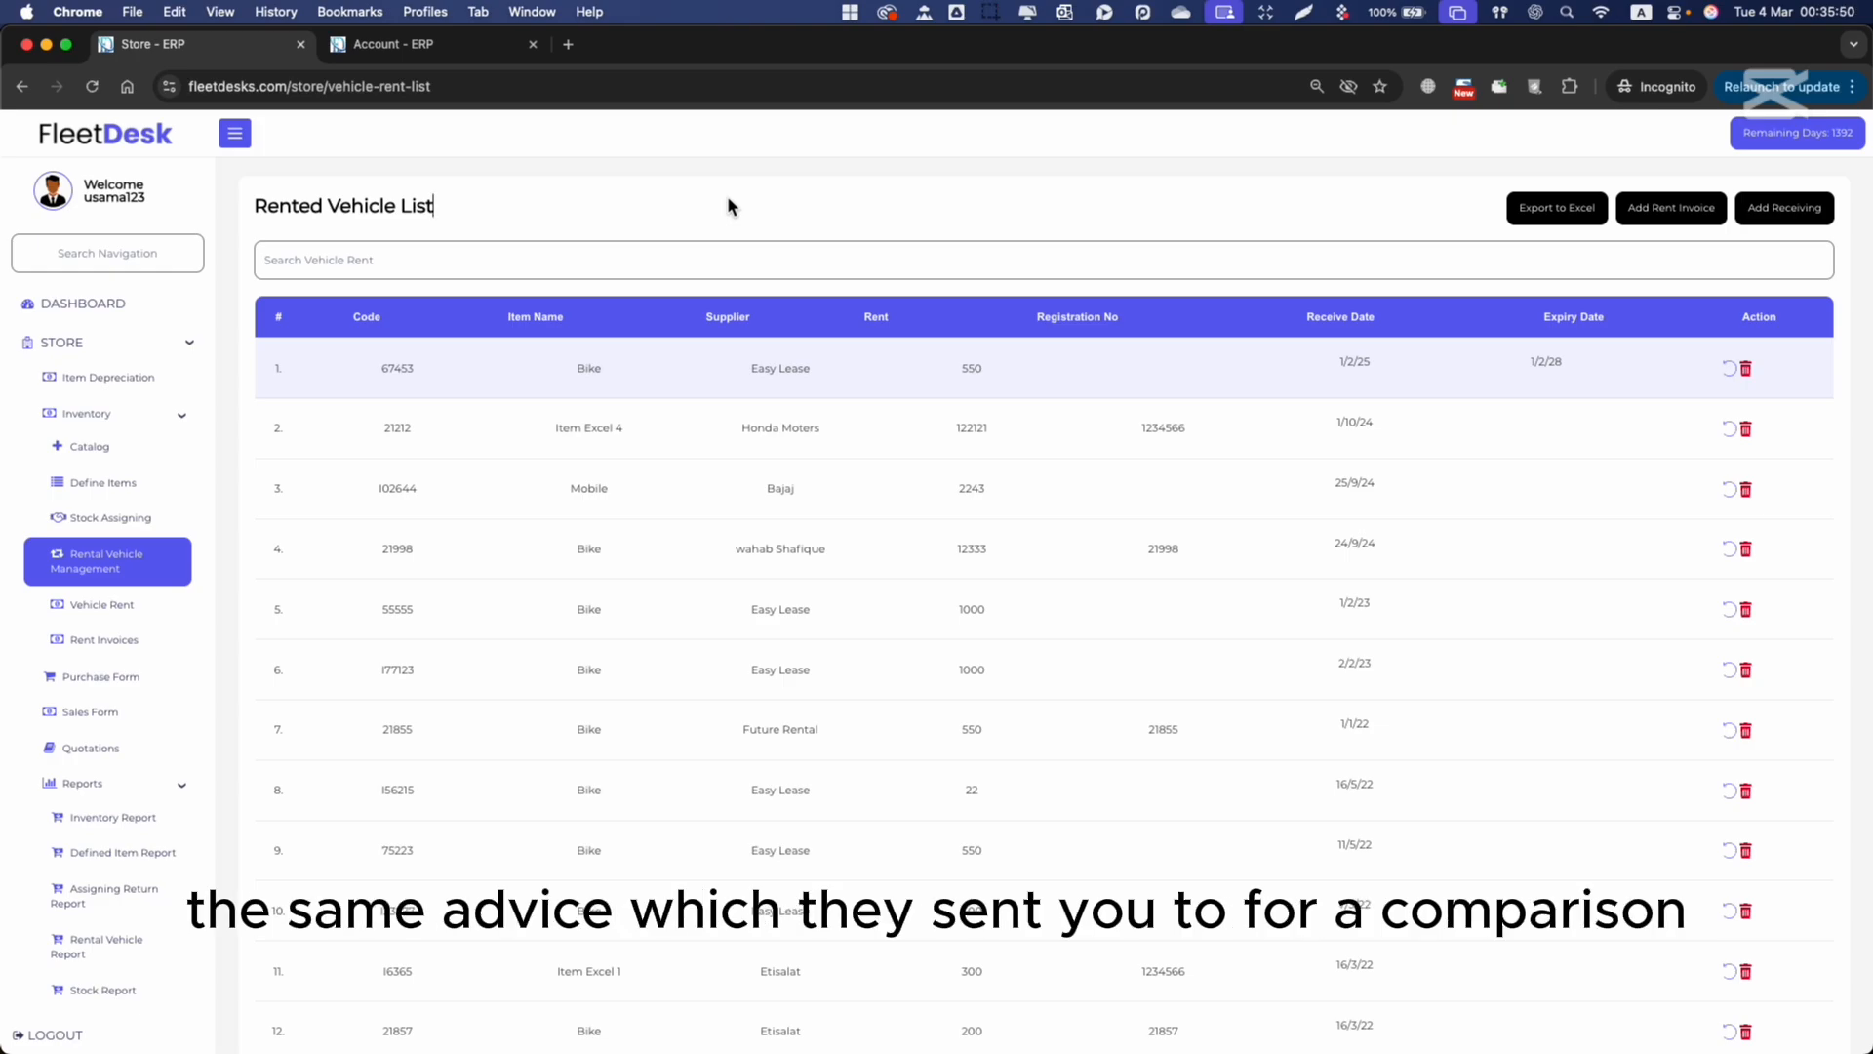
Step: Start a new vehicle rent invoice from the rented vehicle list, keeping the invoice date at 04/03/2025
click(137, 604)
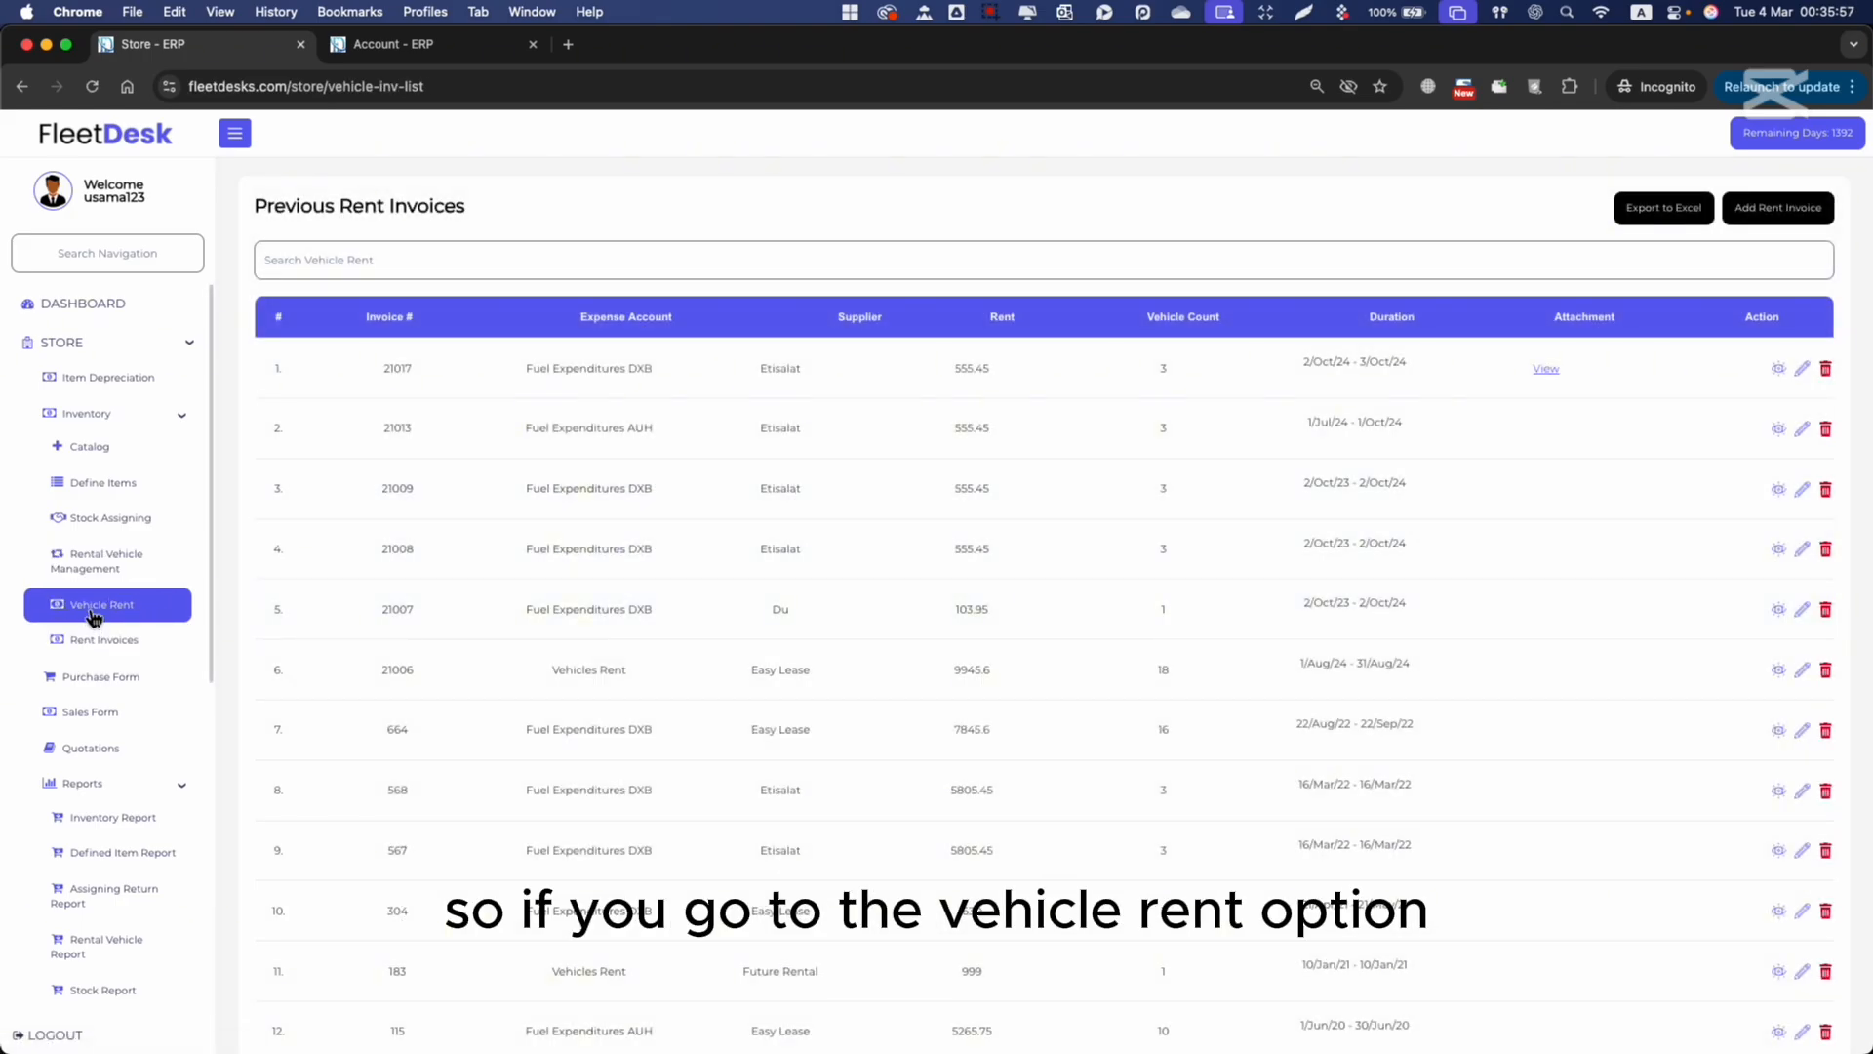
click(107, 561)
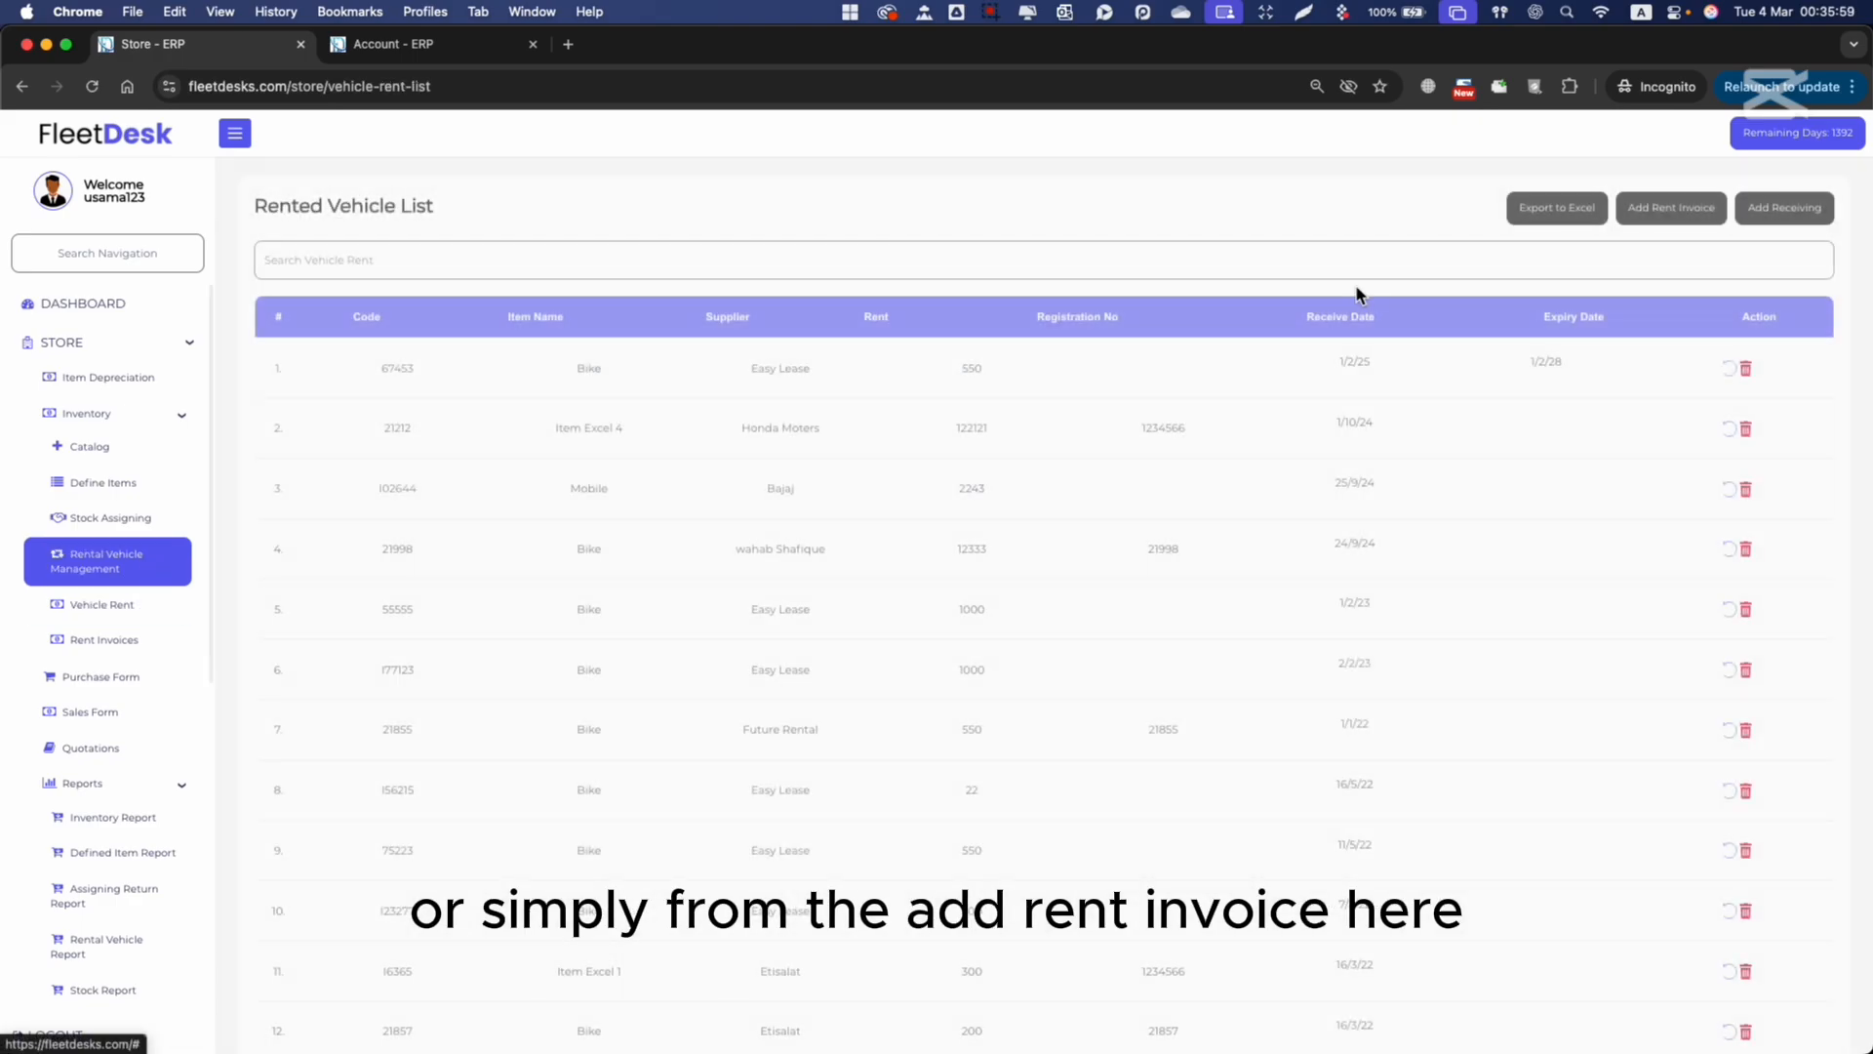
click(1670, 208)
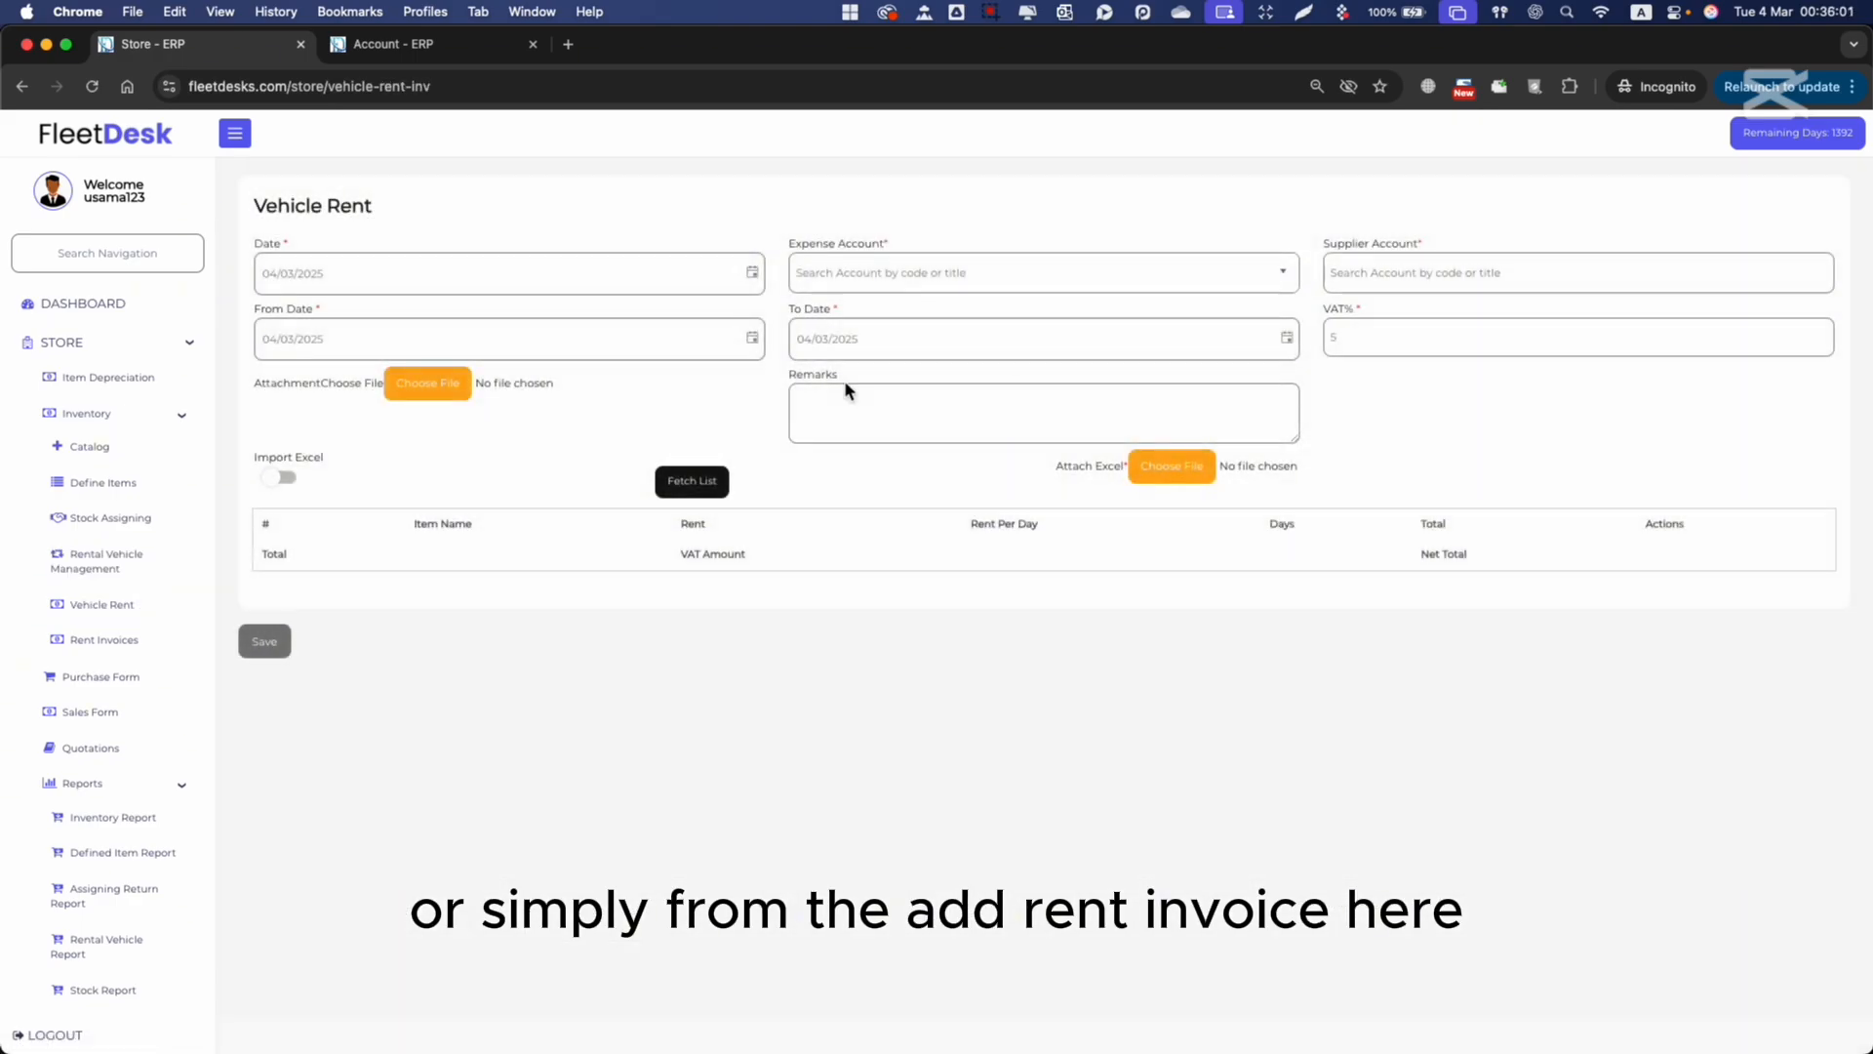
click(640, 279)
click(896, 235)
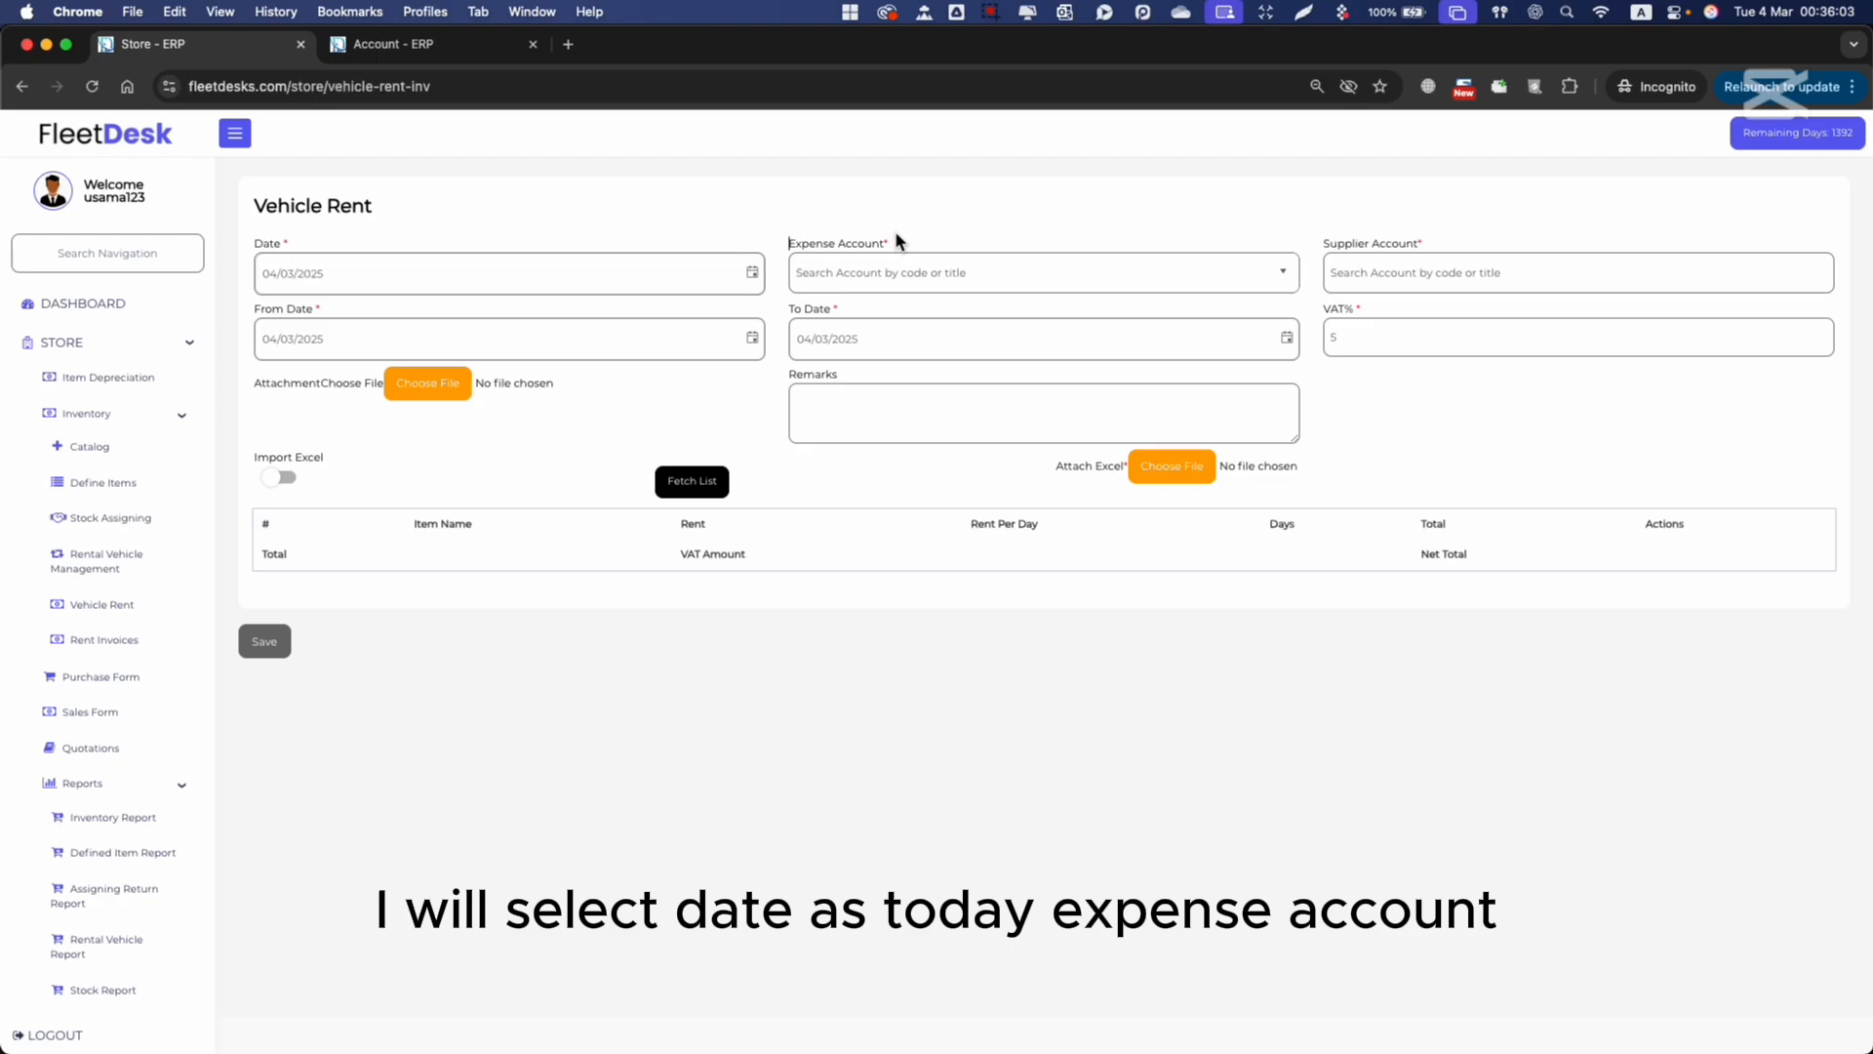
Step: Set the expense account to A90674-Vehicles Rent and the supplier account to A00513-Easy Lease
click(883, 272)
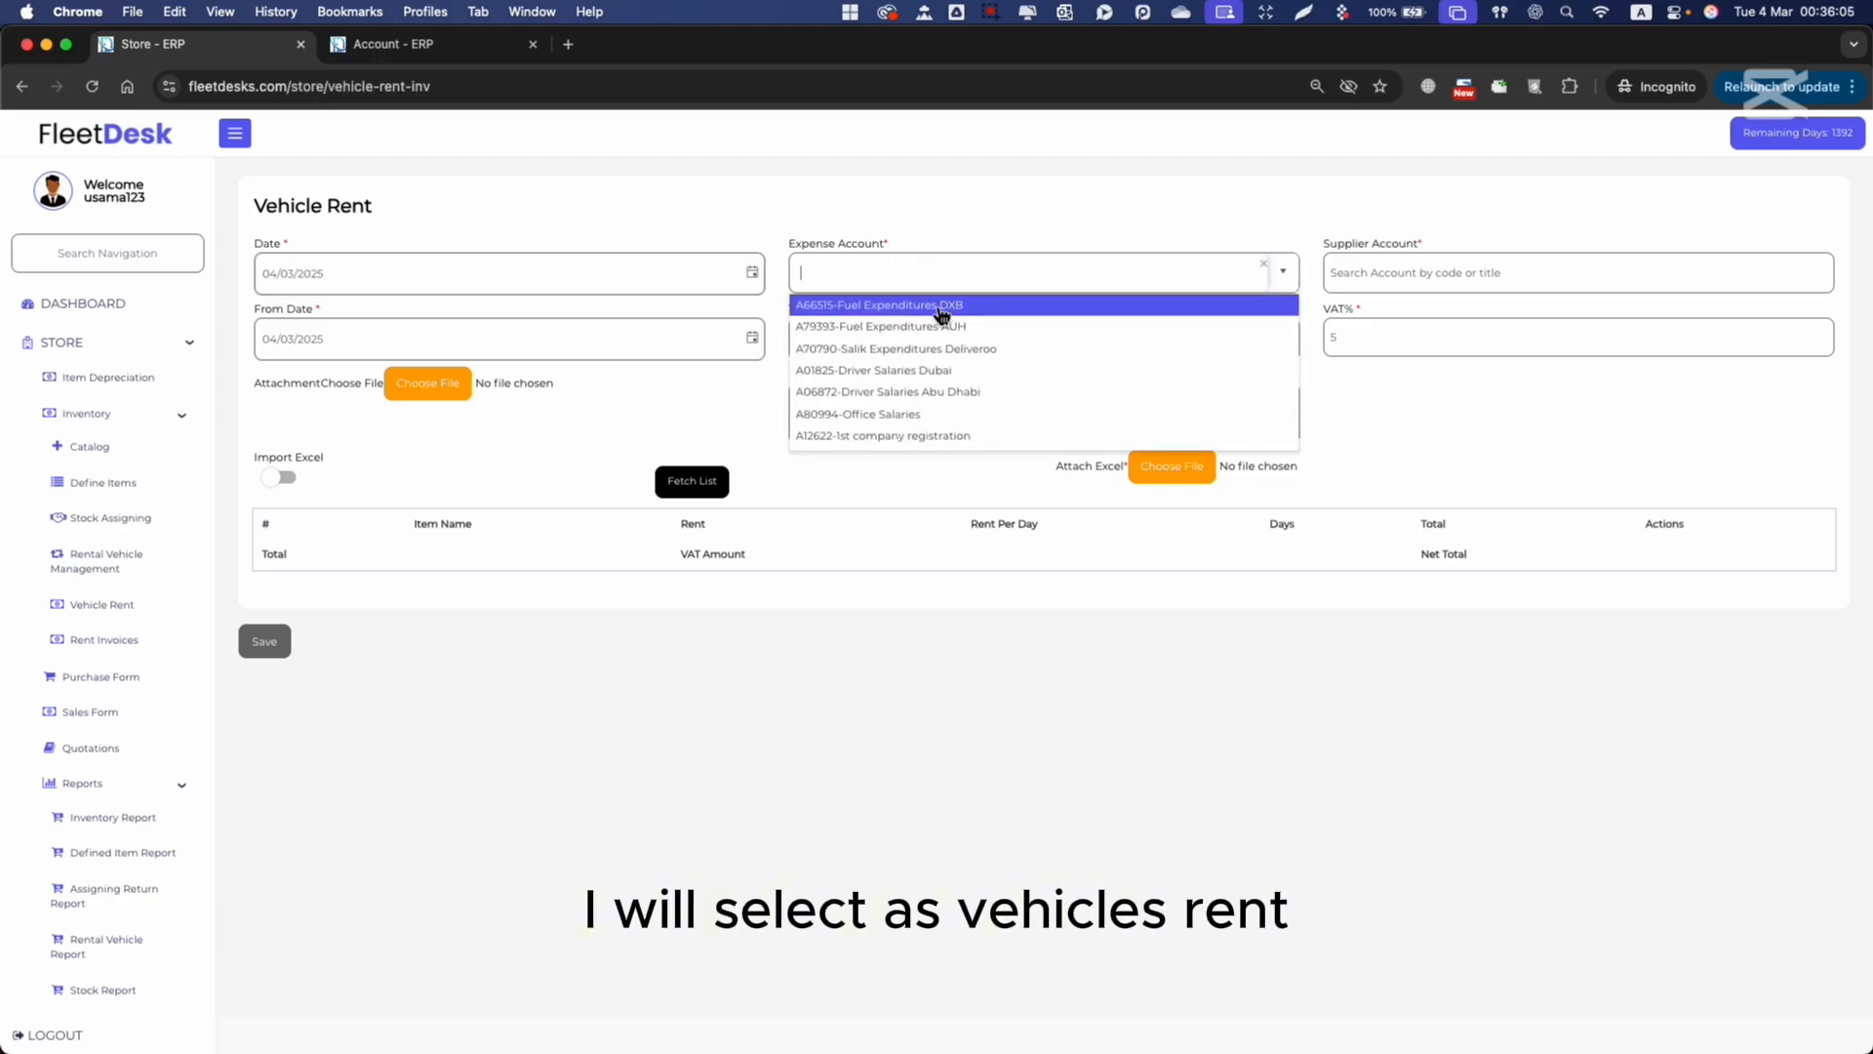
text(RENT)
click(932, 326)
click(1479, 272)
text(EASY)
click(1473, 308)
Step: Set the rent invoice period from 01/03/2025 to 31/03/2025
click(489, 346)
key(Left)
key(Left)
text(1)
click(664, 417)
click(859, 339)
click(1287, 338)
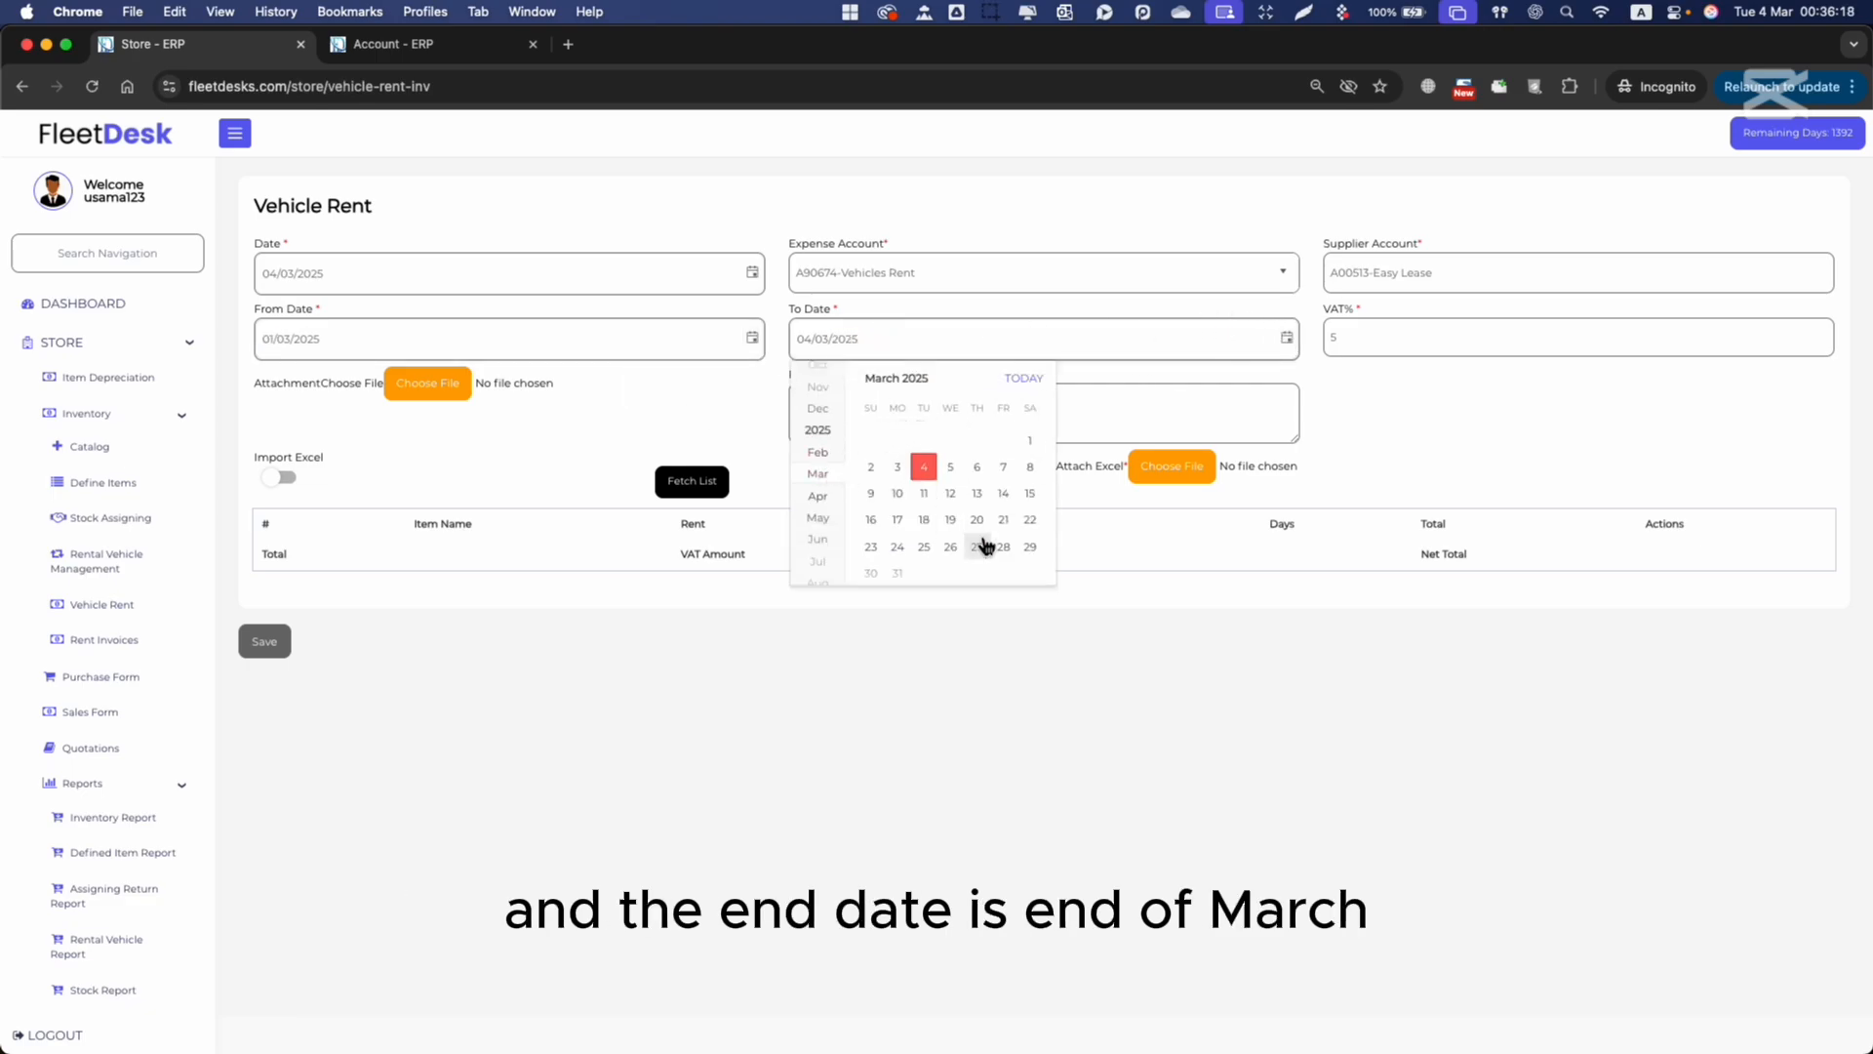
click(897, 572)
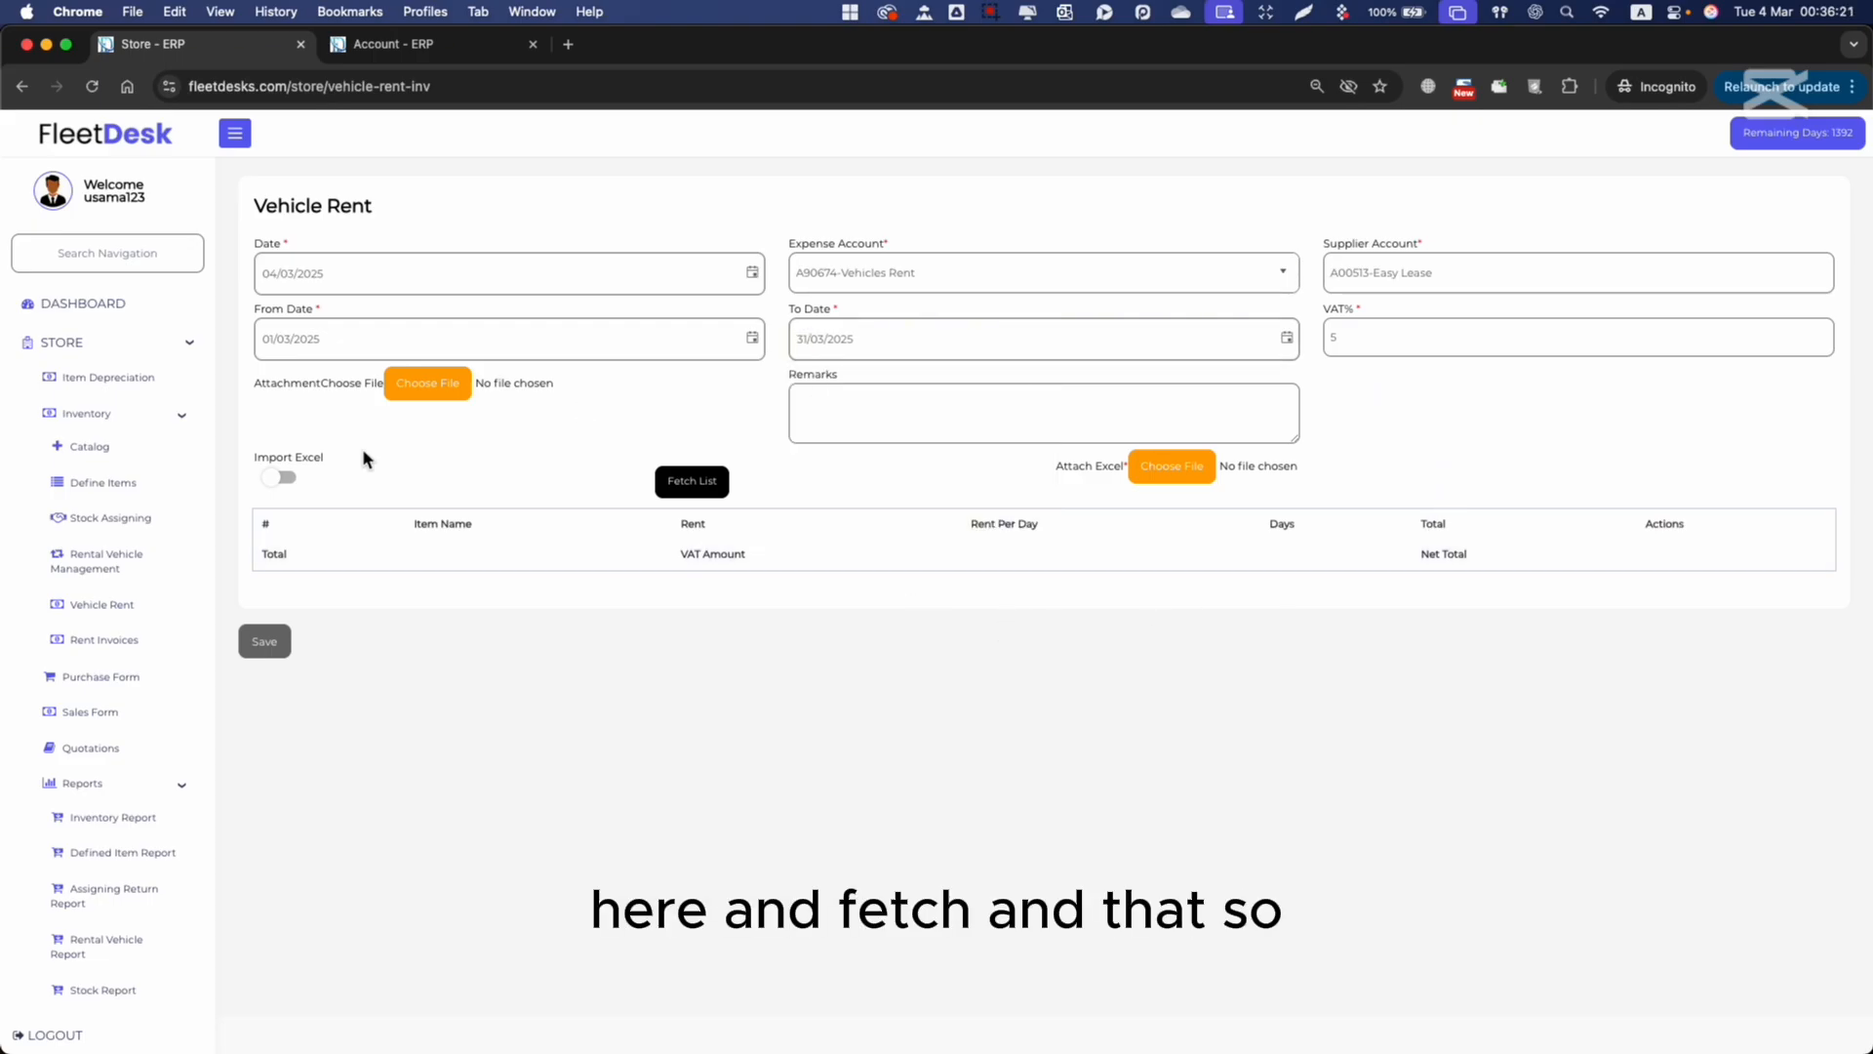
Step: Fetch the supplier's vehicle list for the period and examine the rent, days and total of each bike, including 67453
click(691, 488)
scroll(637, 689, down, 12)
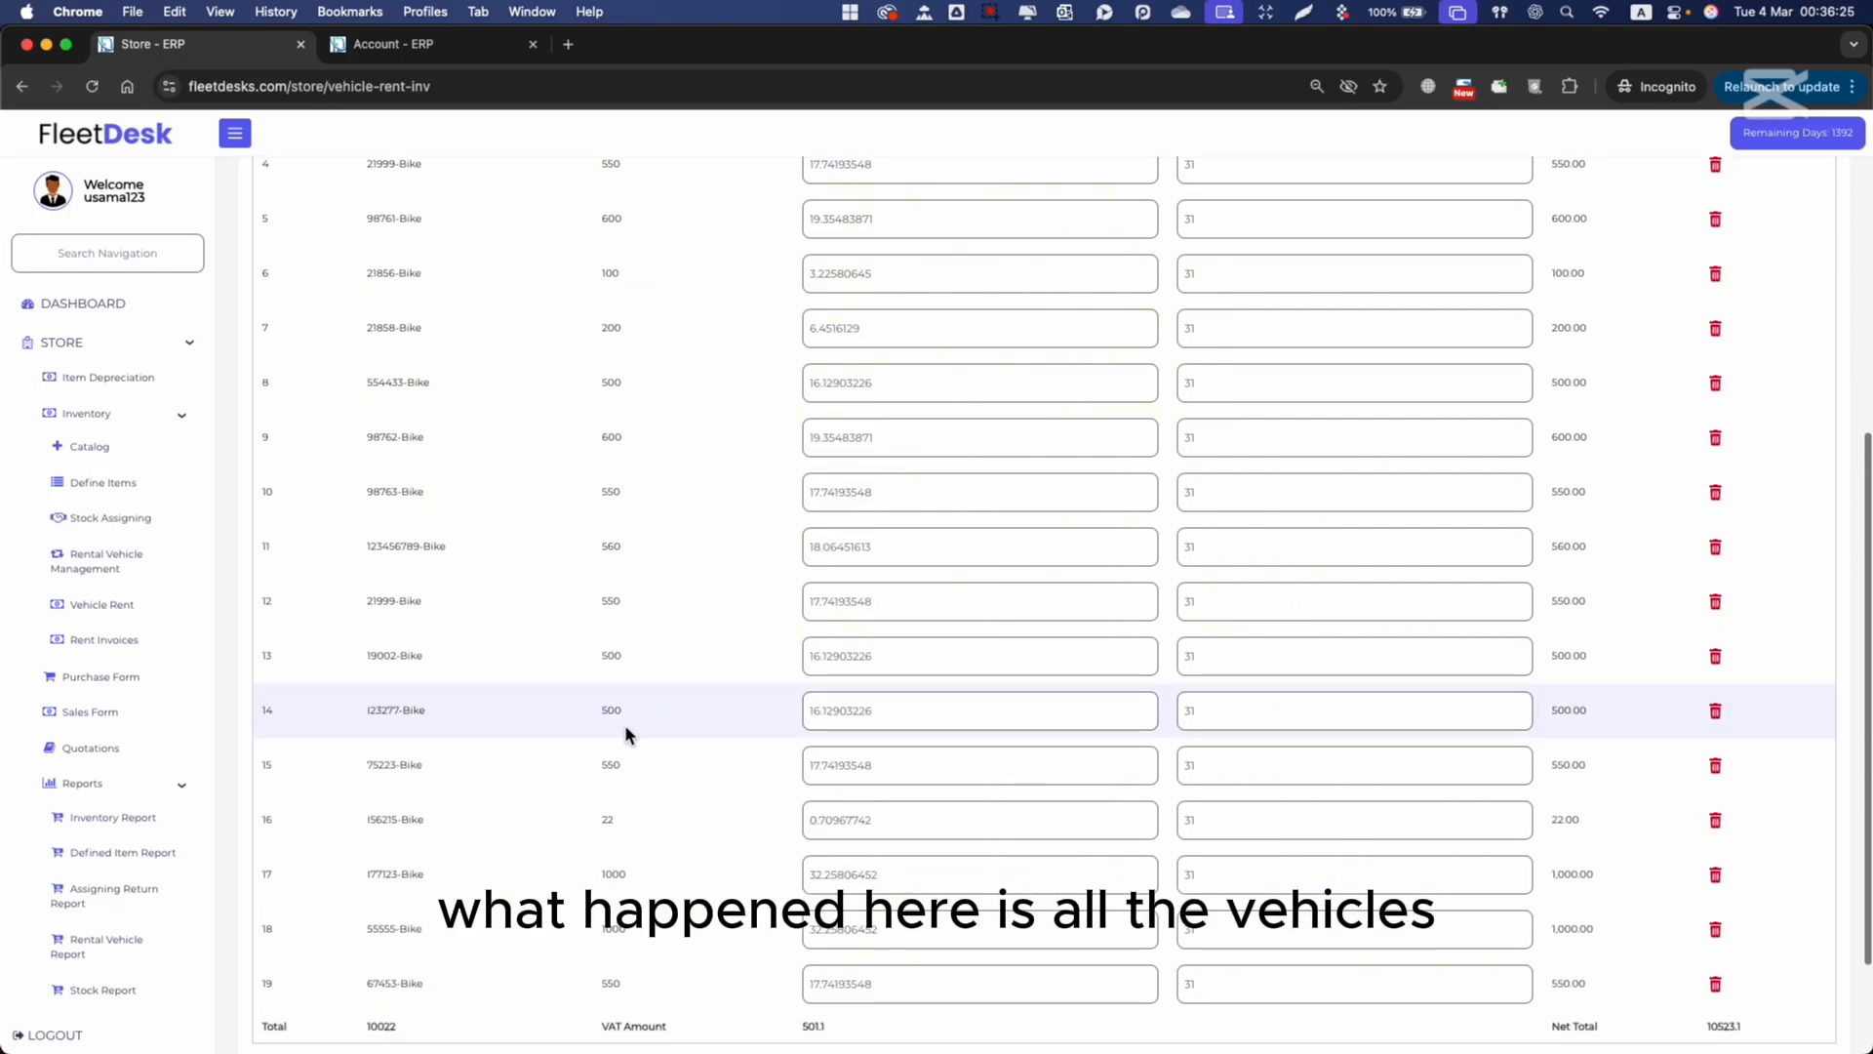
scroll(605, 754, up, 12)
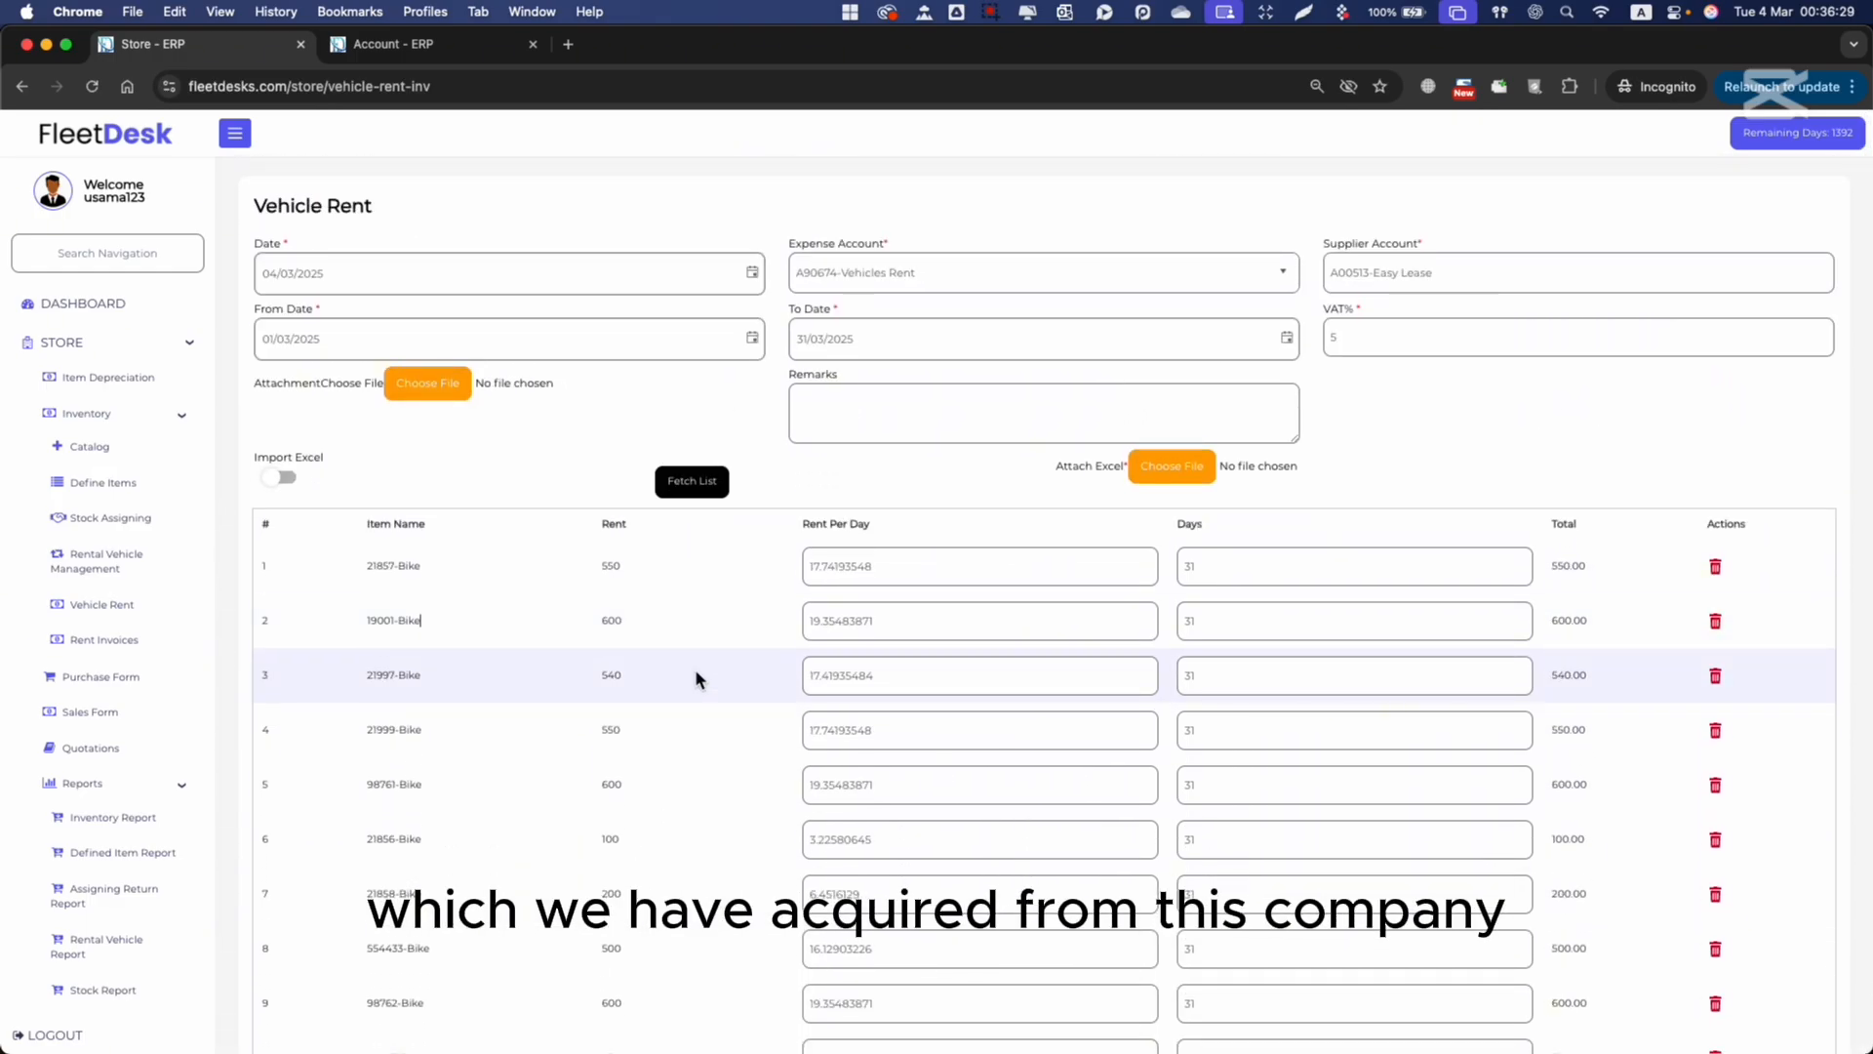
scroll(695, 669, down, 1)
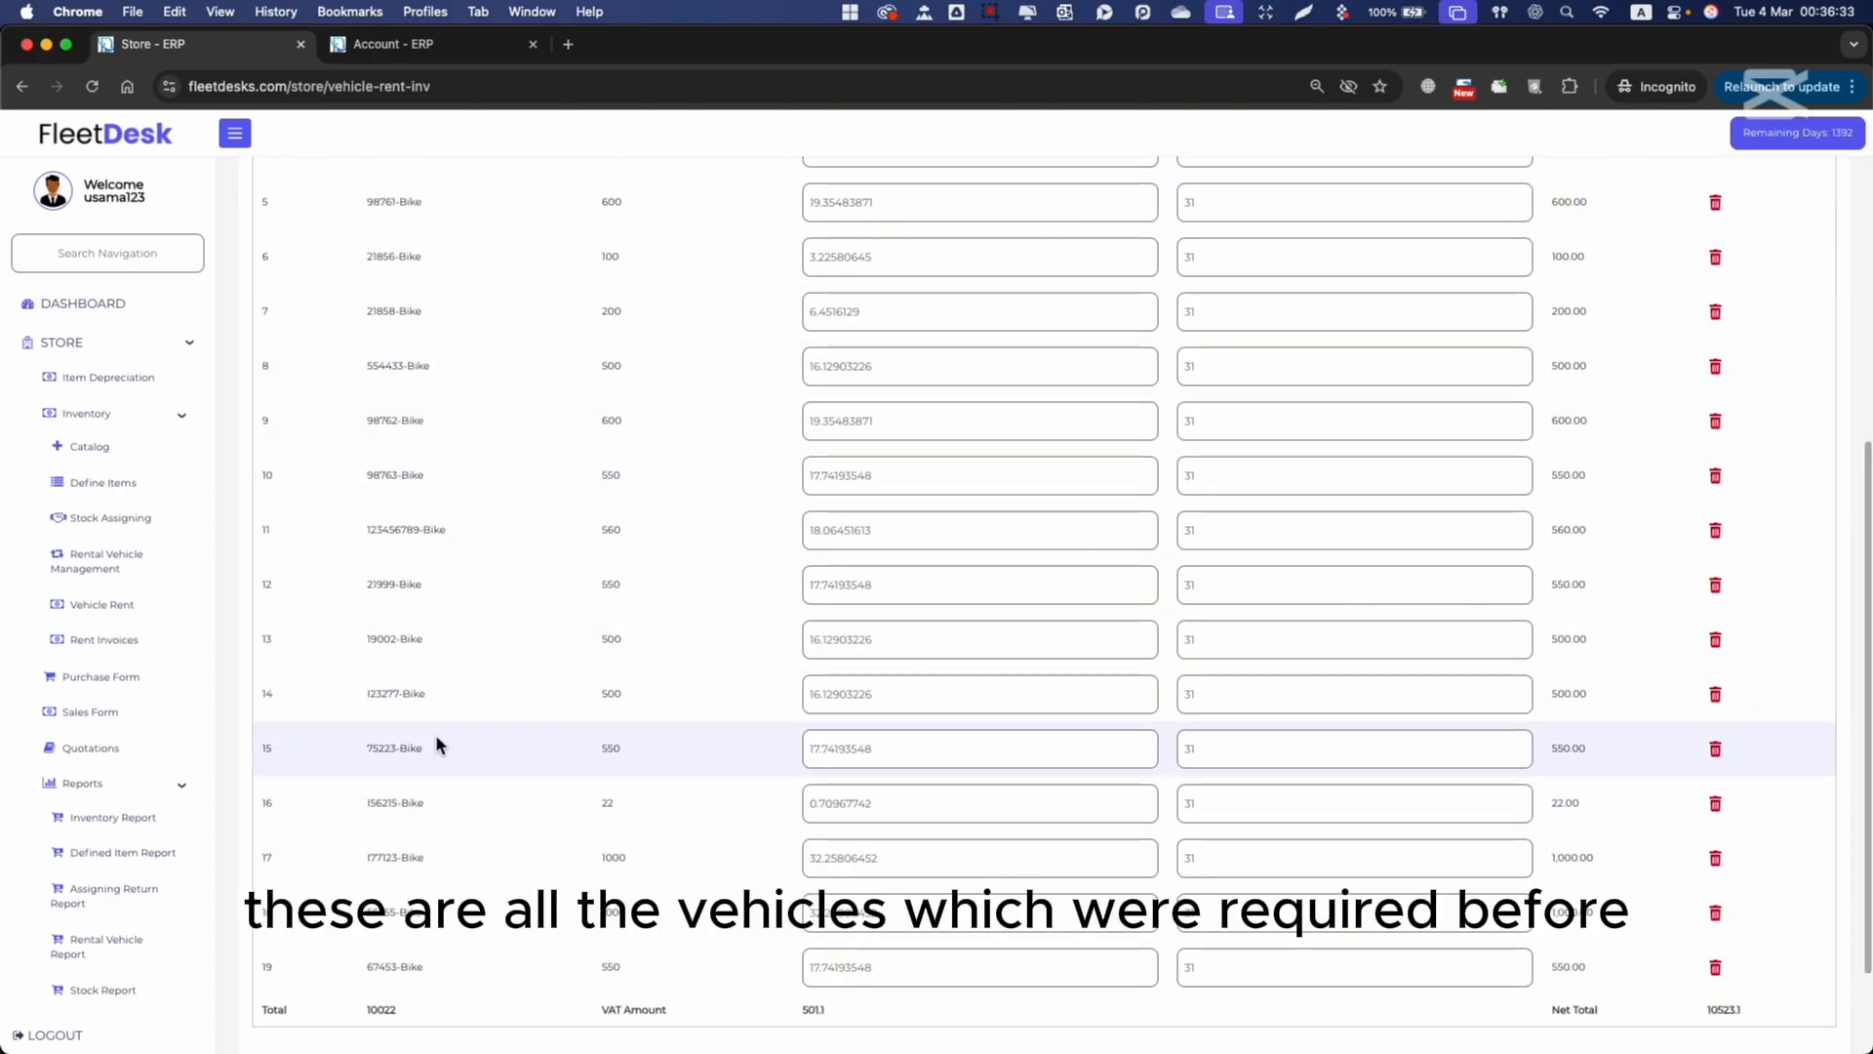
scroll(435, 734, down, 3)
double_click(369, 830)
click(530, 972)
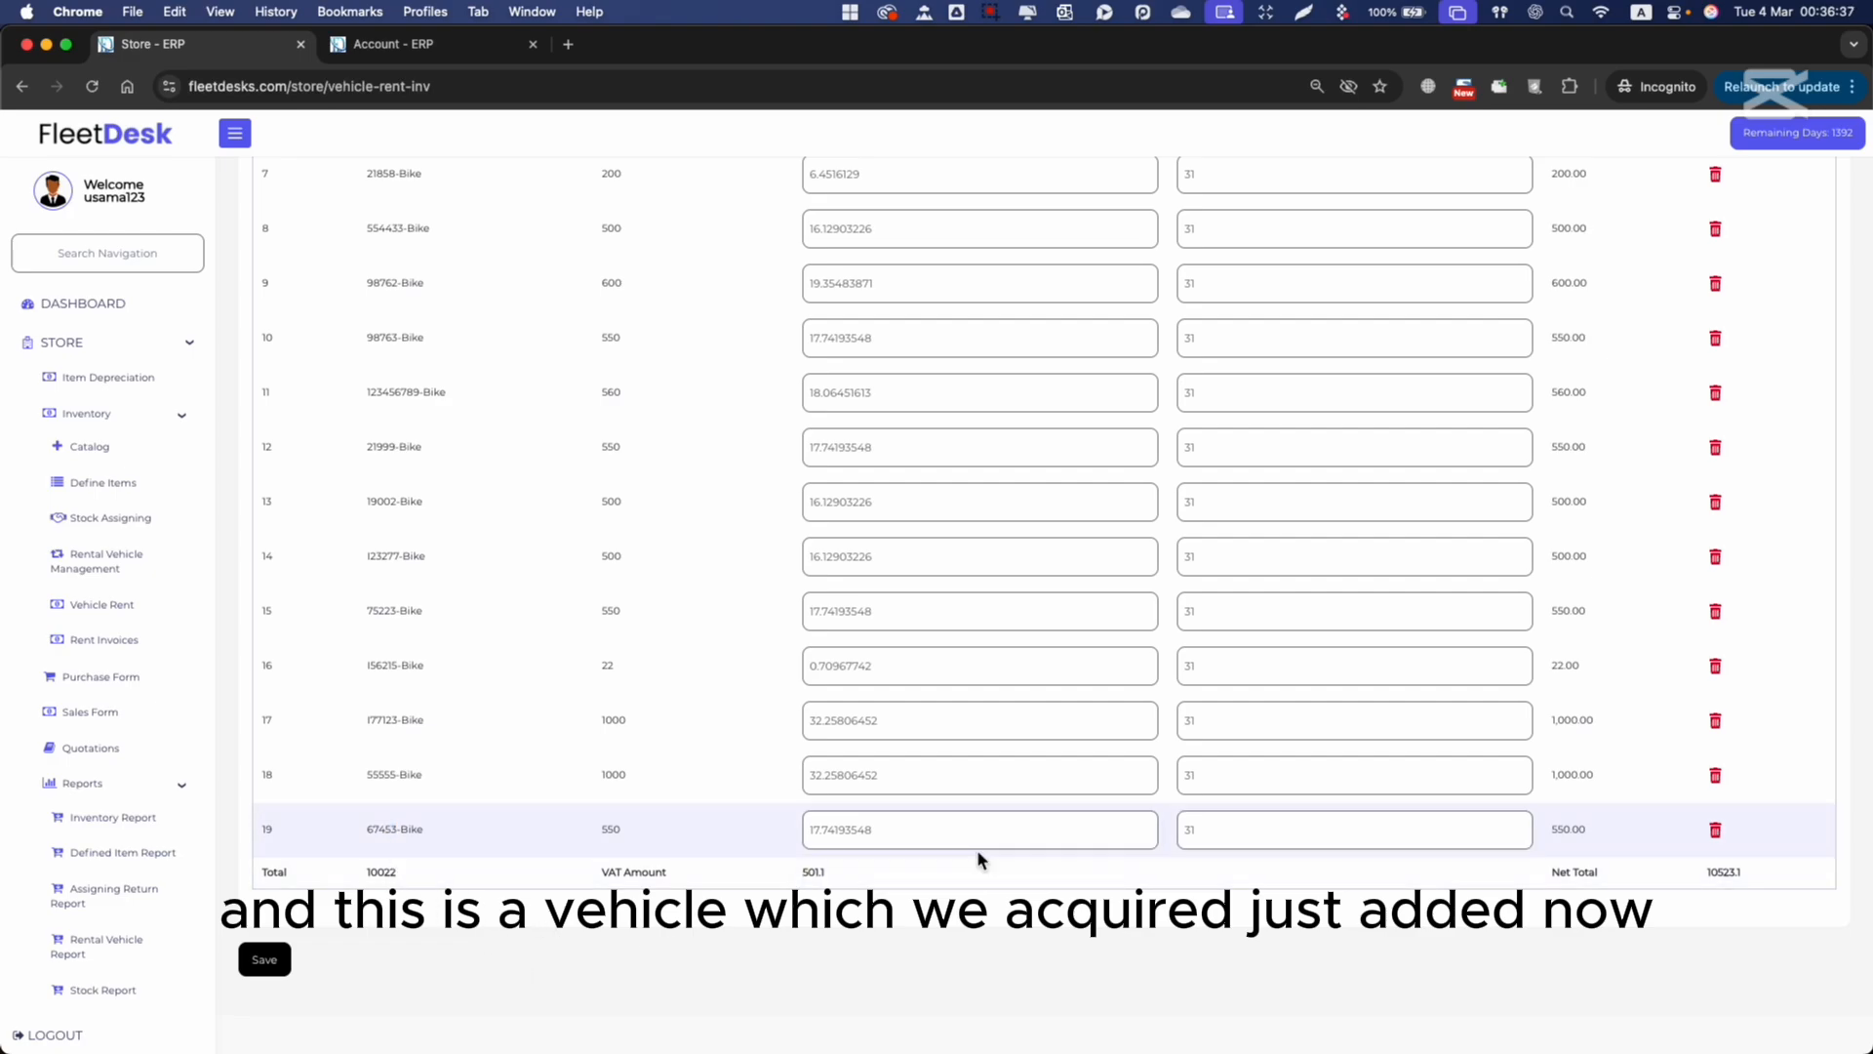
double_click(1566, 829)
scroll(1268, 615, up, 8)
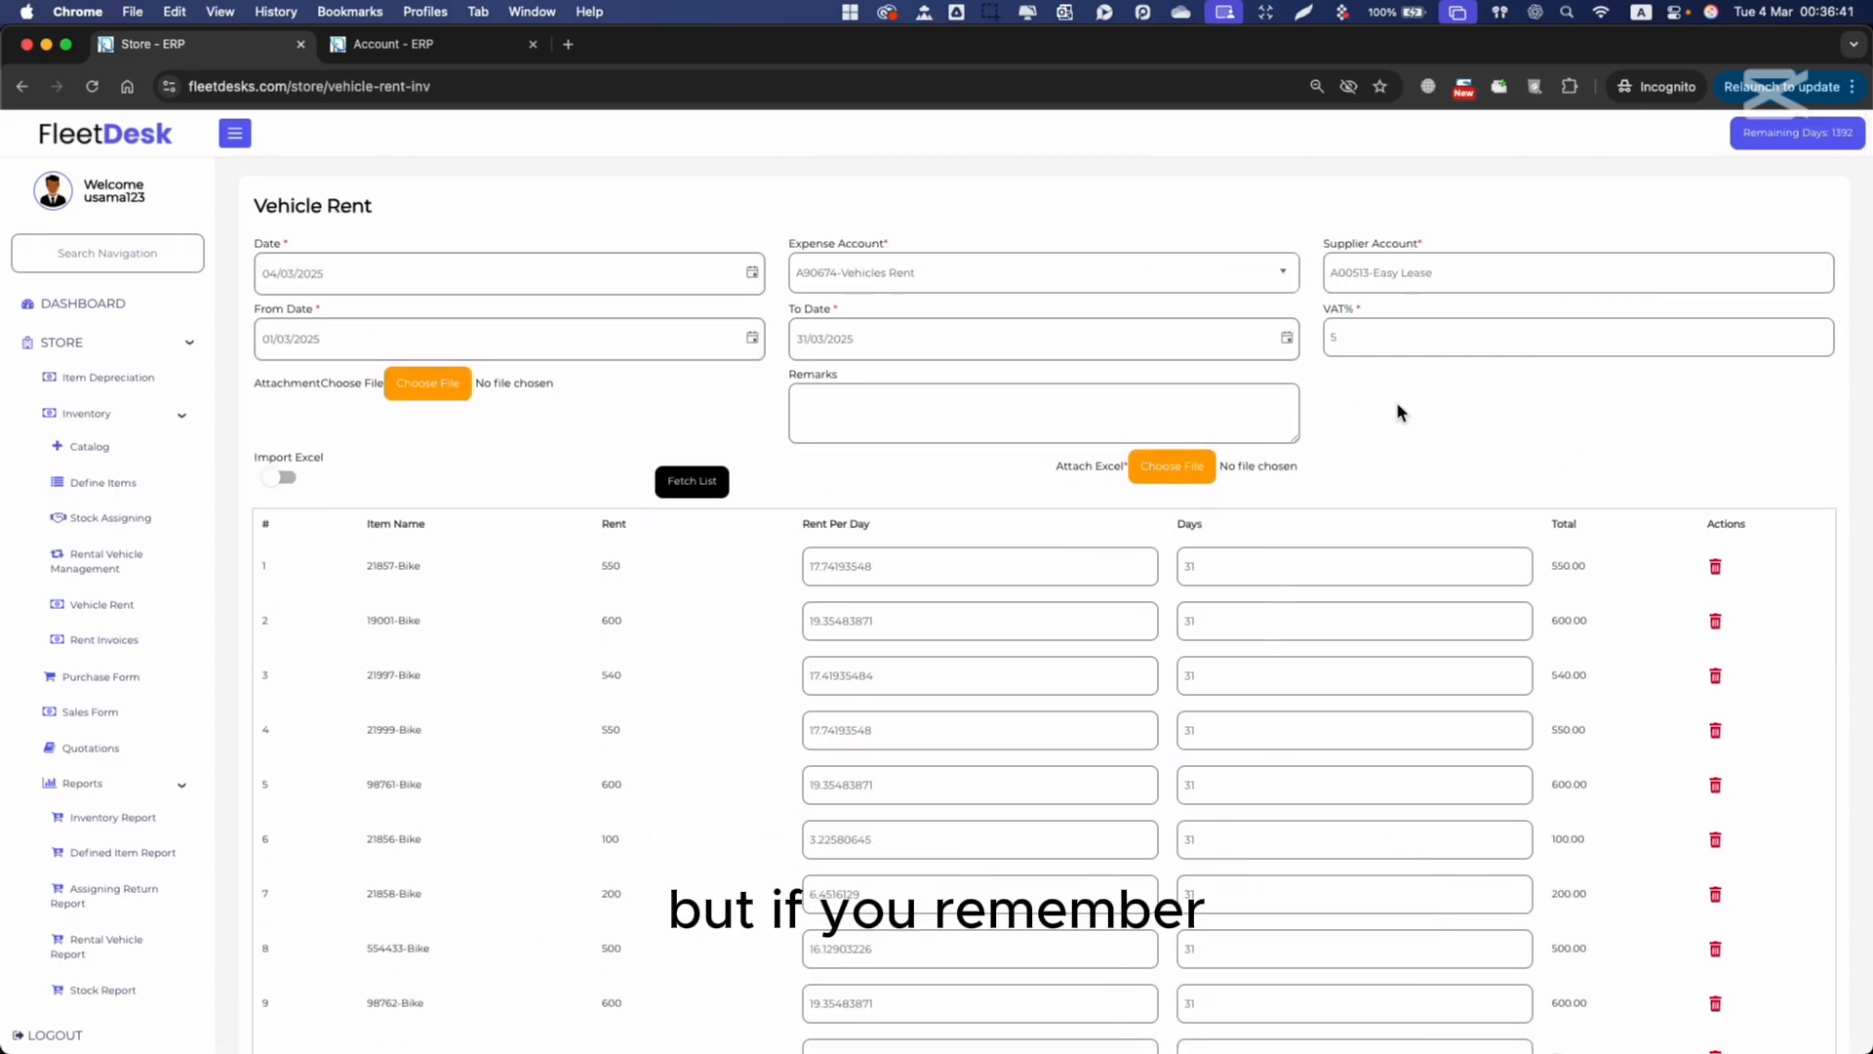
Step: Change the period to 01/02/2025 through 28/02/2025, refetch the list and check it for vehicle 67453
click(569, 338)
key(Down)
click(892, 328)
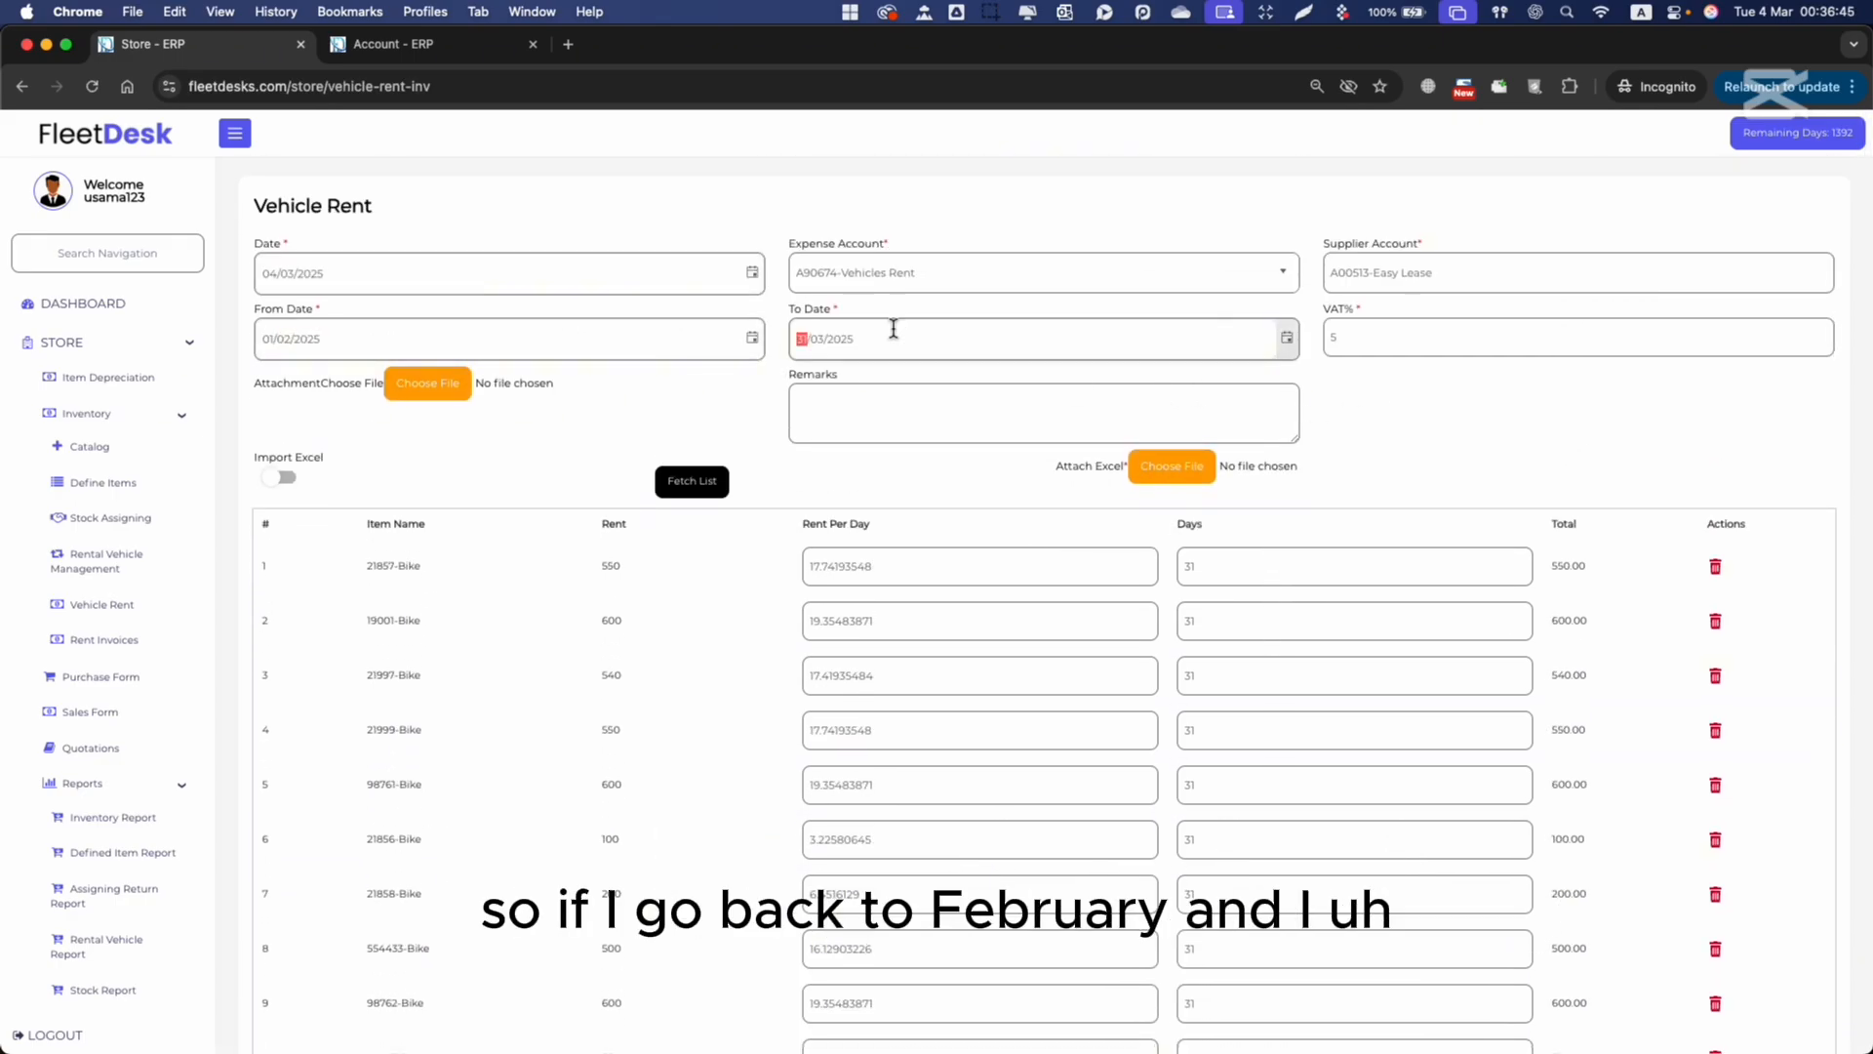
key(Right)
key(Down)
click(574, 413)
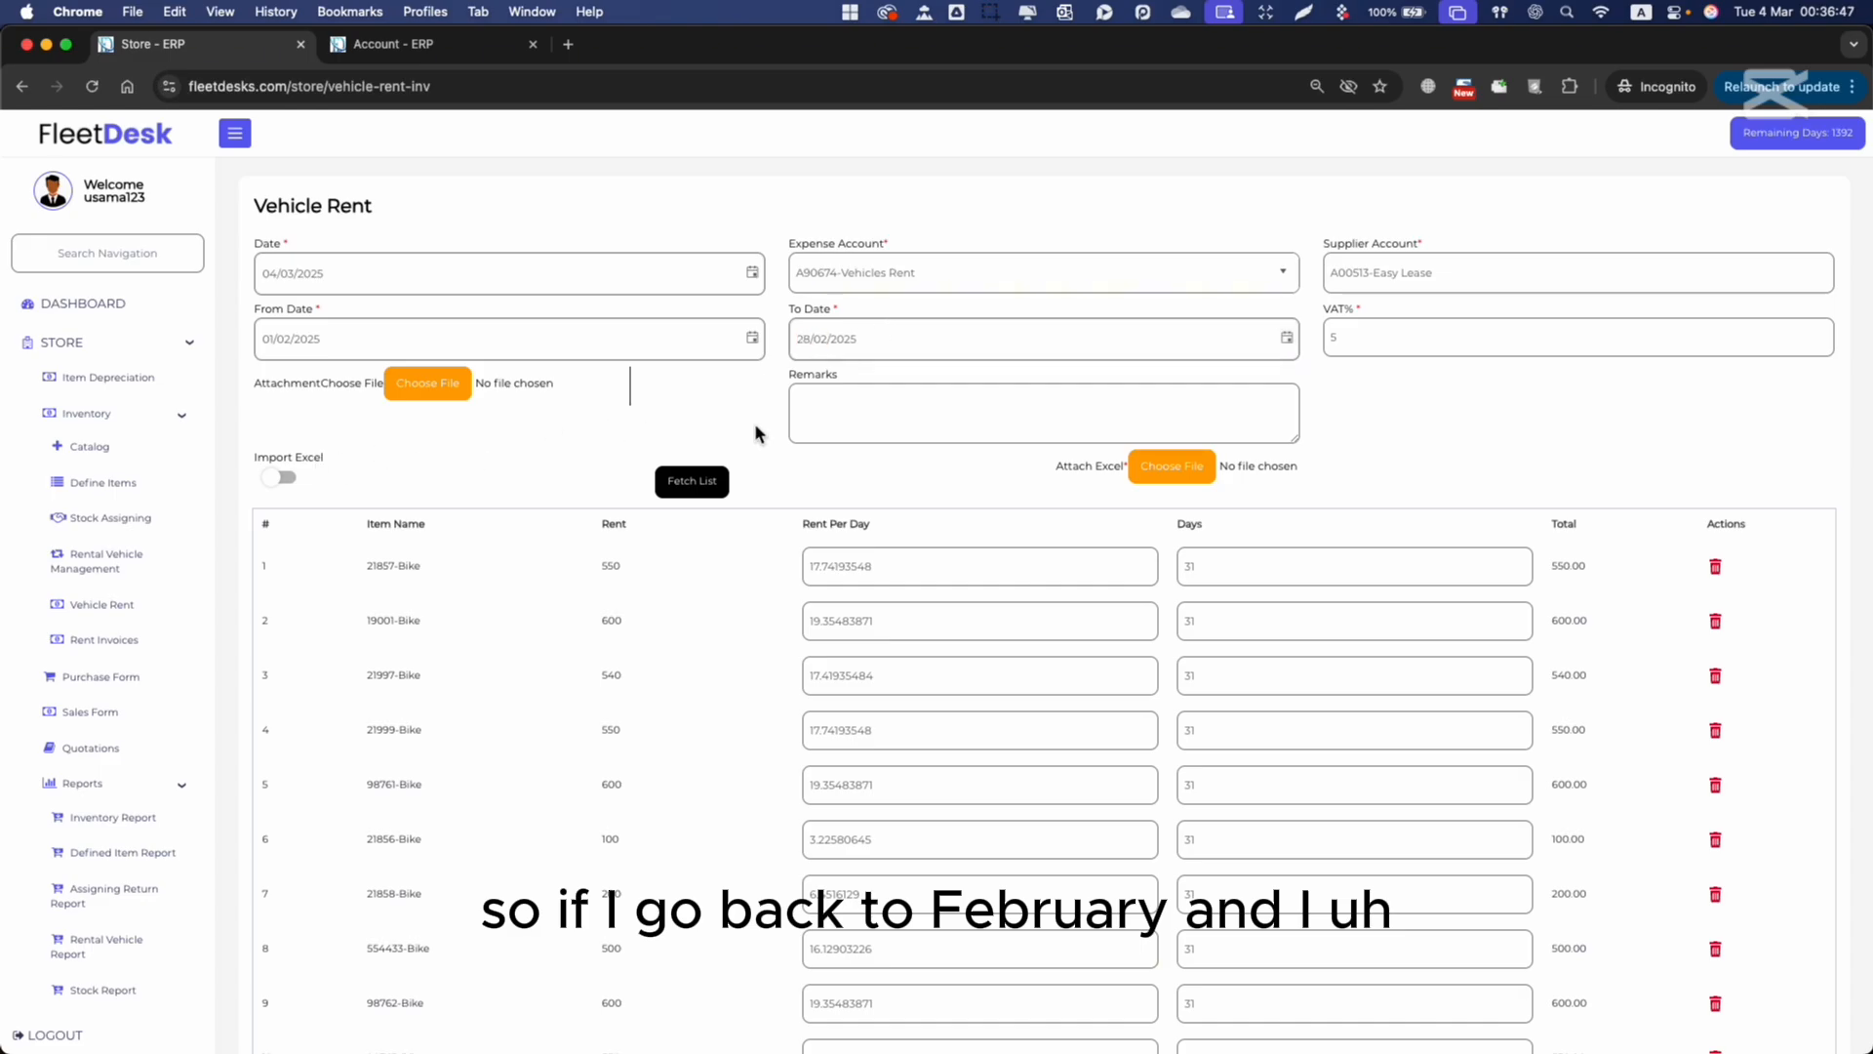
click(666, 483)
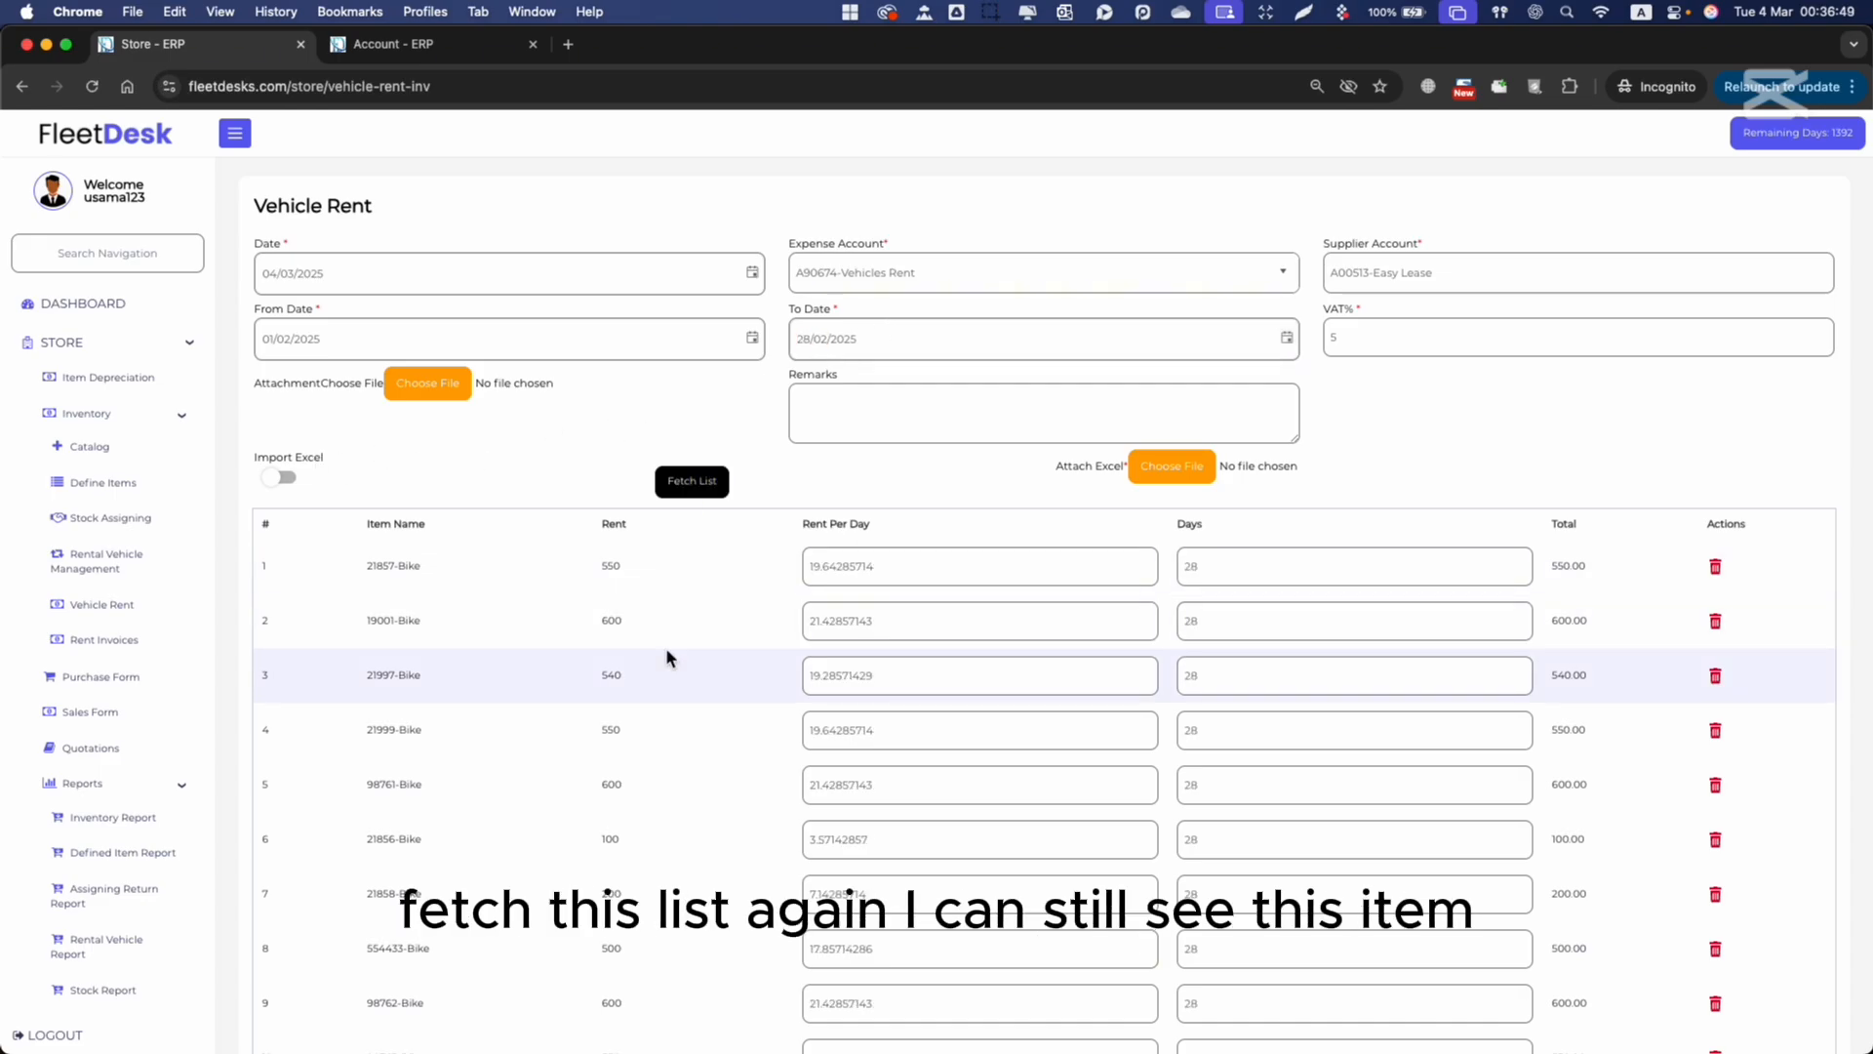
scroll(410, 832, down, 7)
drag(392, 831, 435, 837)
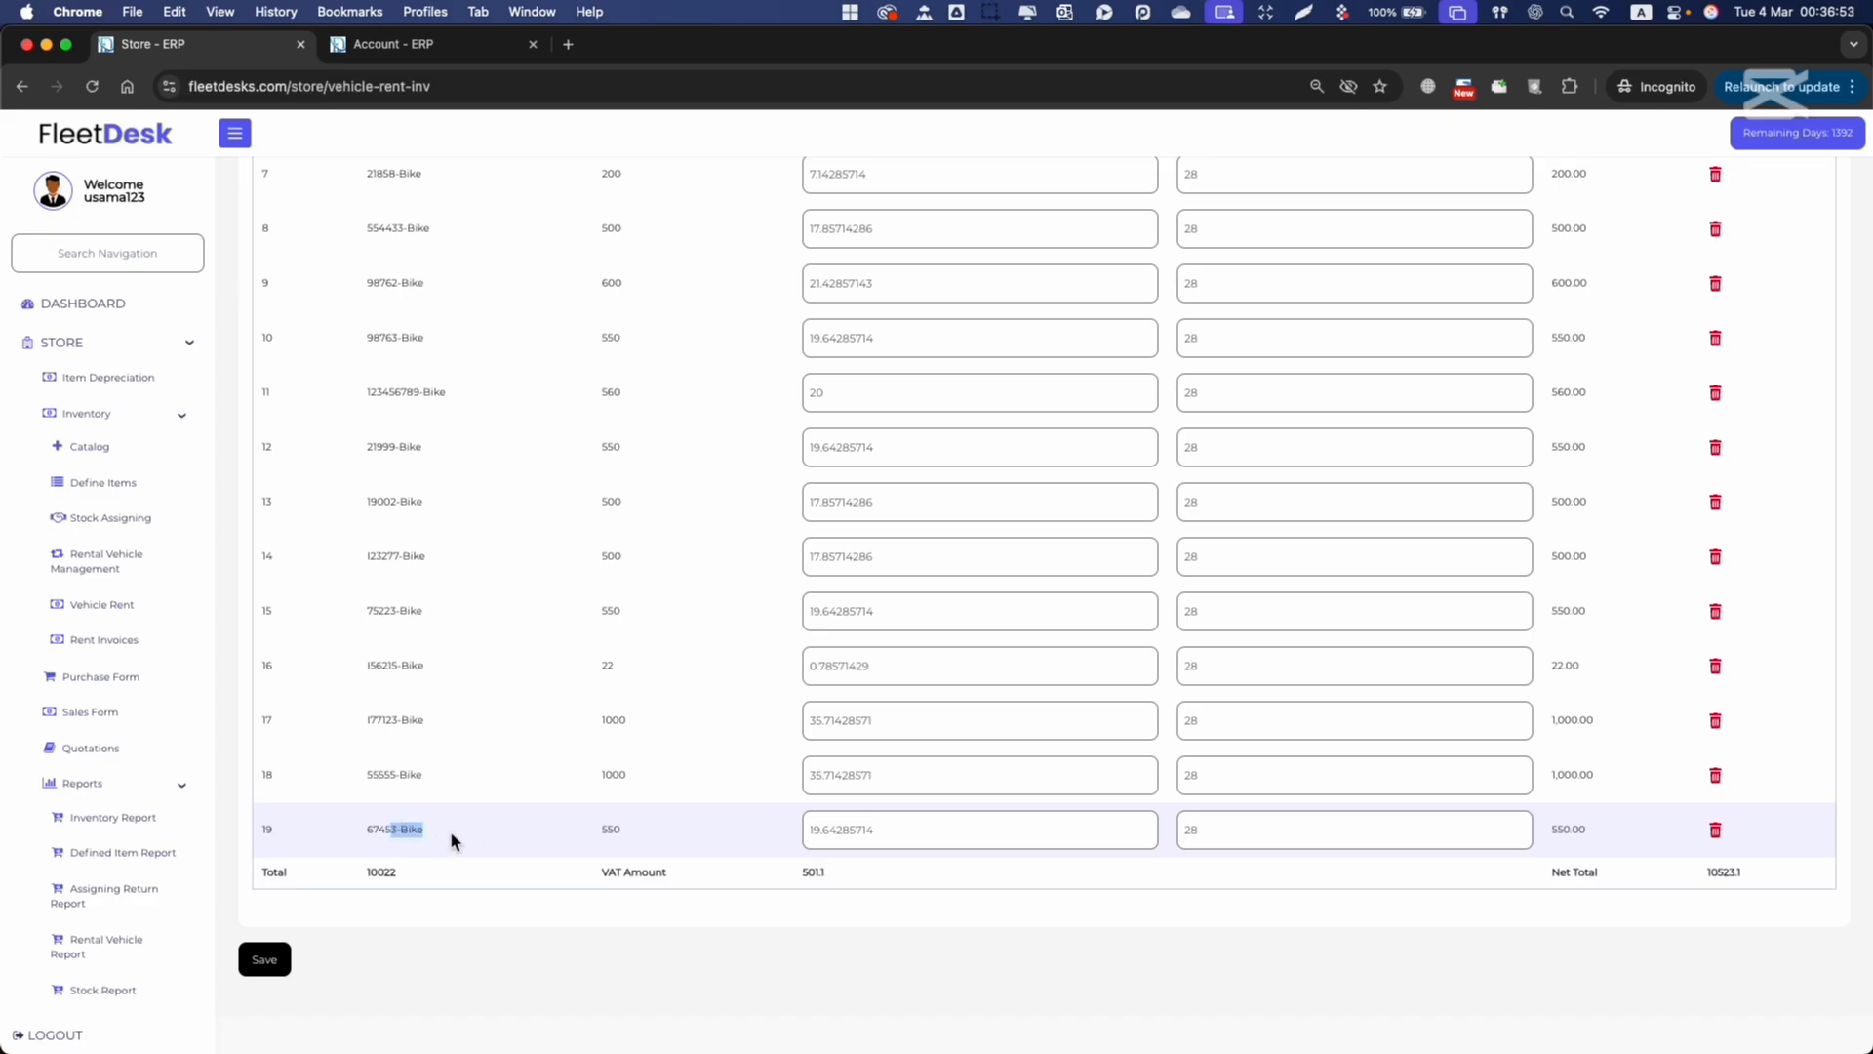
Step: Change the period to 01/01/2025 through 28/01/2025 and fetch the vehicle list again
scroll(545, 740, up, 10)
click(820, 338)
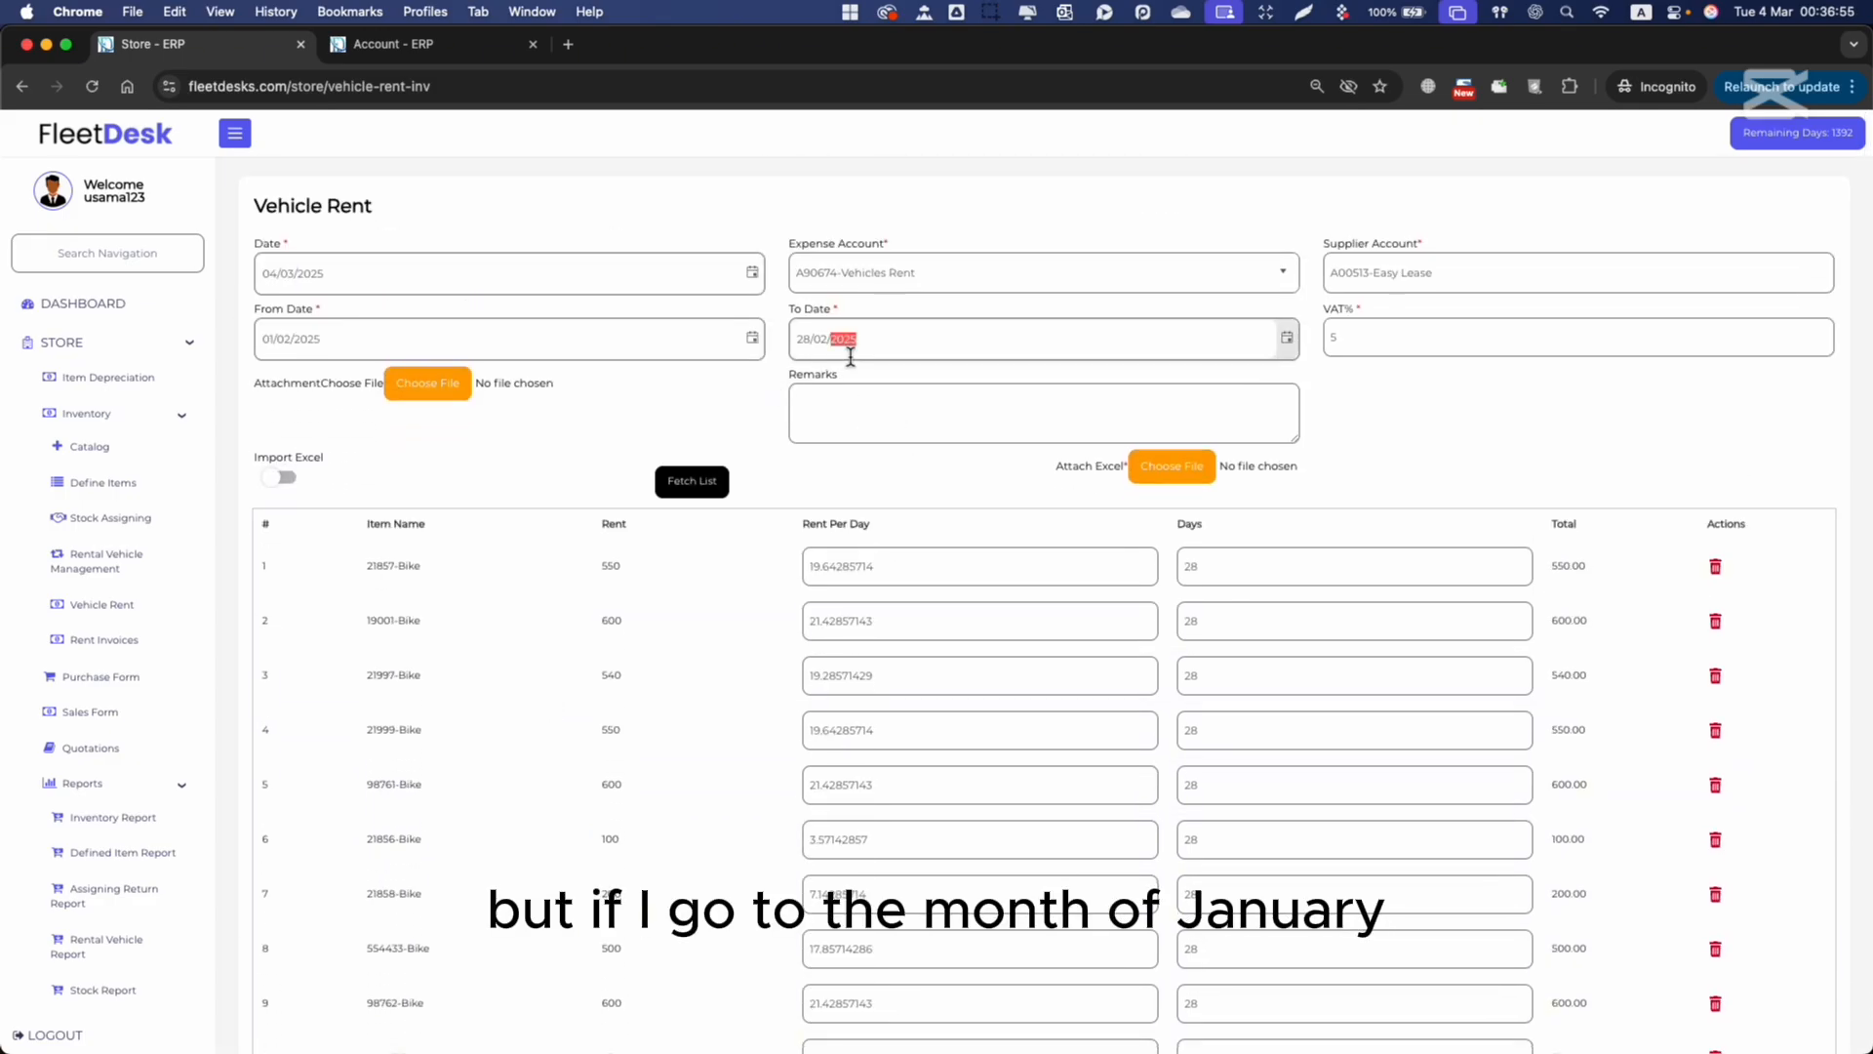
key(Down)
click(591, 339)
key(Left)
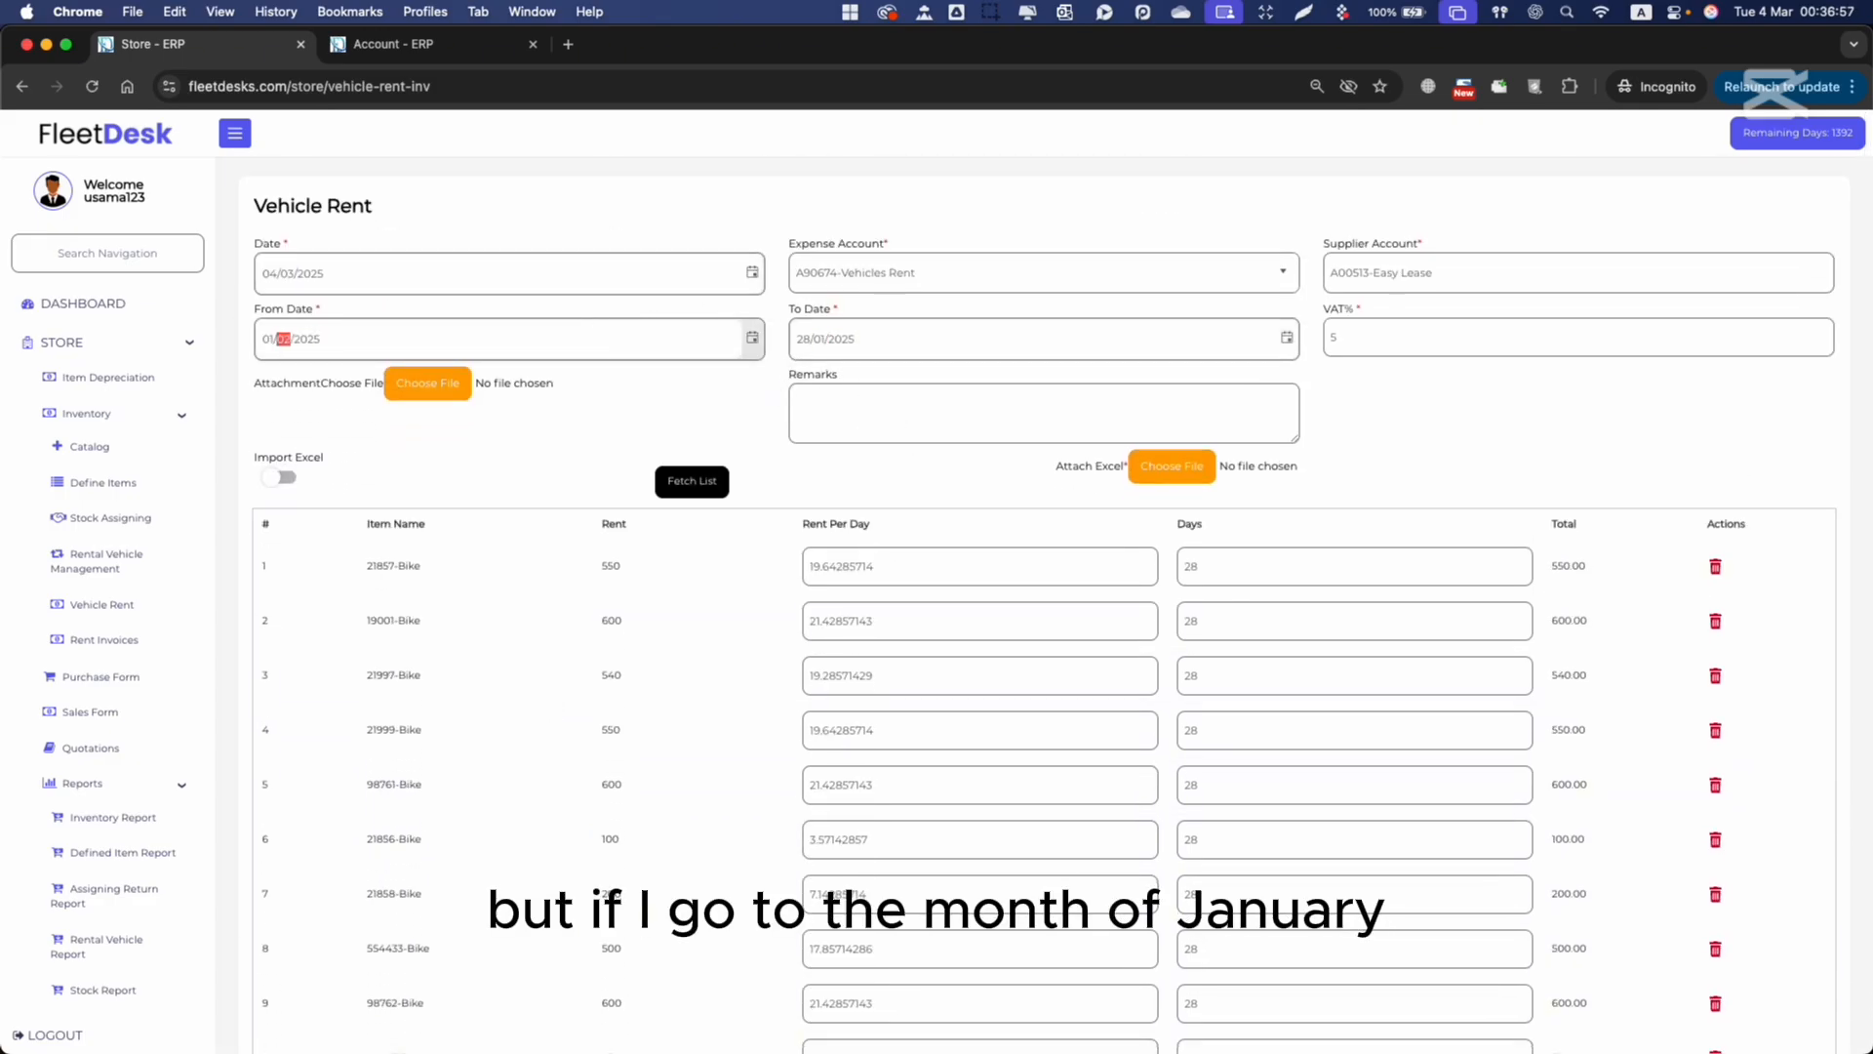
key(Down)
click(688, 485)
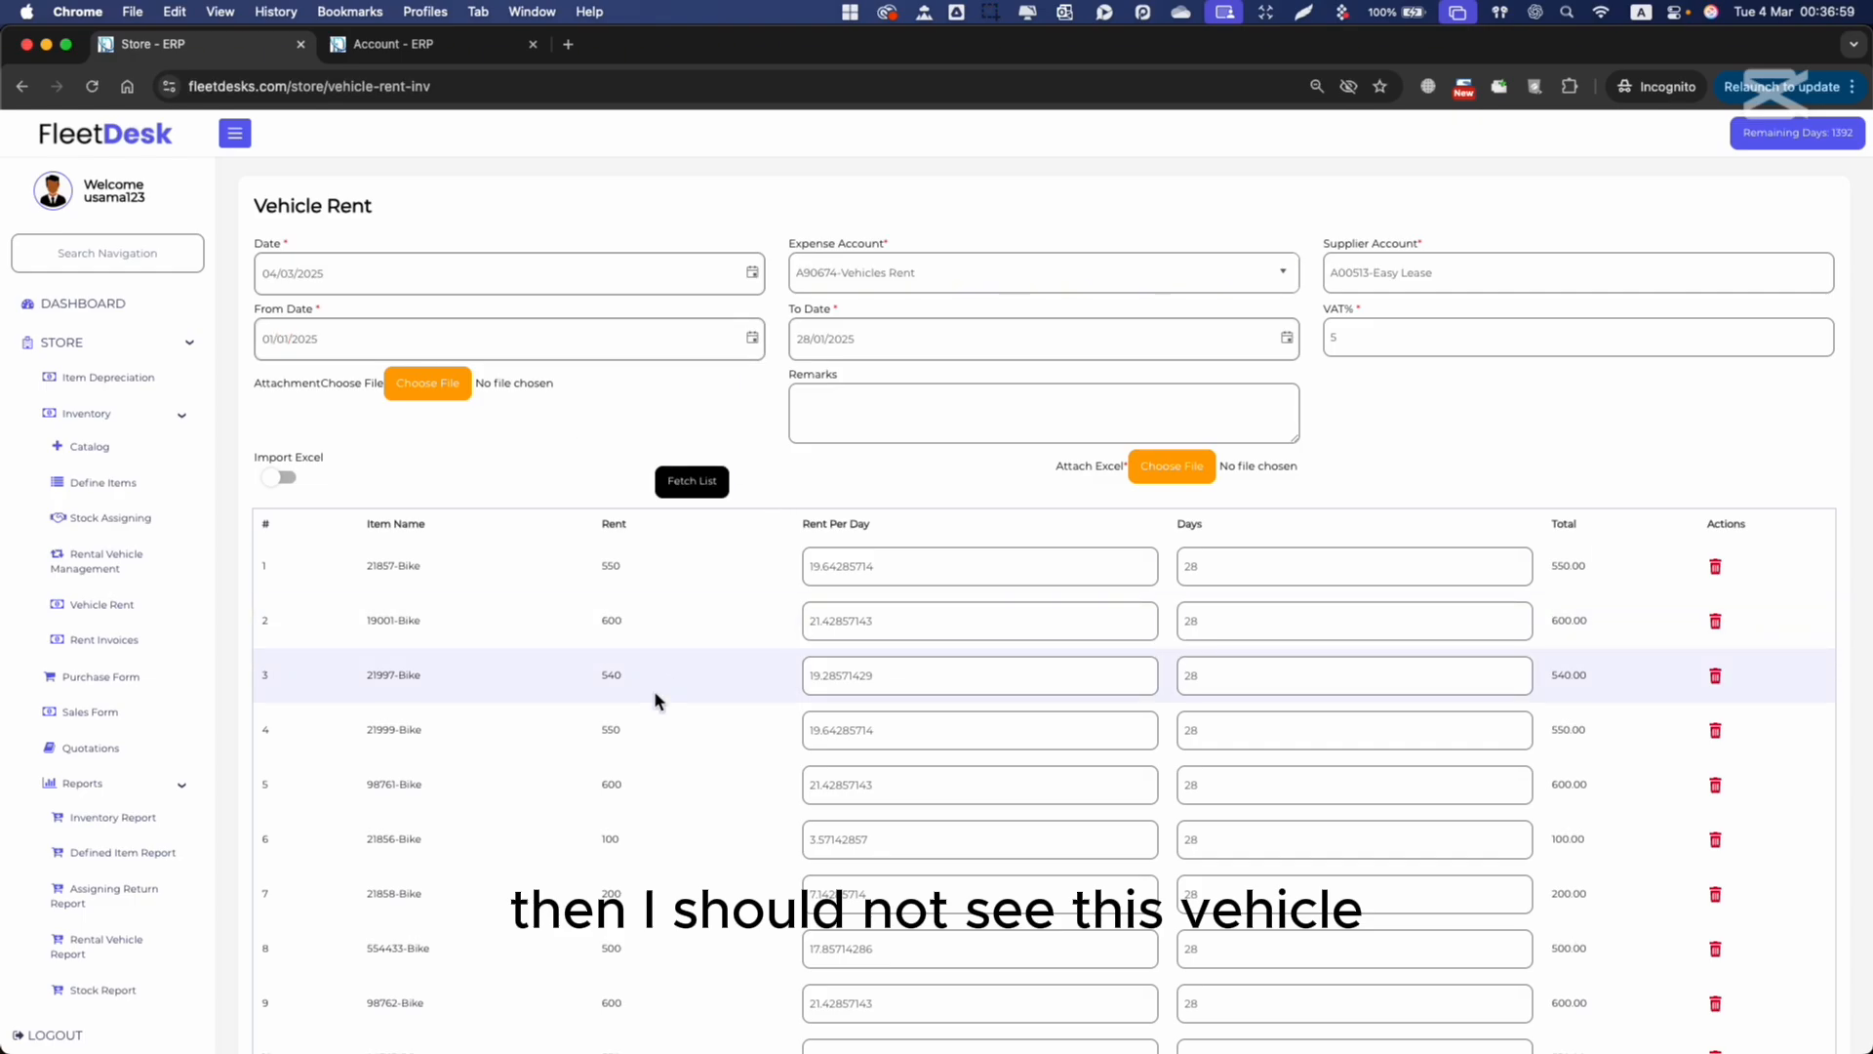
Step: Search the fetched vehicle list for 67453
scroll(602, 815, down, 7)
key(super+f)
text(67453)
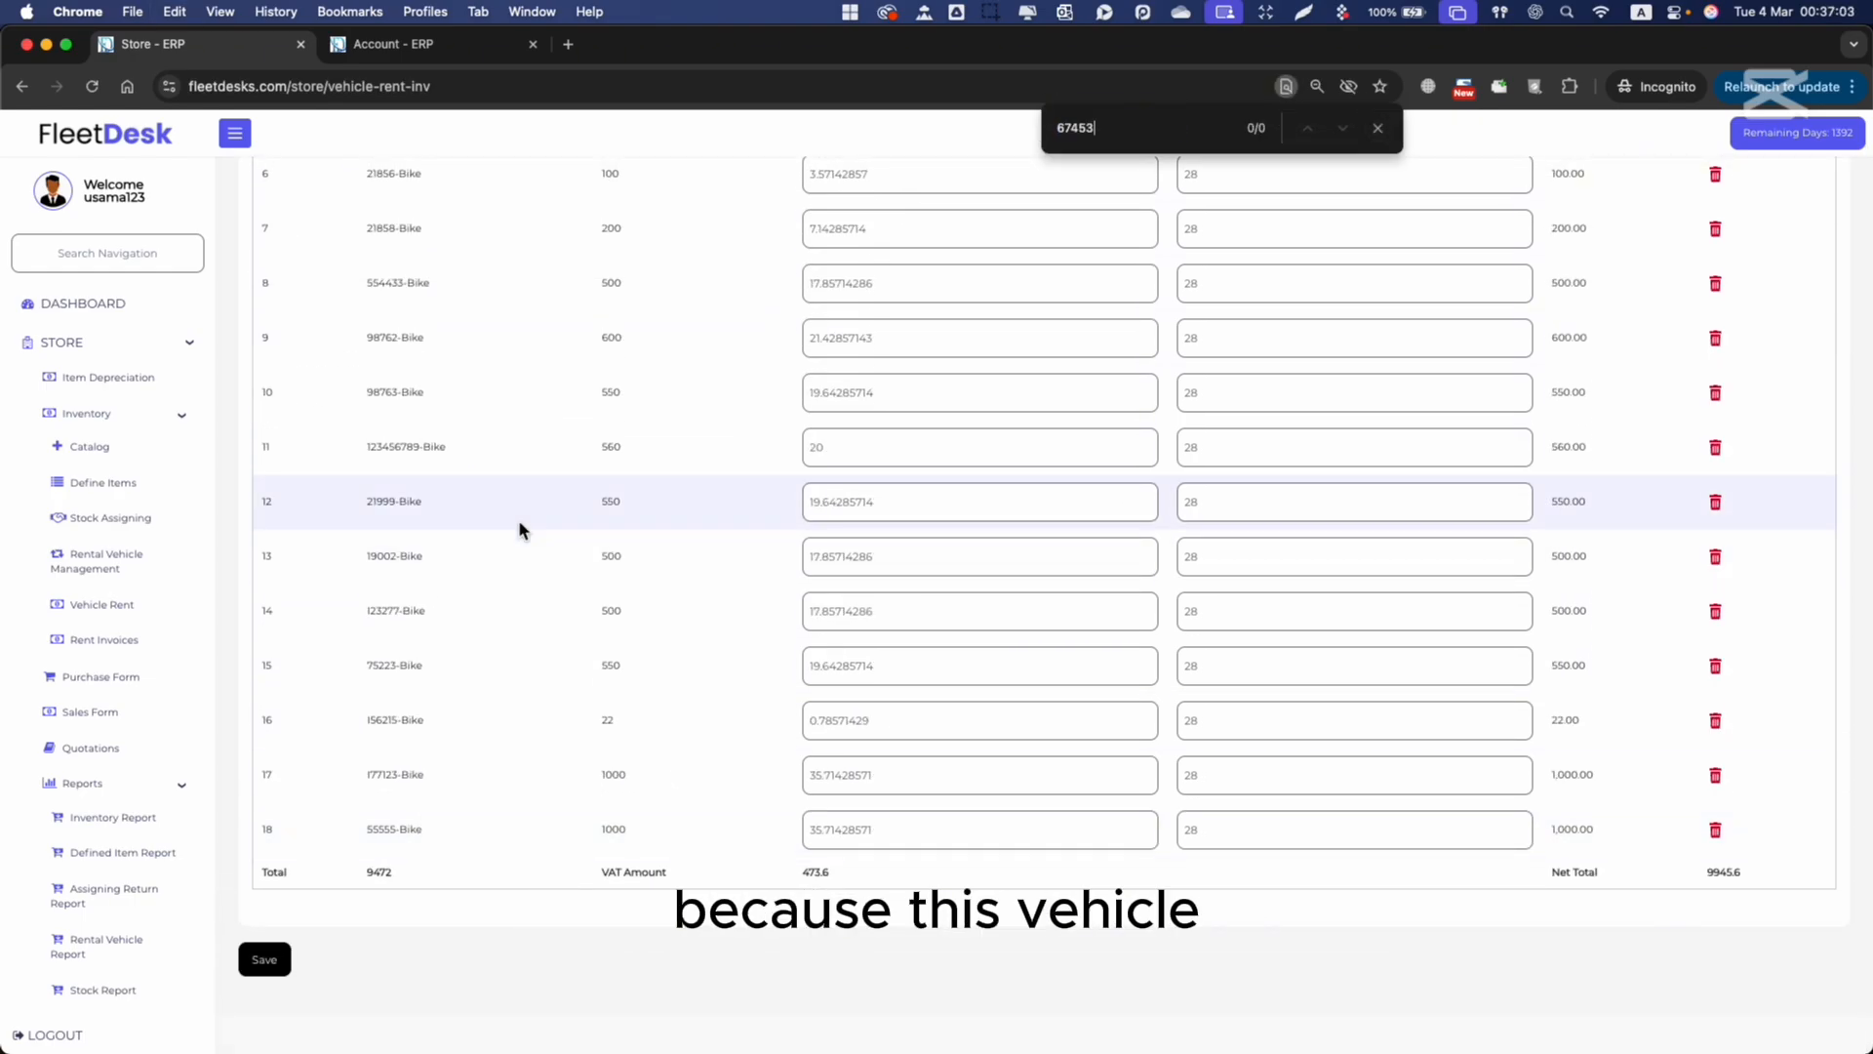
scroll(518, 526, up, 7)
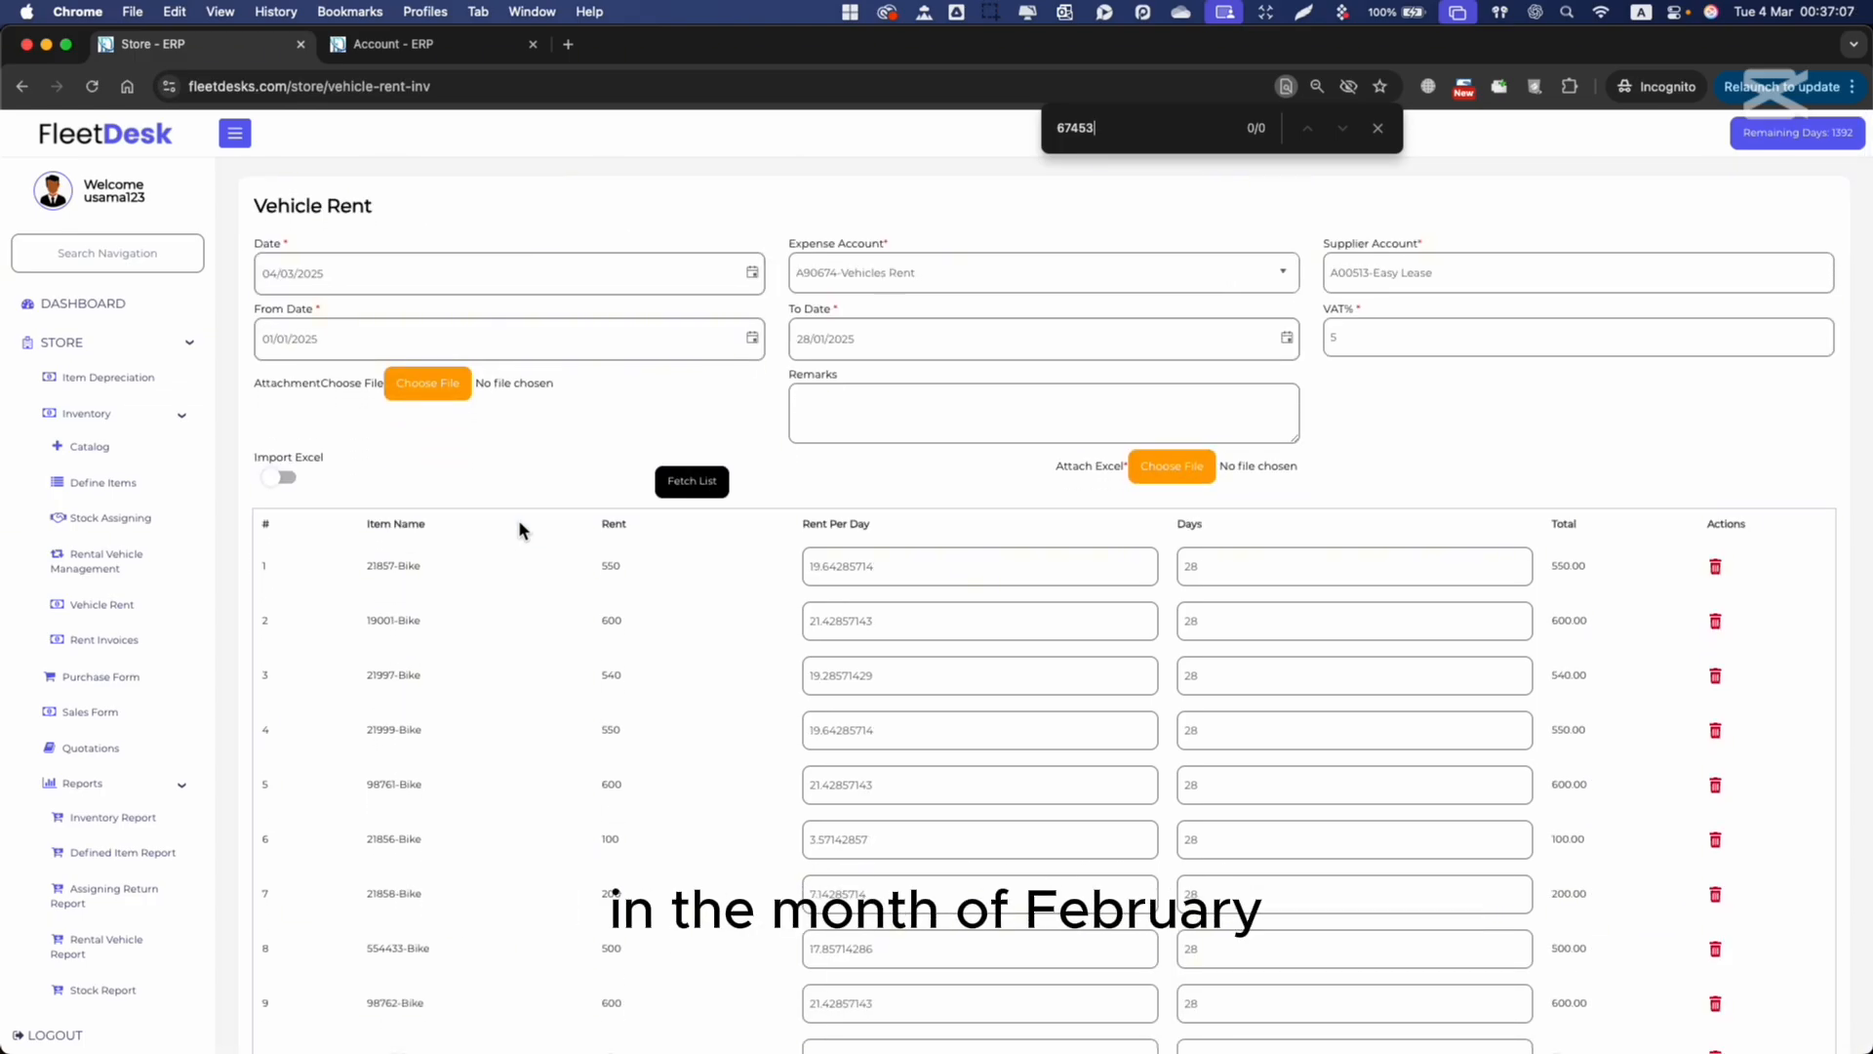
Step: Review the From Date and To Date fields that determine which vehicles belong to the rent invoice
click(398, 328)
click(865, 348)
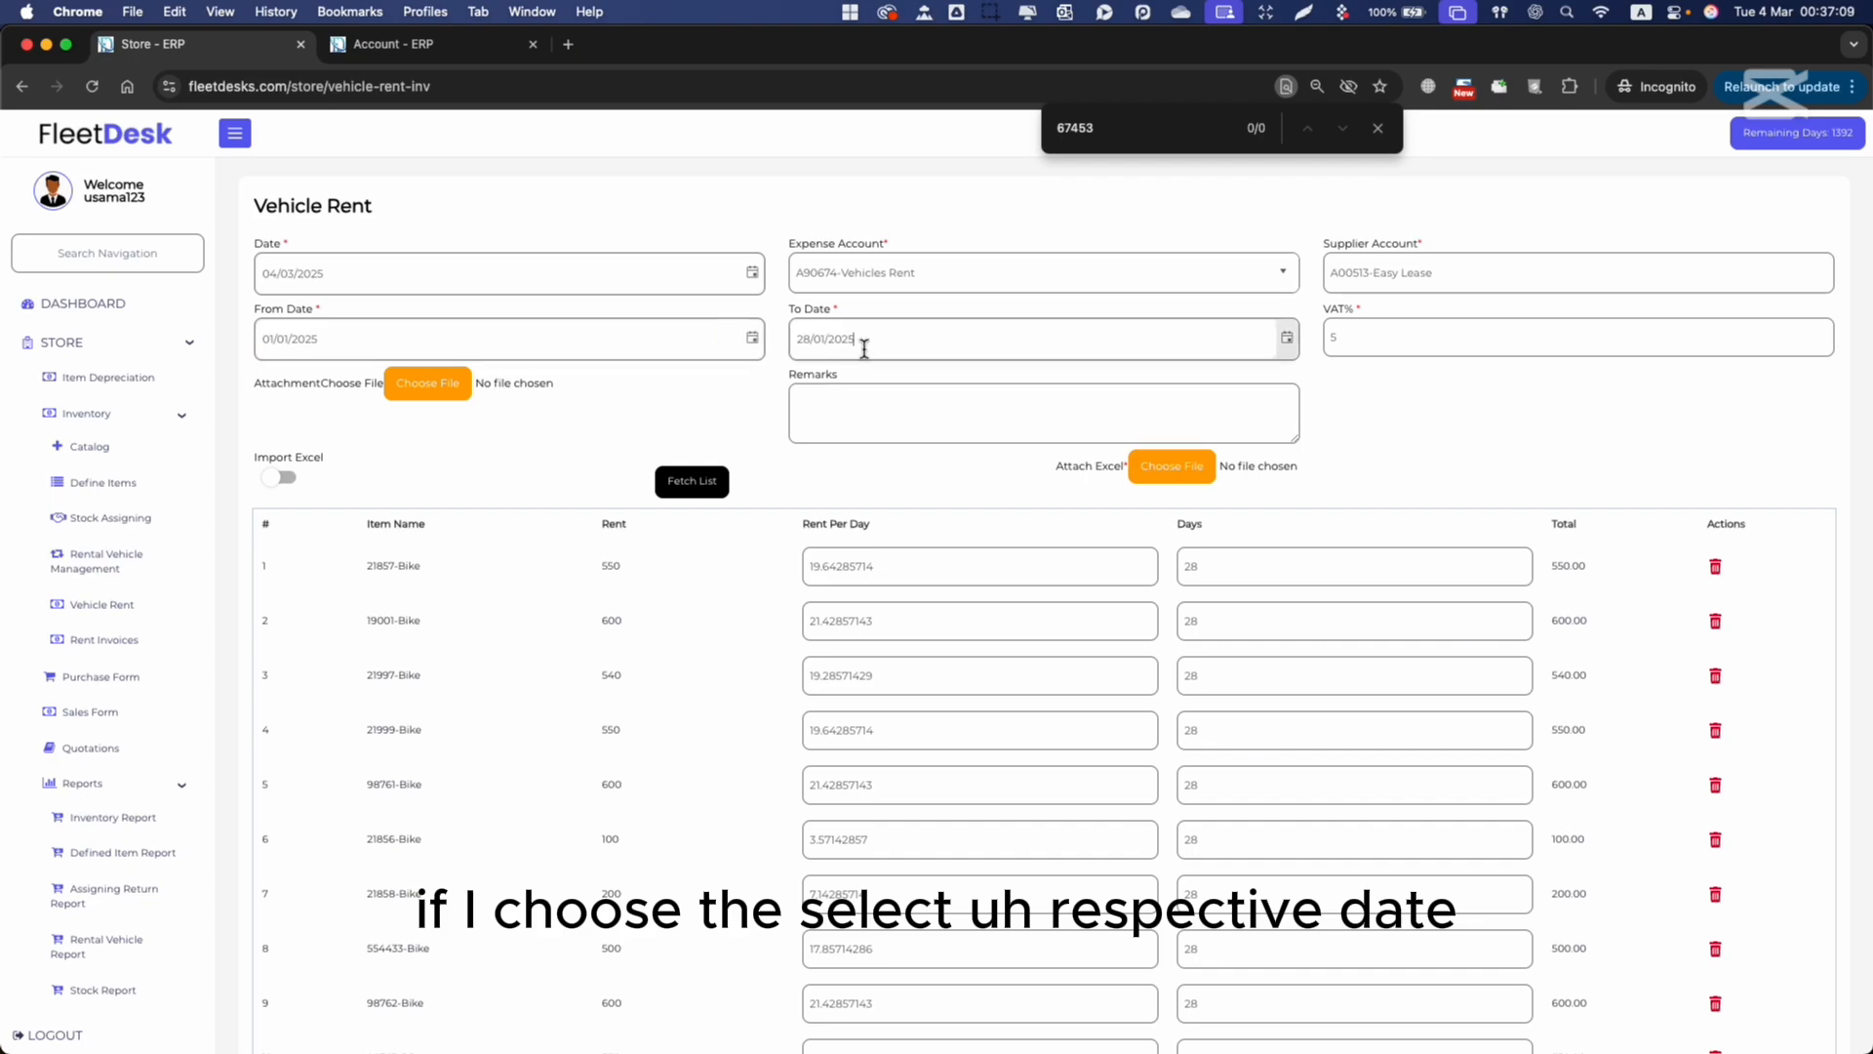
click(649, 395)
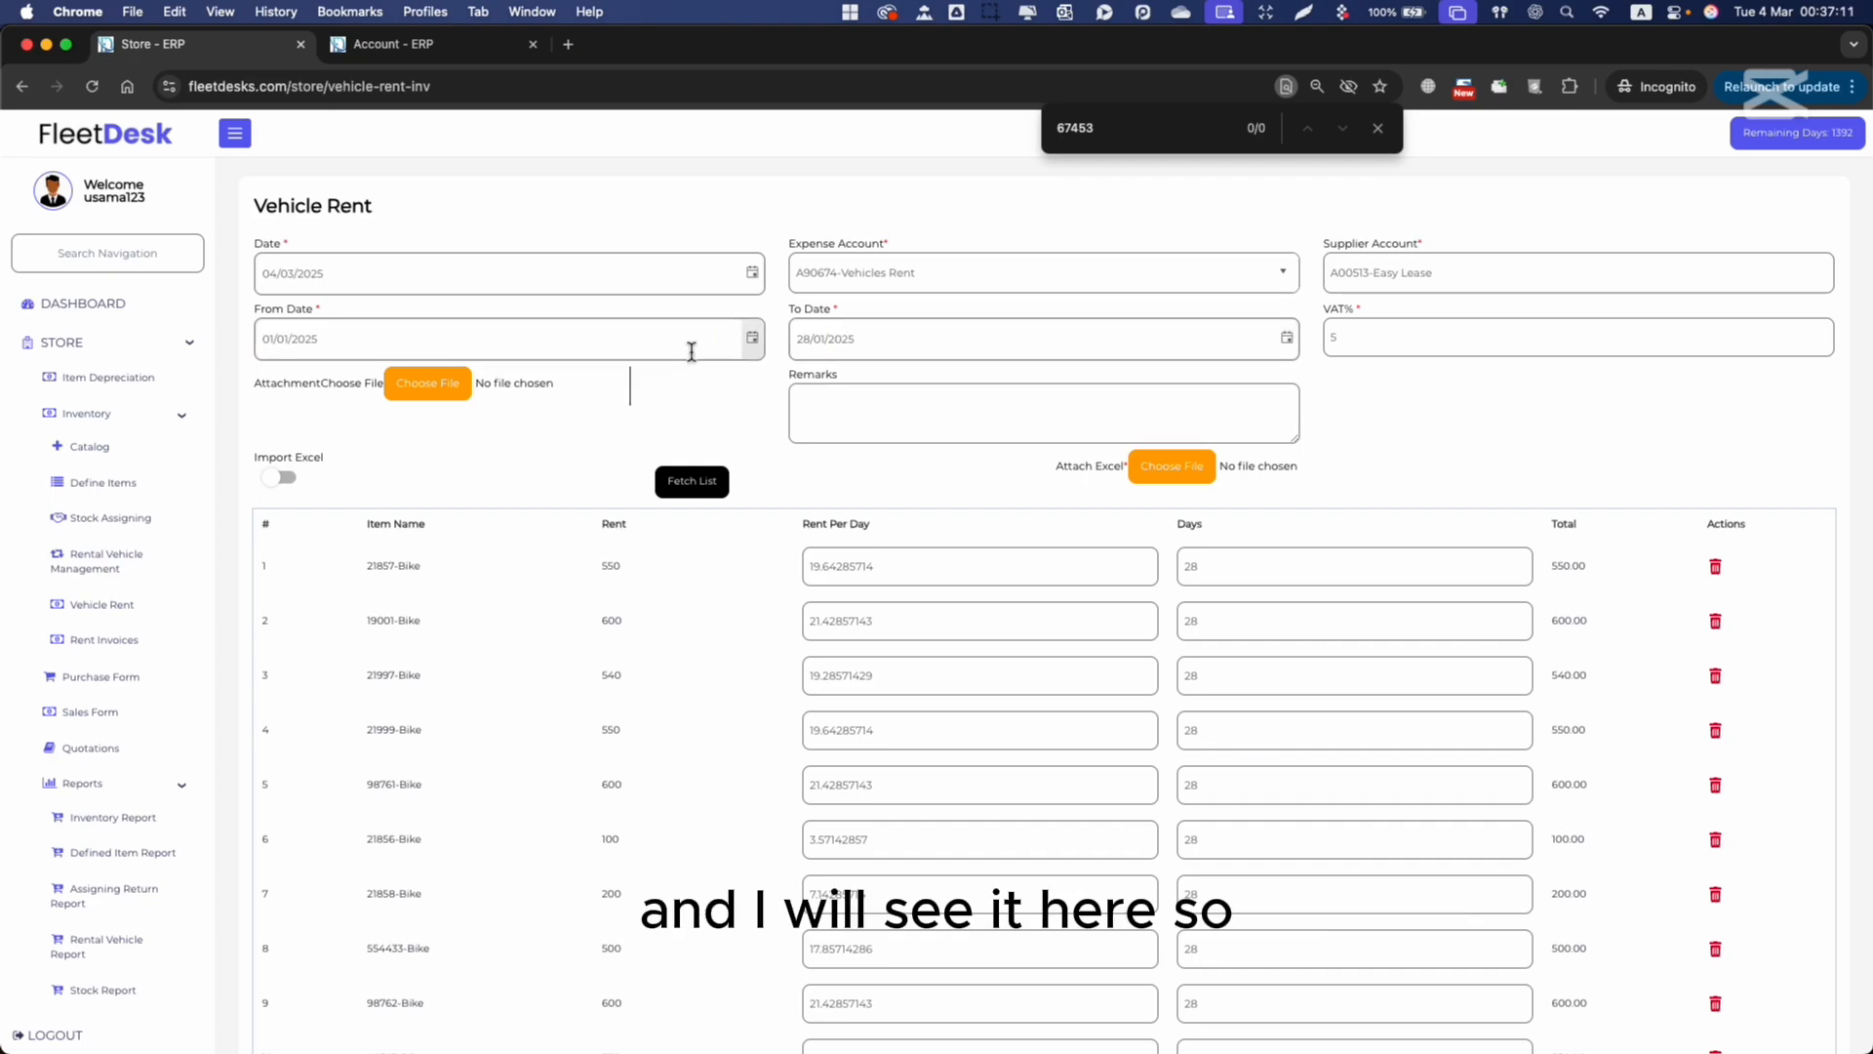
click(481, 337)
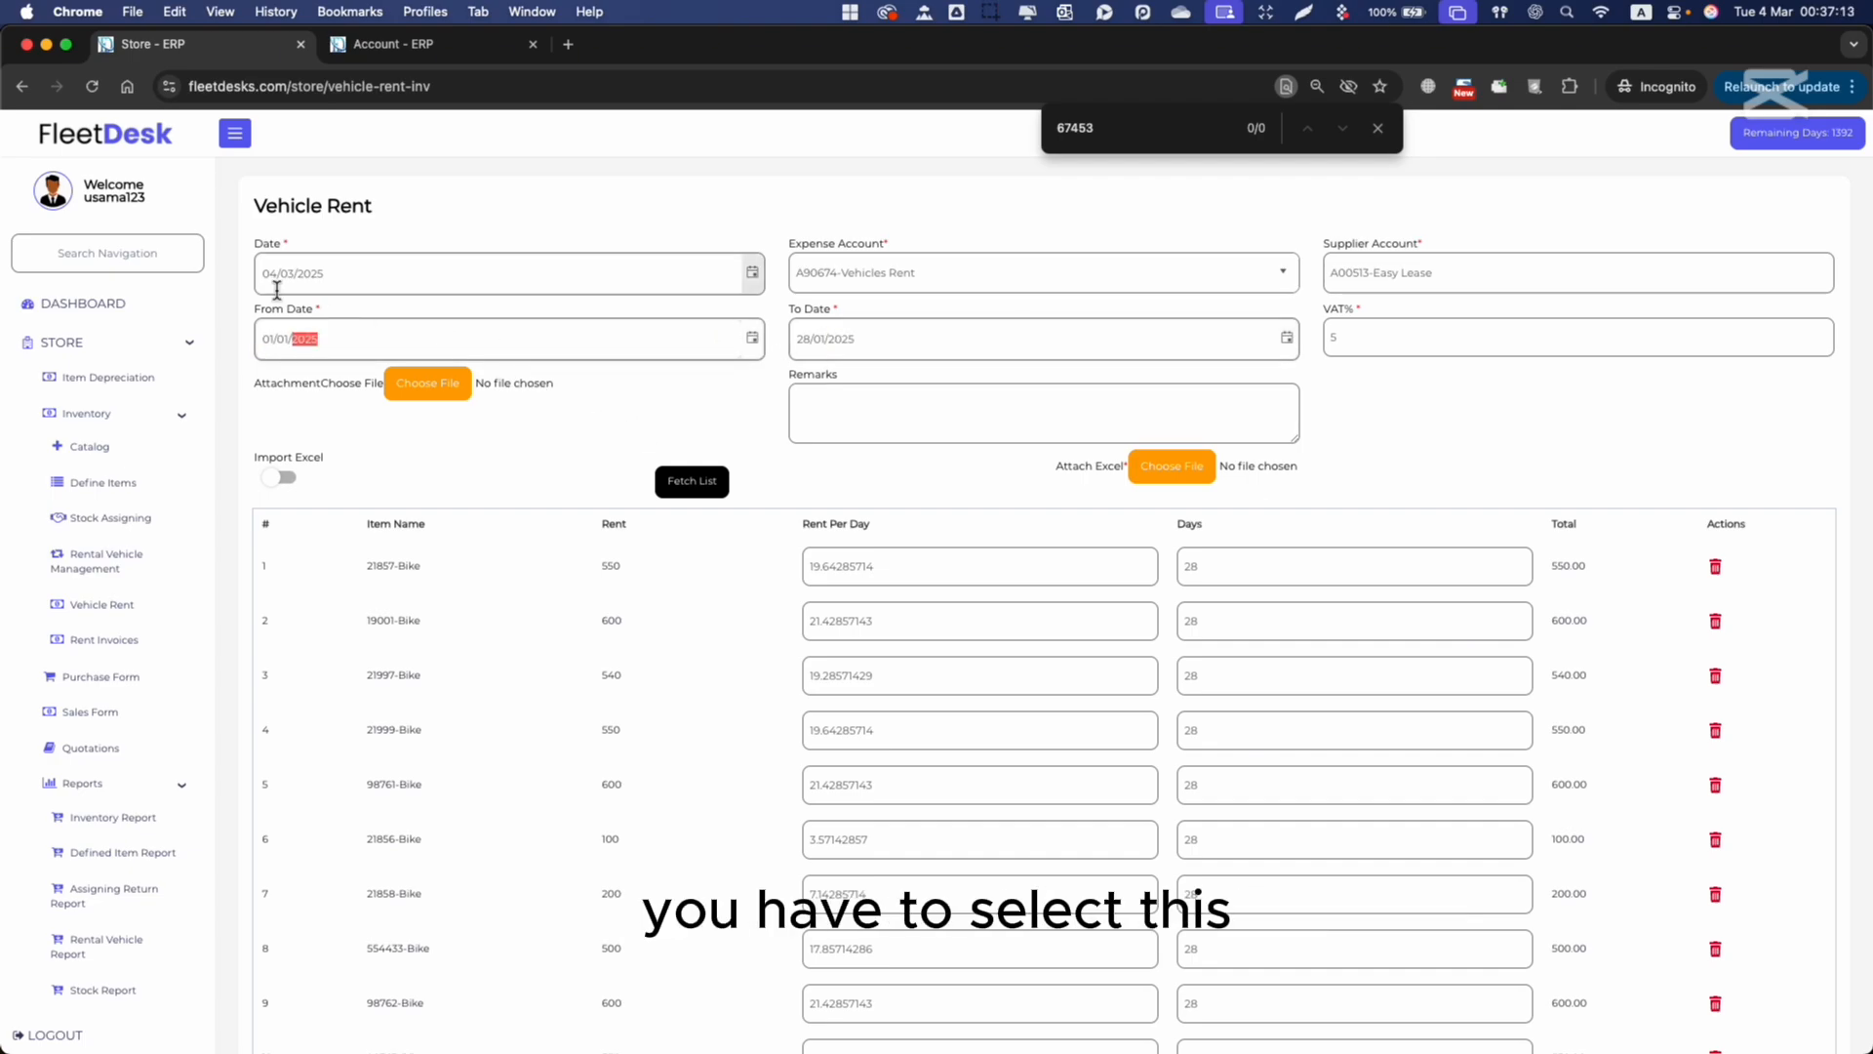
click(293, 309)
drag(790, 309, 830, 309)
click(879, 313)
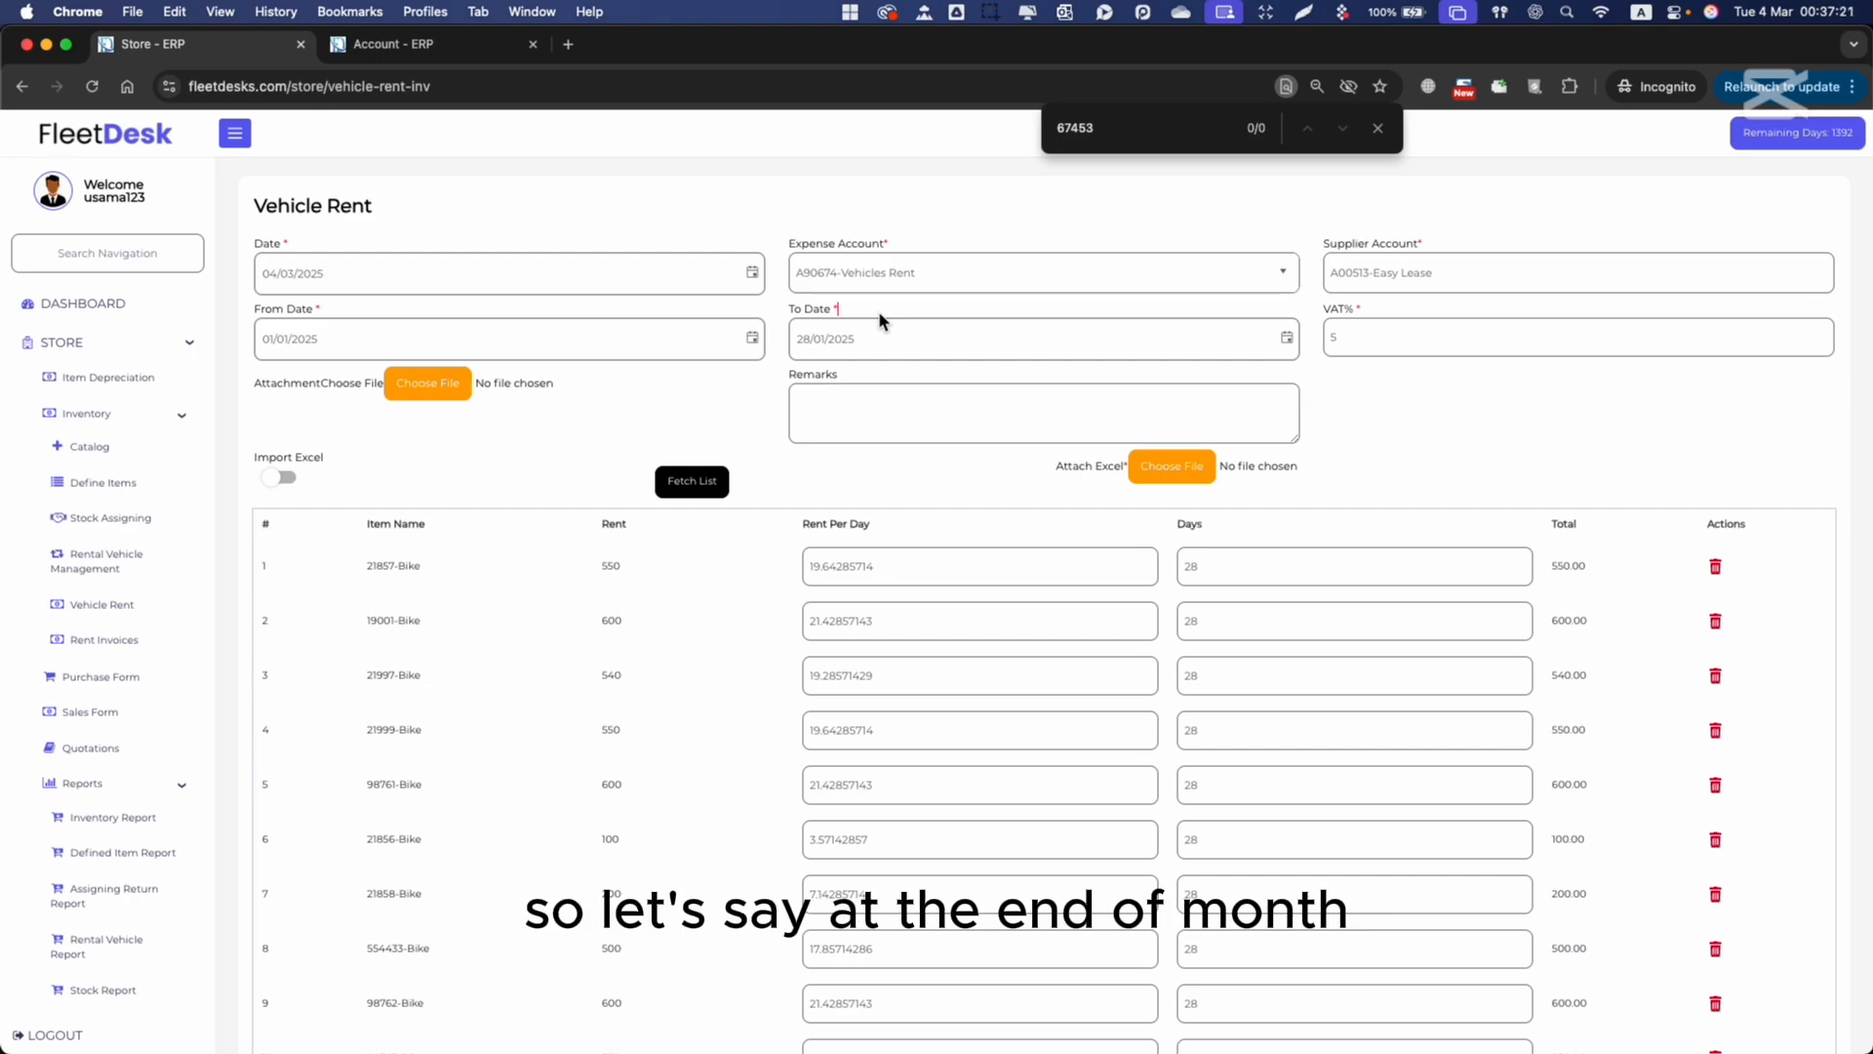
click(457, 347)
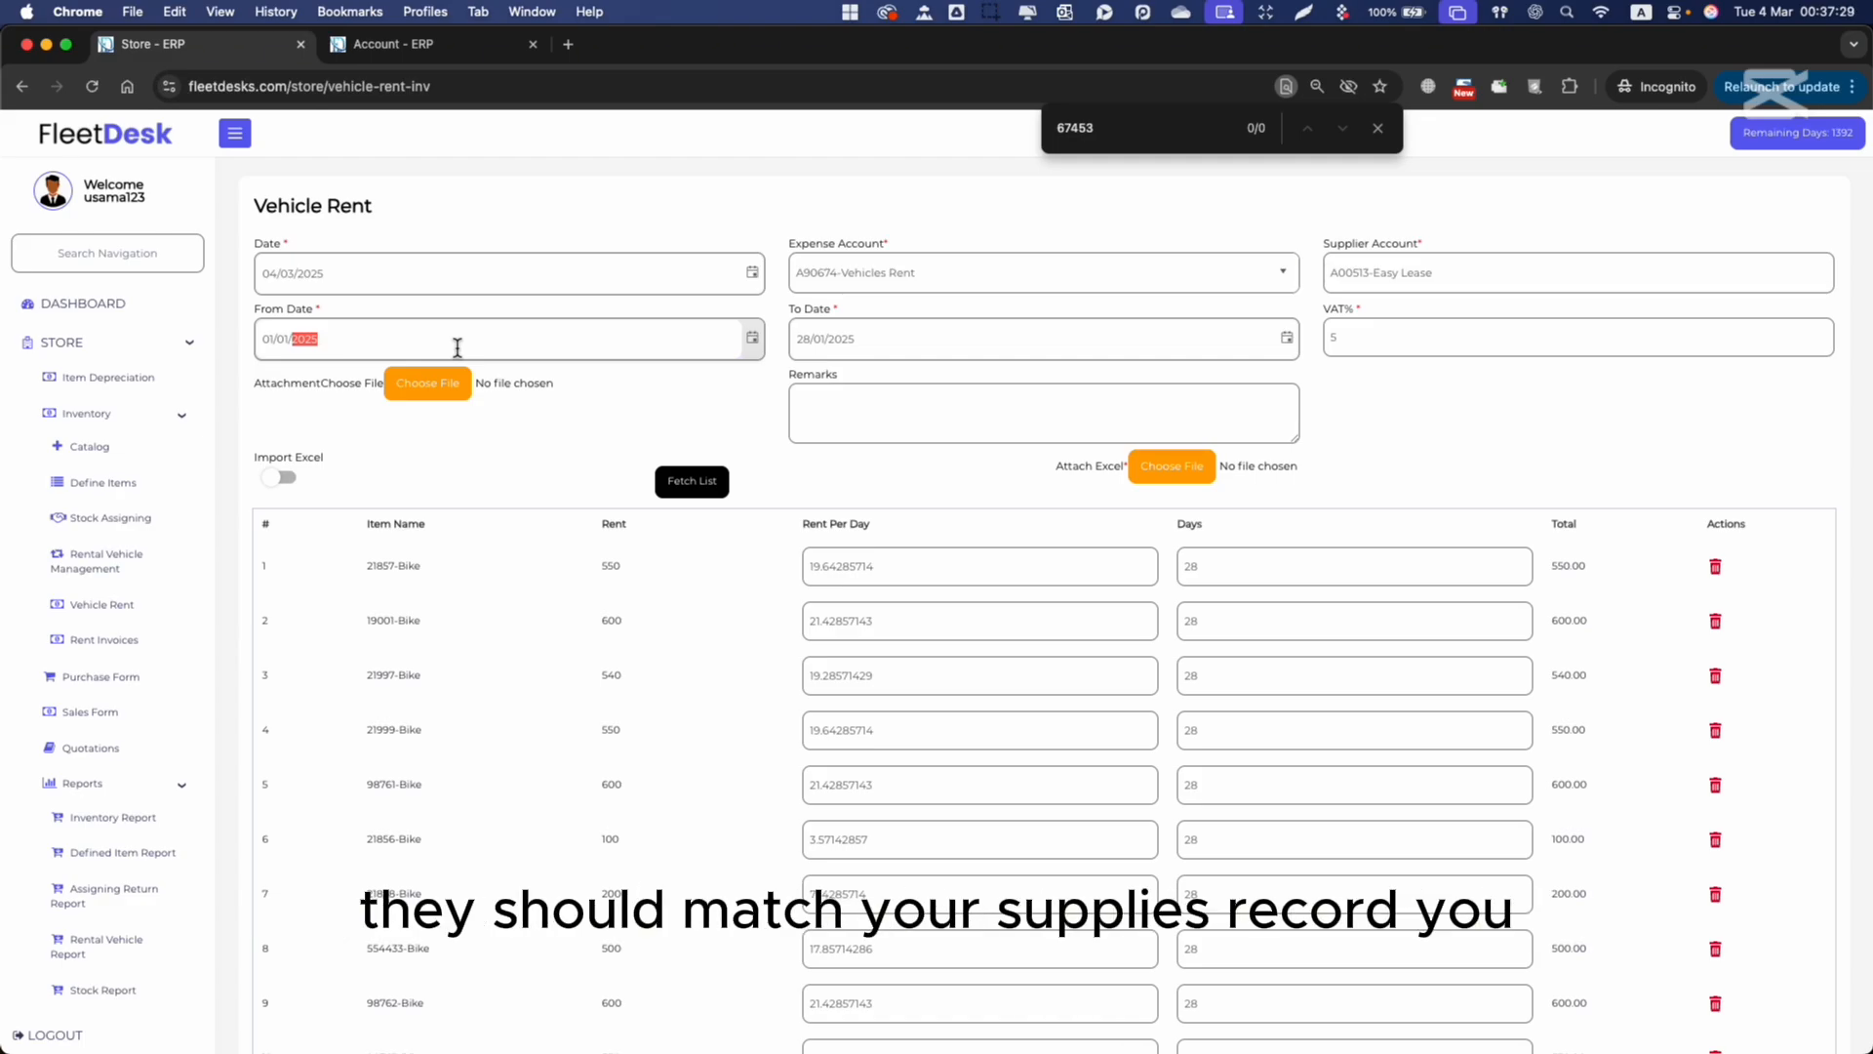
Step: Check the remarks field and the invoice attachment chooser, leaving both without an entry
click(889, 393)
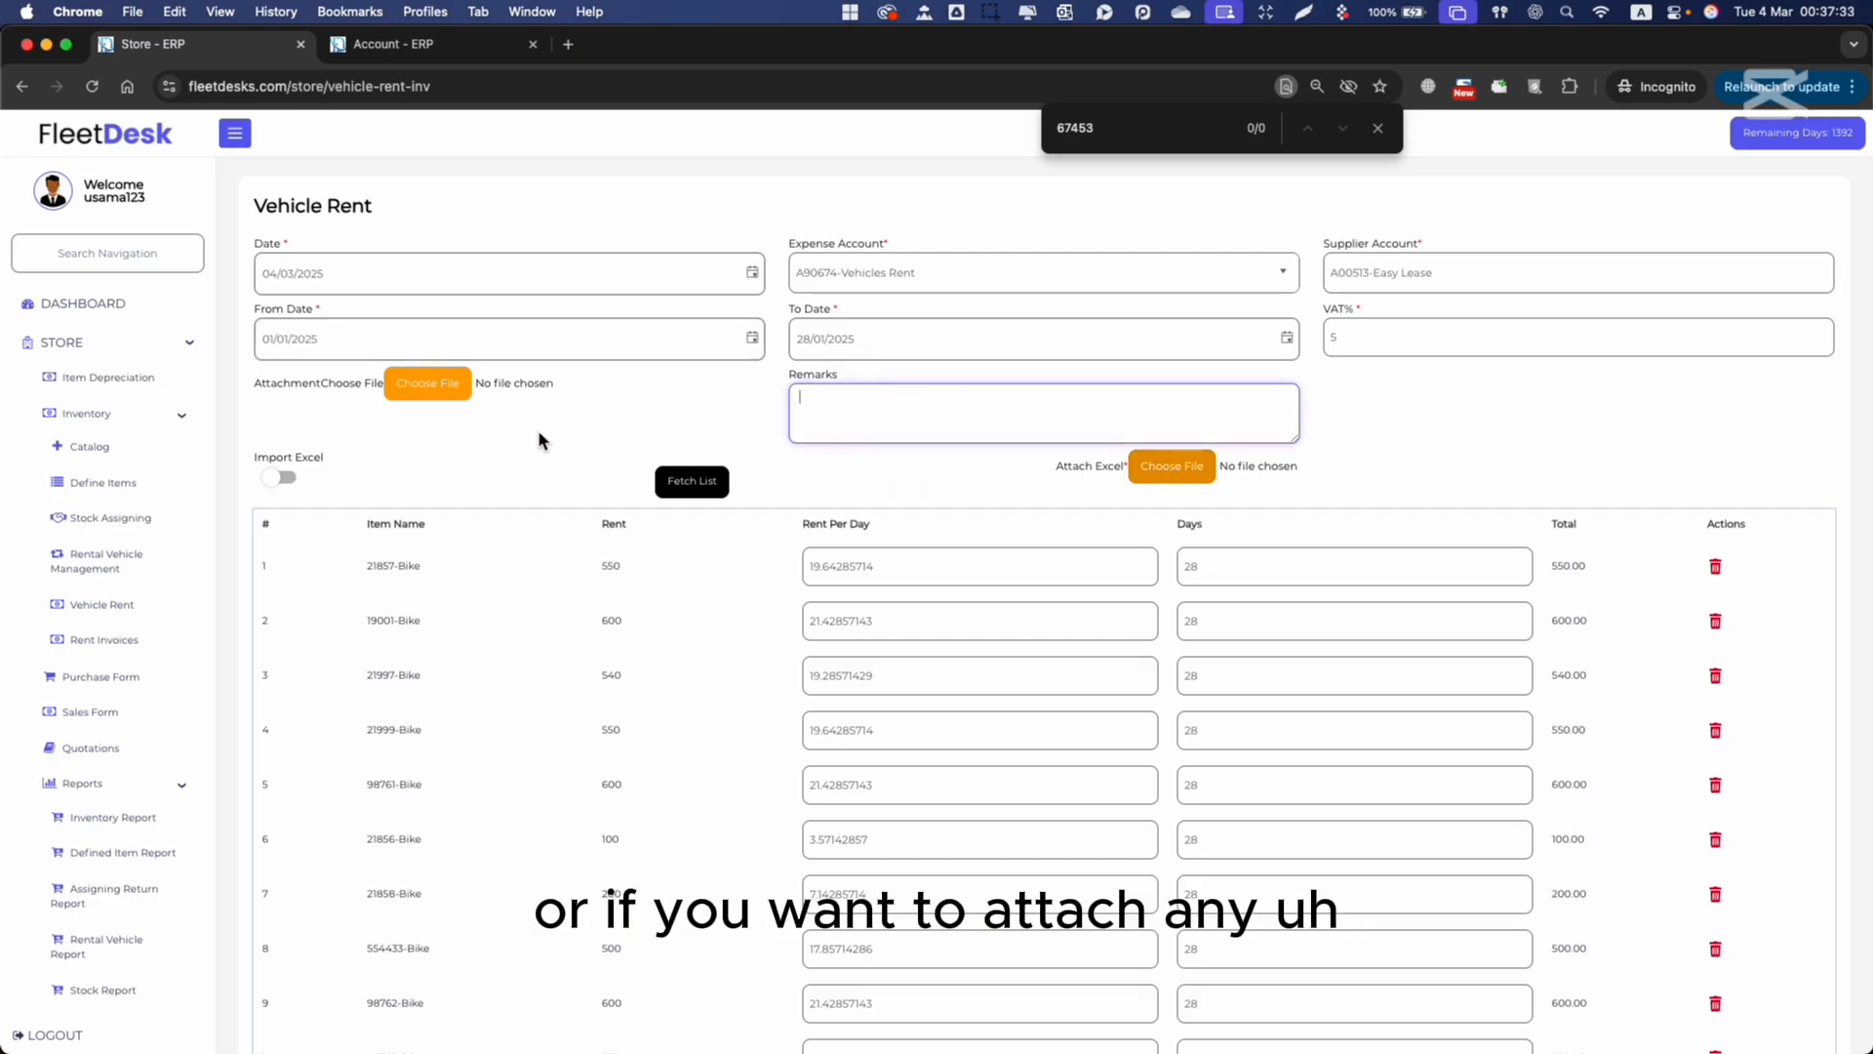
click(458, 389)
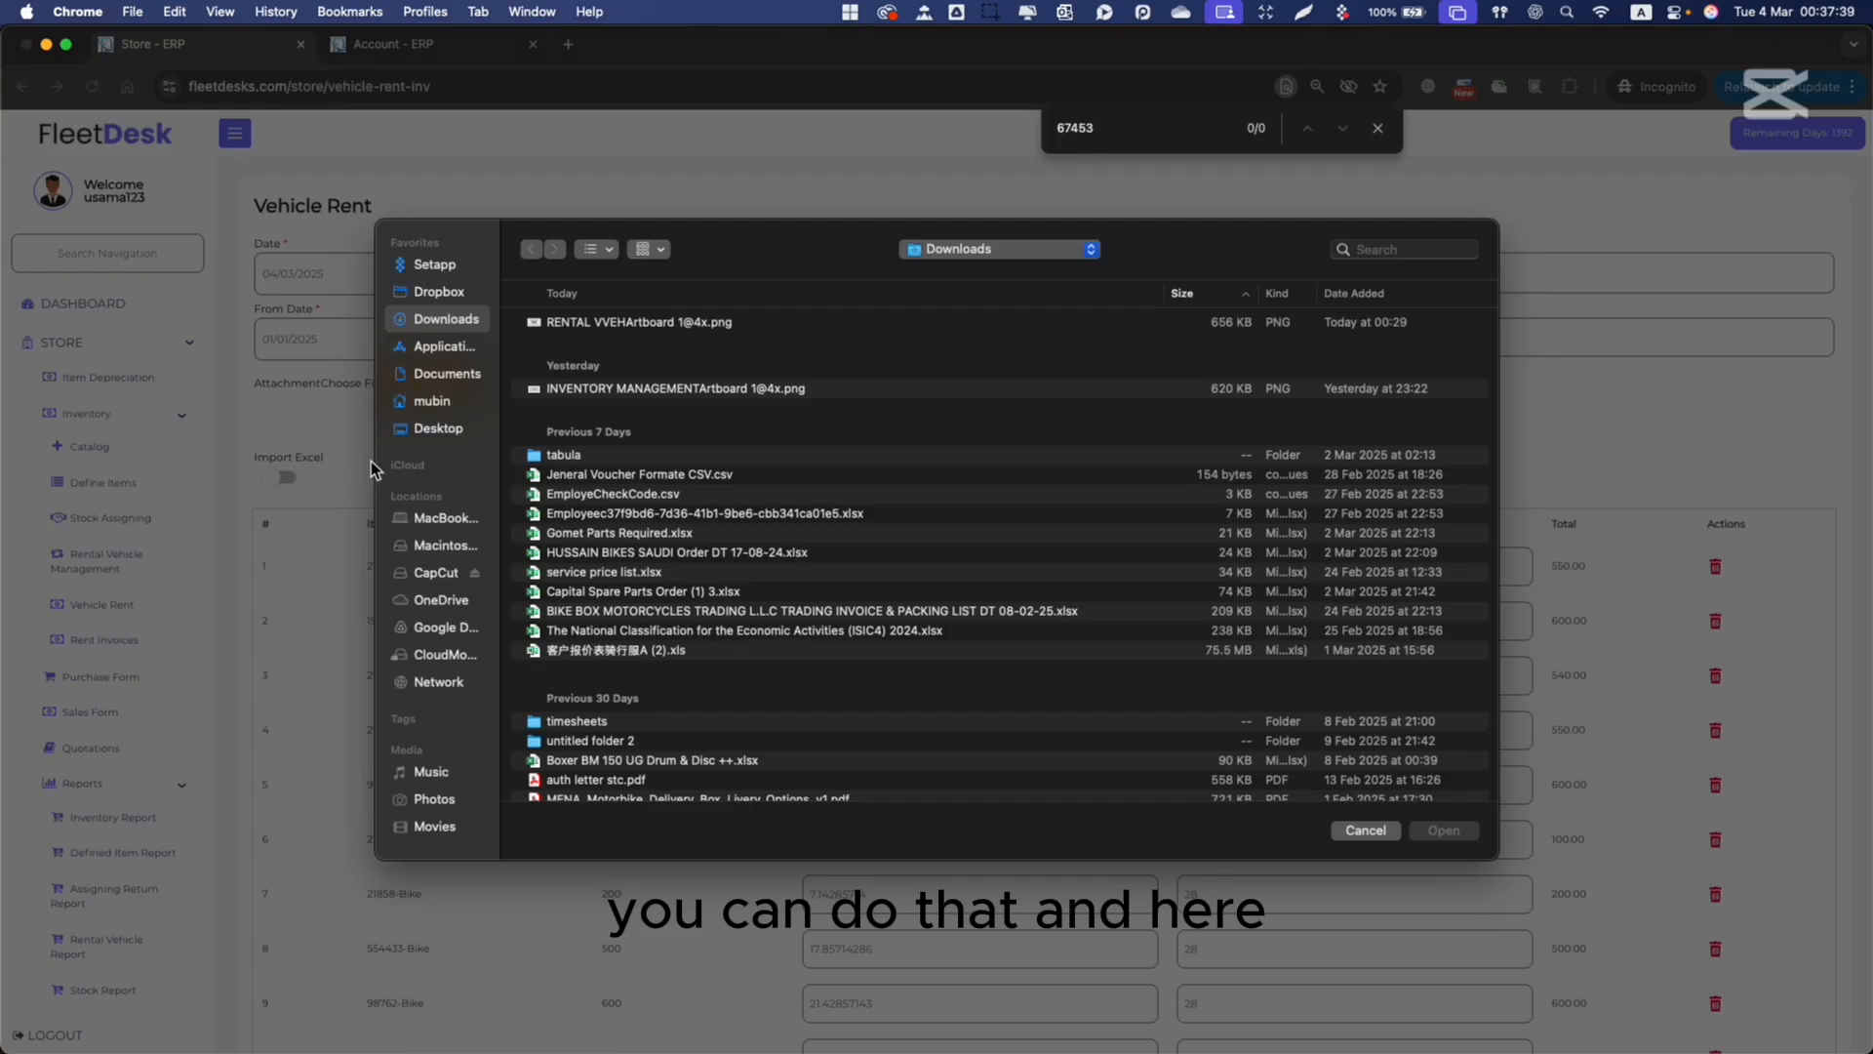
key(Escape)
Step: Toggle Import Excel on and off to view the template download and data import options, leaving it off
click(283, 478)
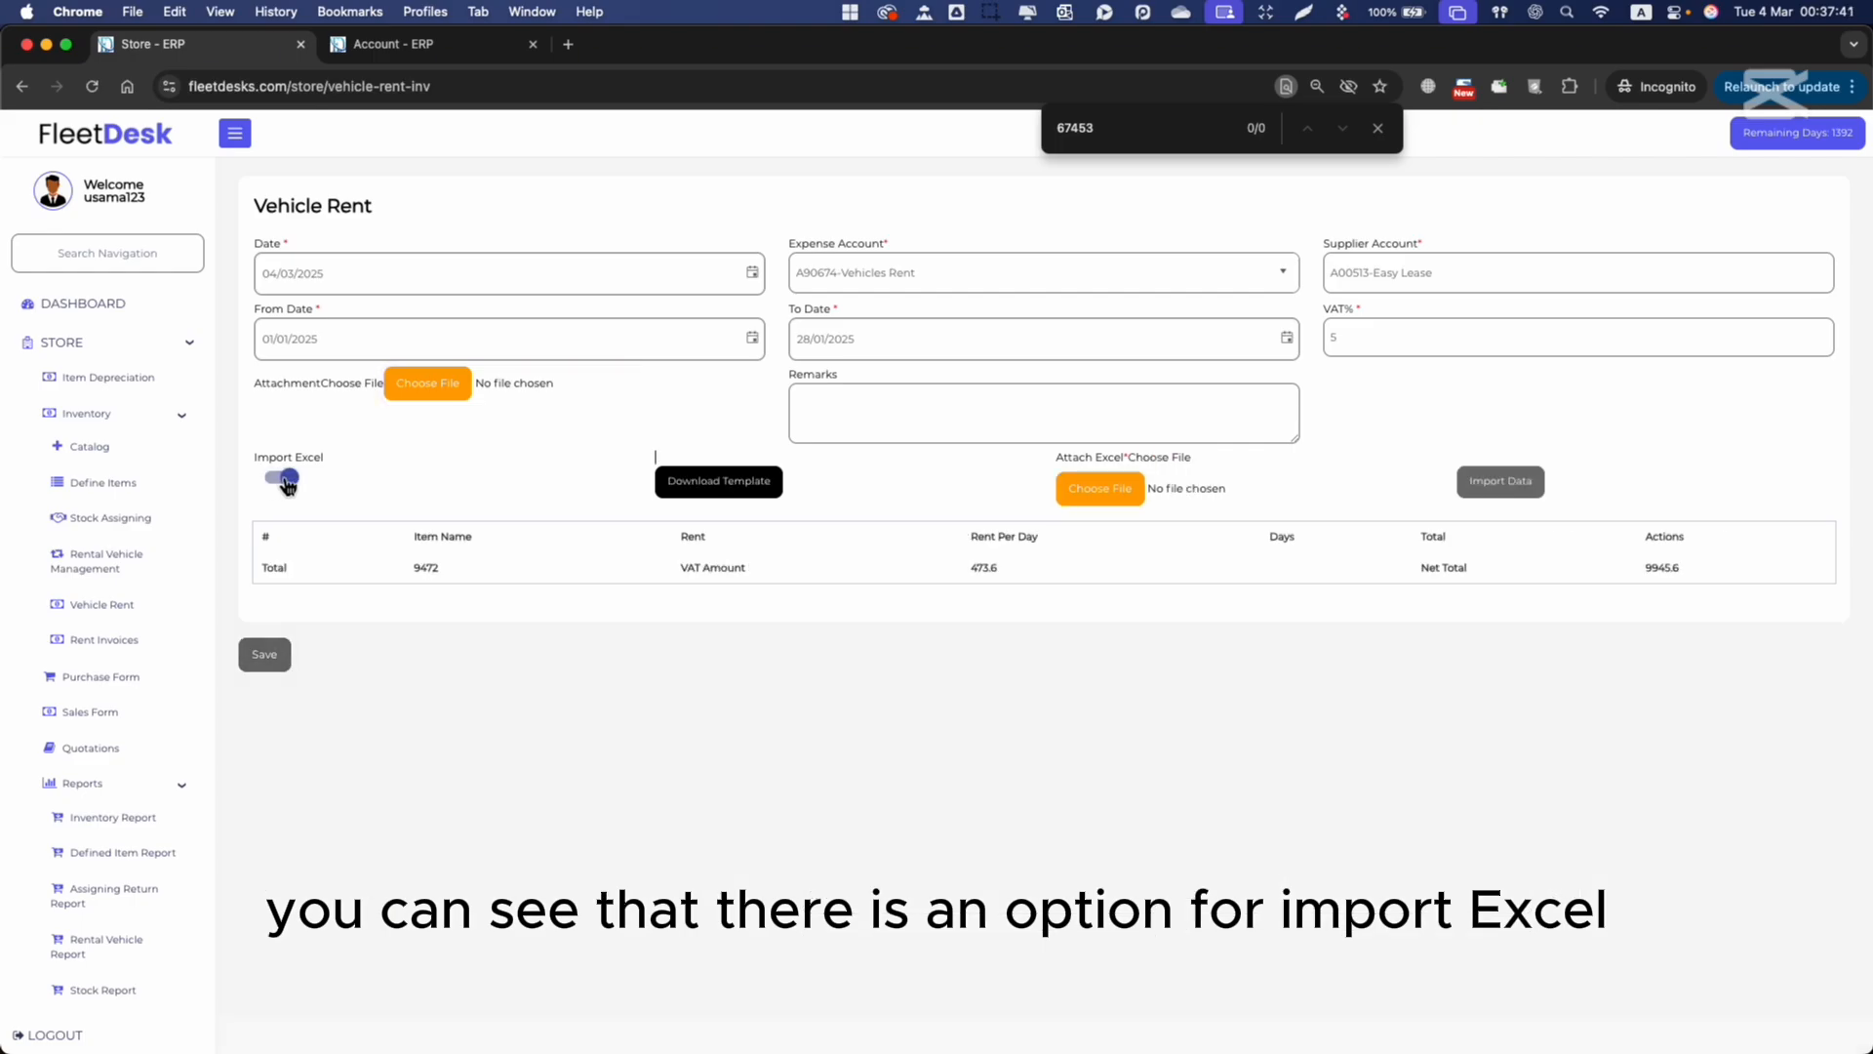
click(281, 481)
click(280, 481)
click(281, 482)
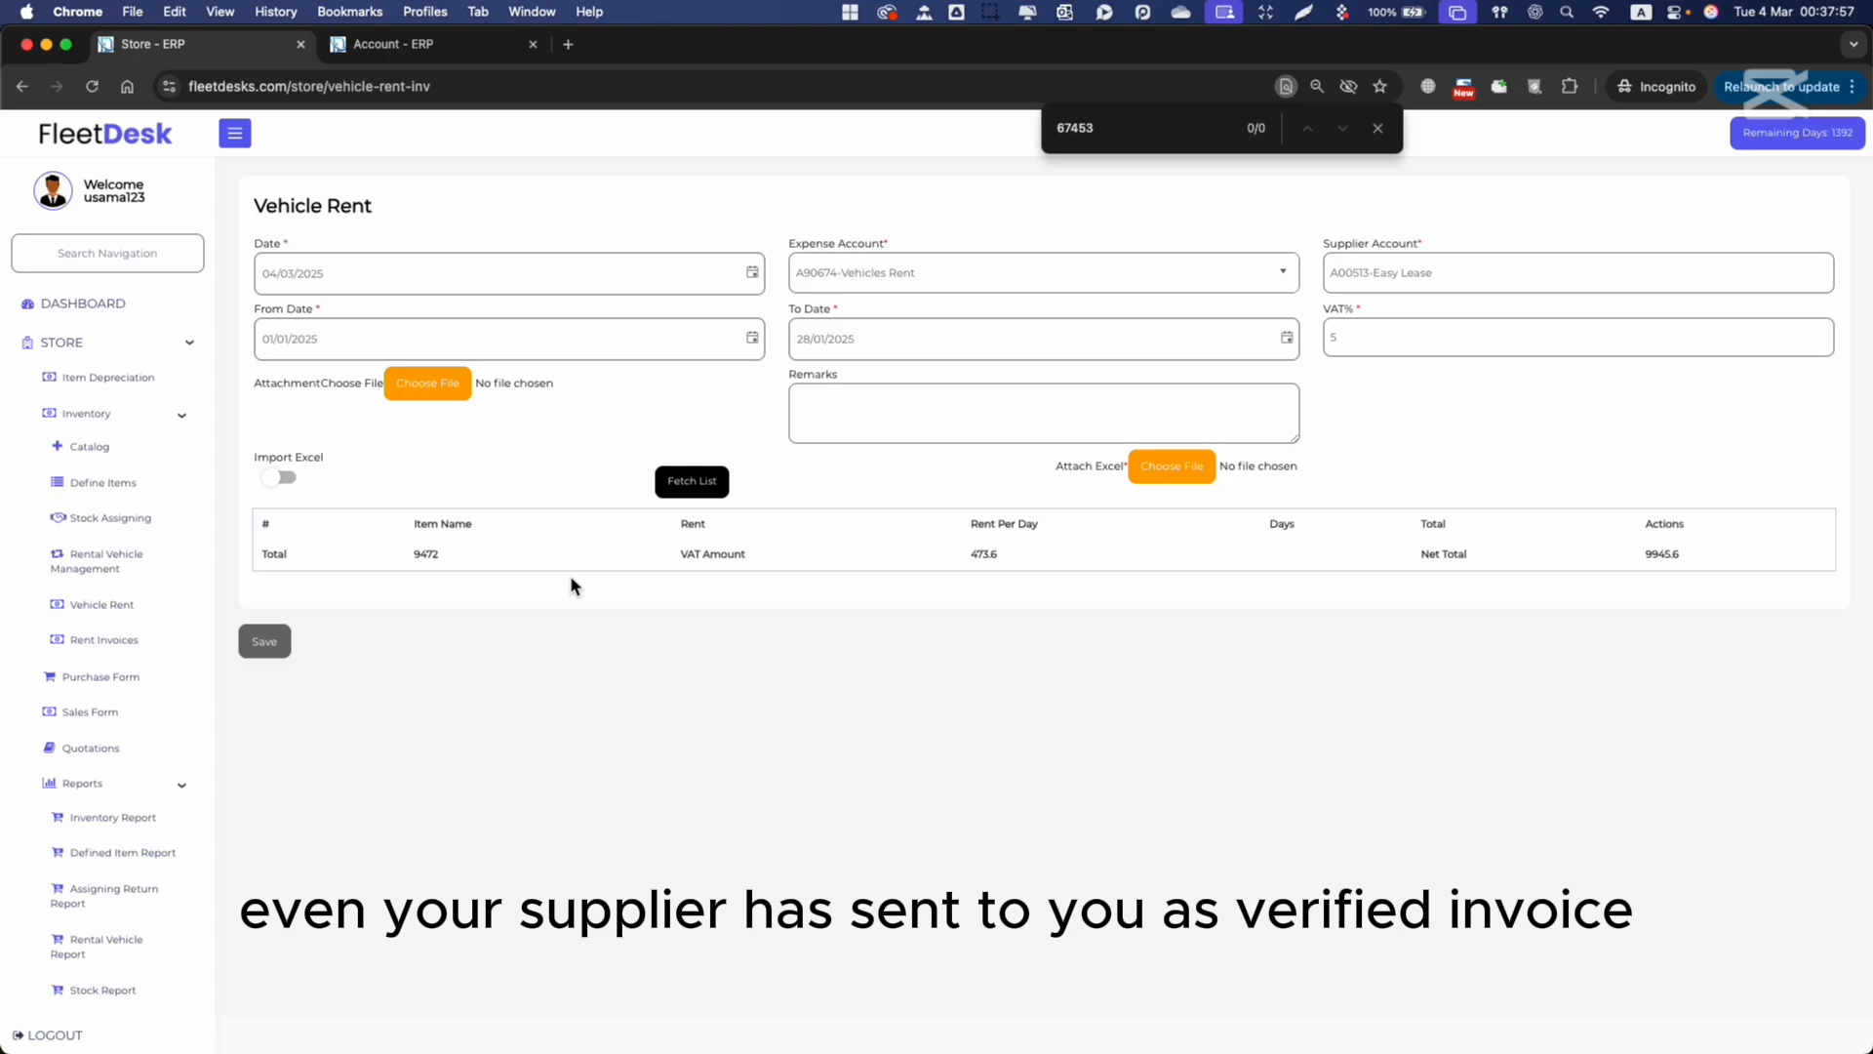
click(283, 477)
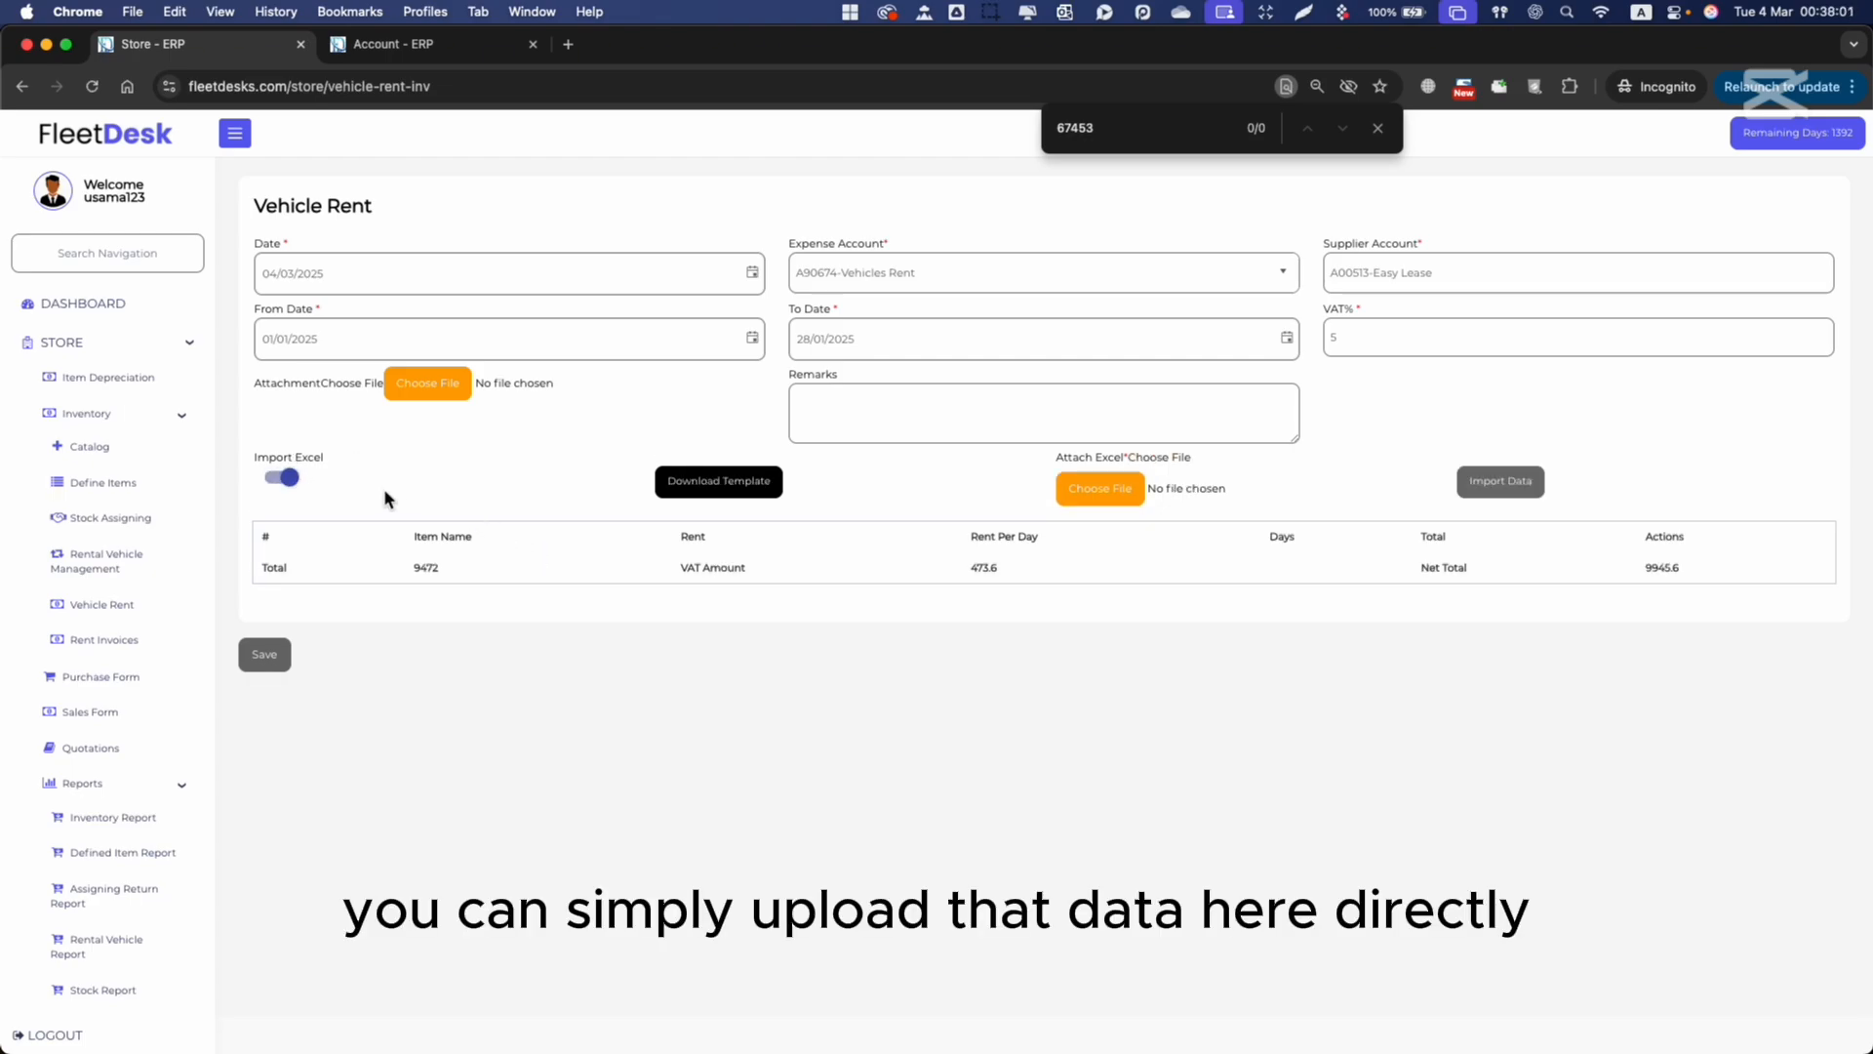
click(293, 480)
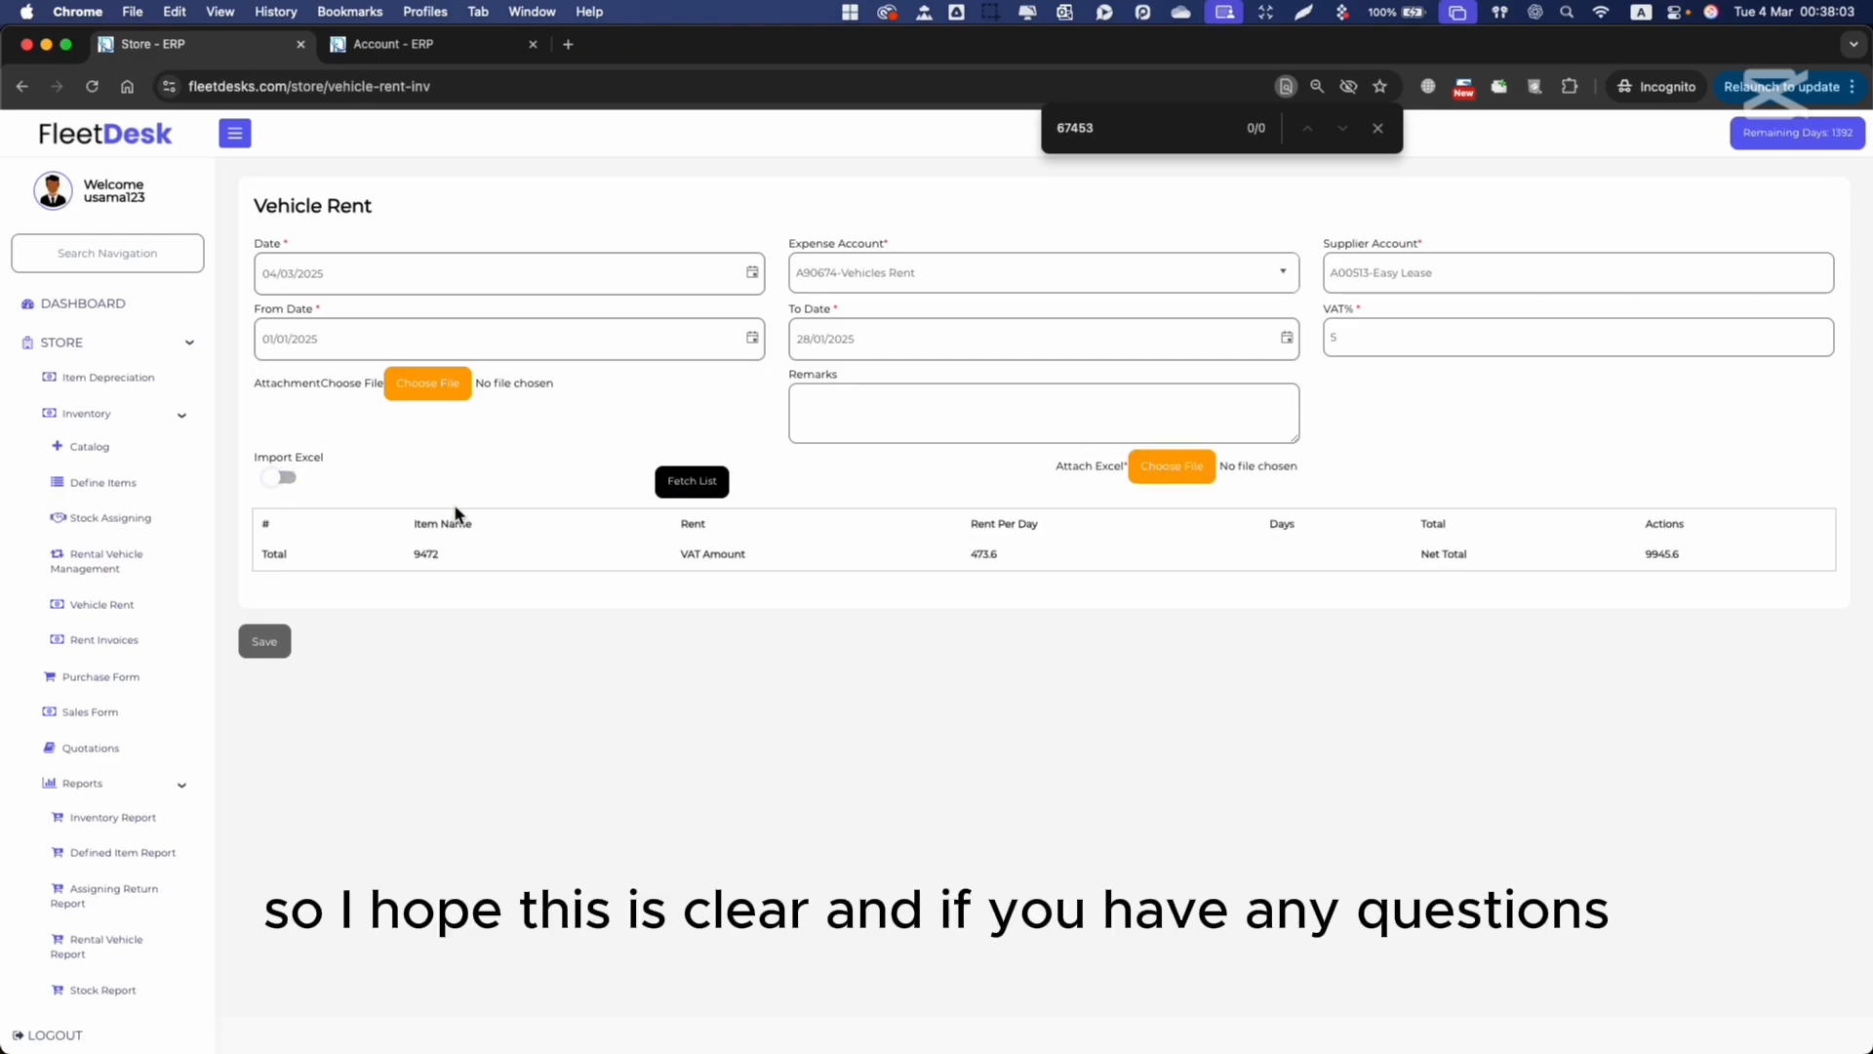